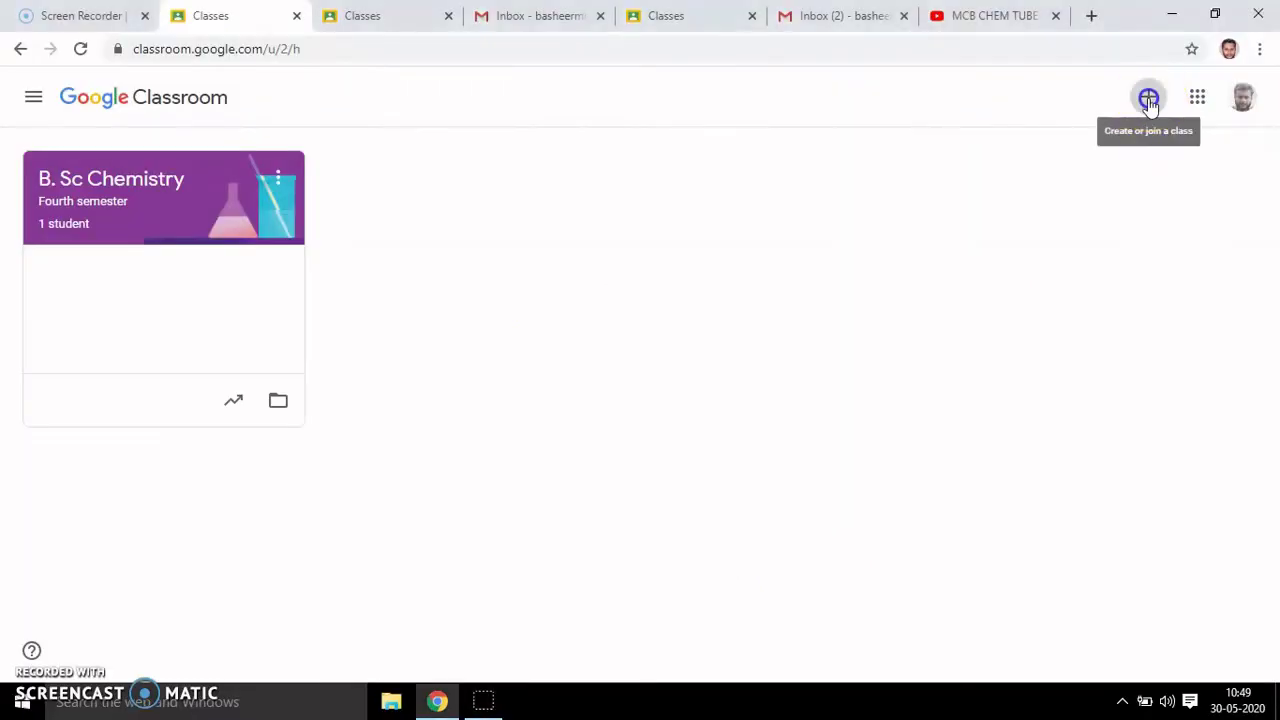
- Start creating a new class from the + menu and accept the school-account notice
{"action": "left_click", "coordinate": [1149, 104]}
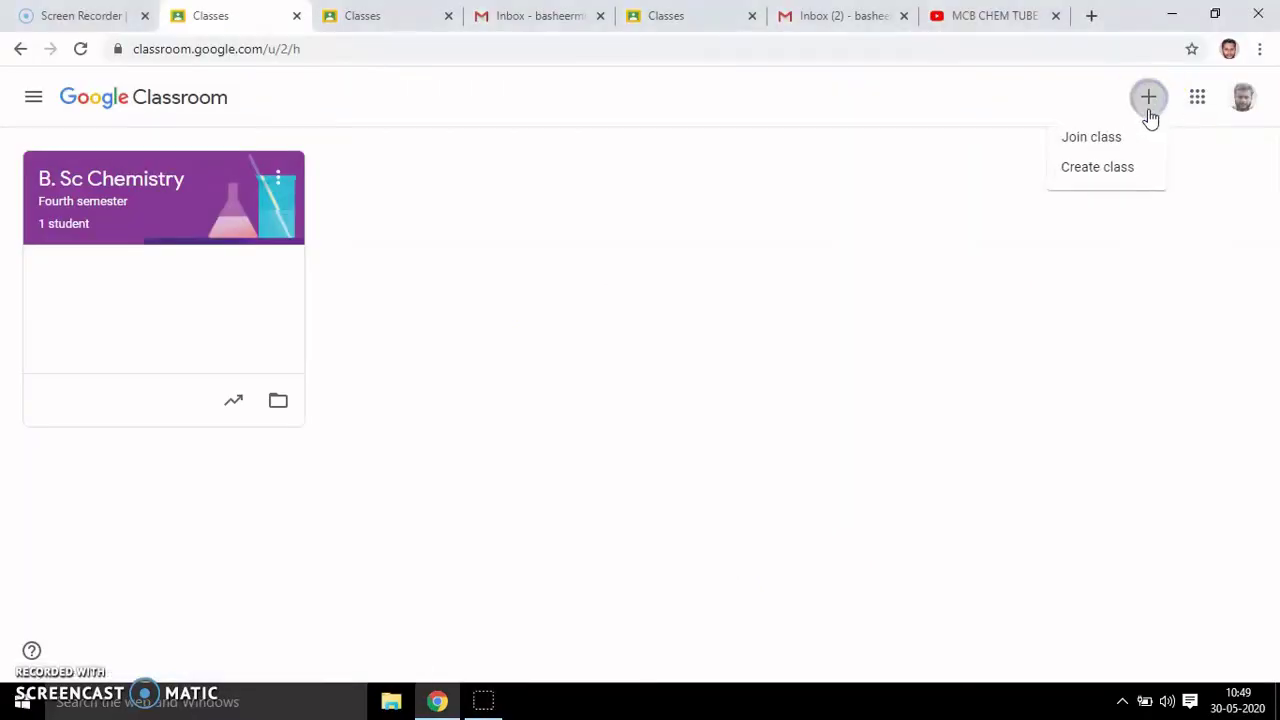
{"action": "left_click", "coordinate": [1117, 176]}
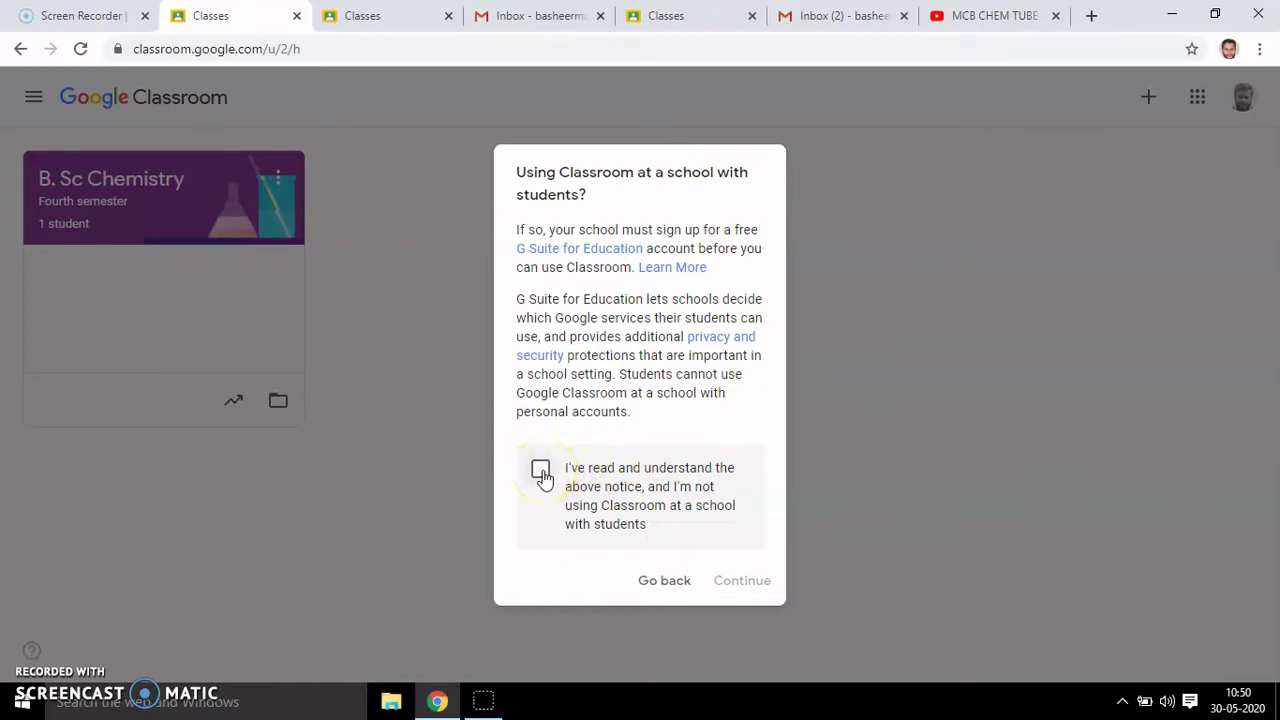
{"action": "left_click", "coordinate": [541, 472]}
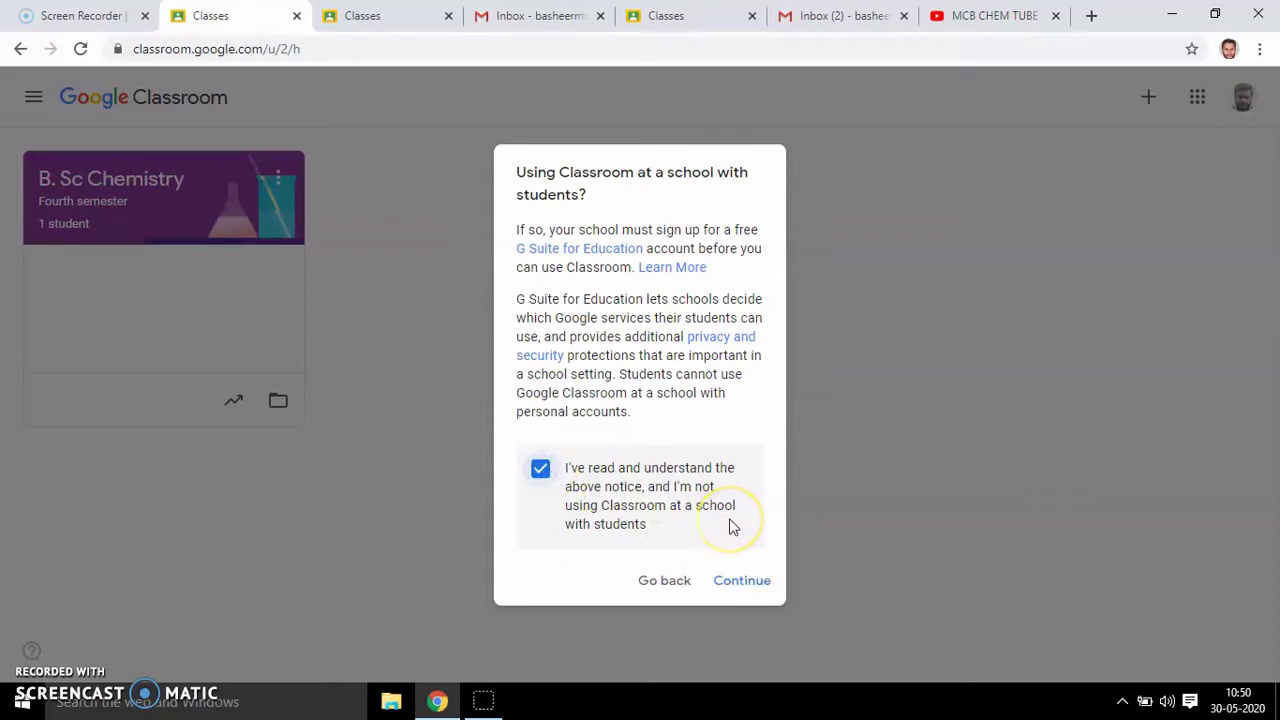
{"action": "left_click", "coordinate": [744, 588]}
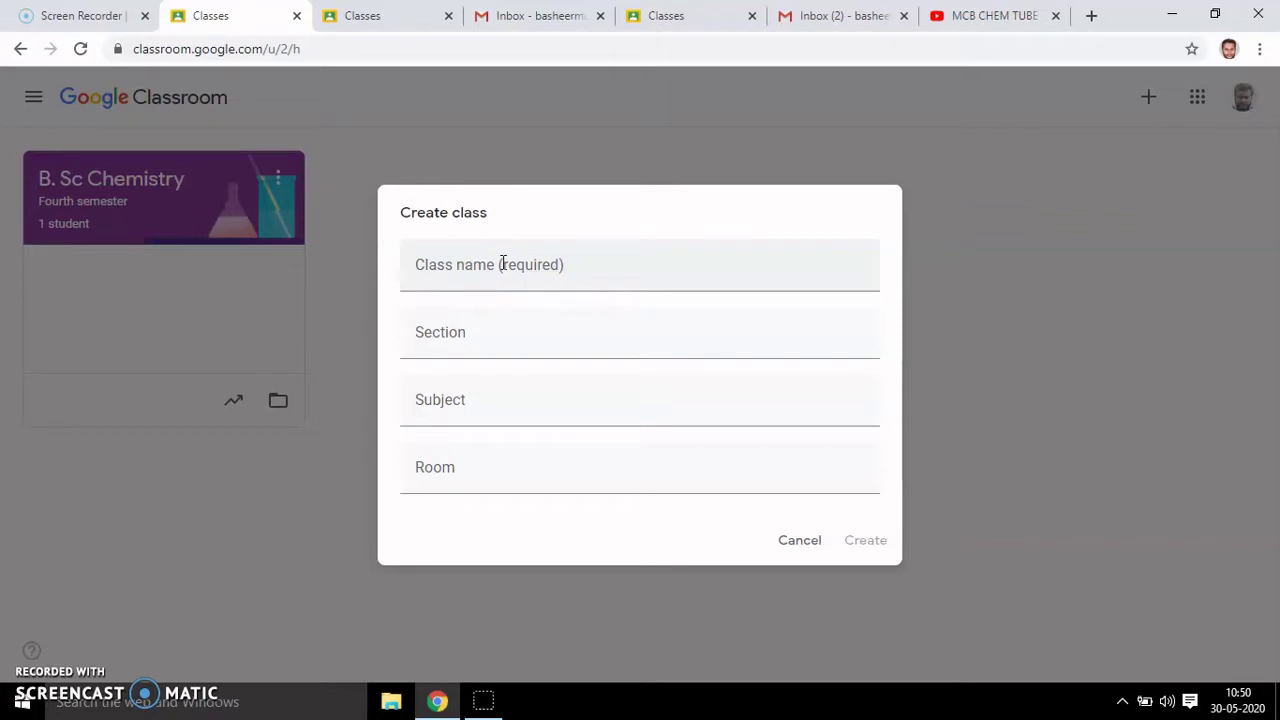
- Enter class name 'M. Sc Chemistry' and section 'Second Semester'
{"action": "left_click", "coordinate": [503, 263]}
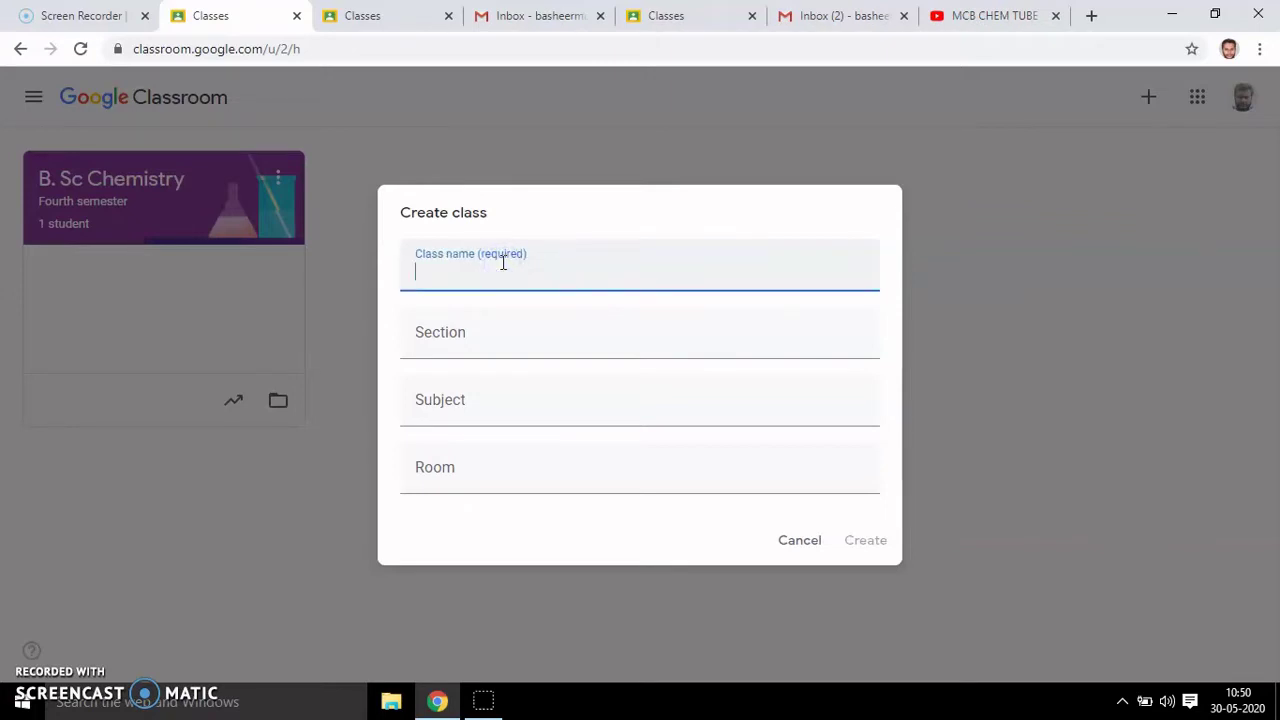
{"action": "type", "text": "M. Sc Chemistry"}
{"action": "left_click", "coordinate": [469, 333]}
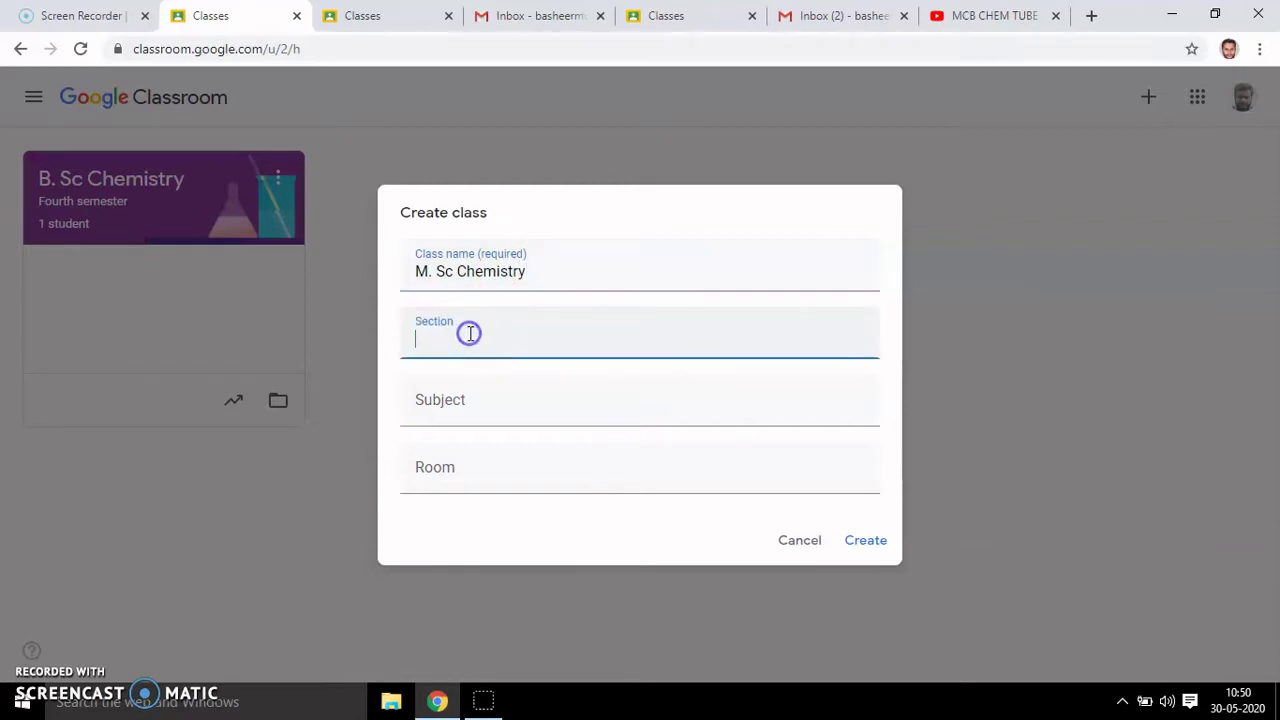
{"action": "type", "text": "Second"}
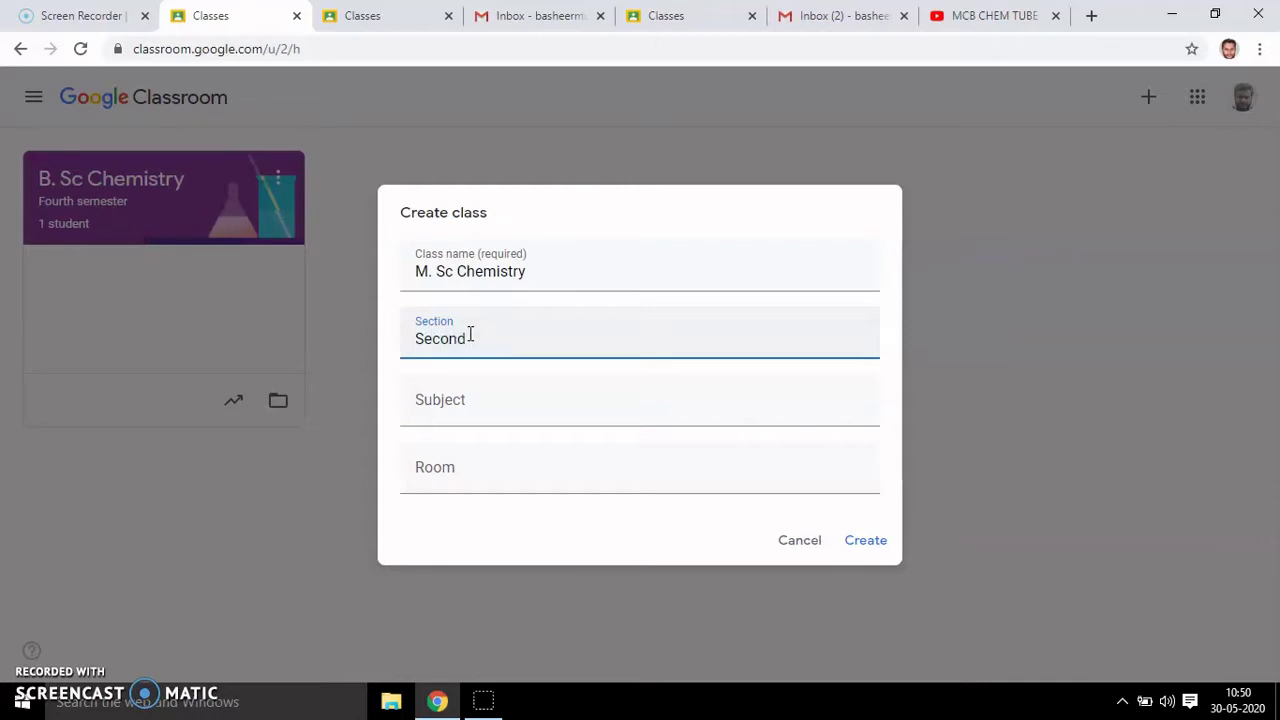
{"action": "type", "text": " Semester"}
- Set subject to Chemistry and room to 1, then create the class
{"action": "left_click", "coordinate": [455, 400]}
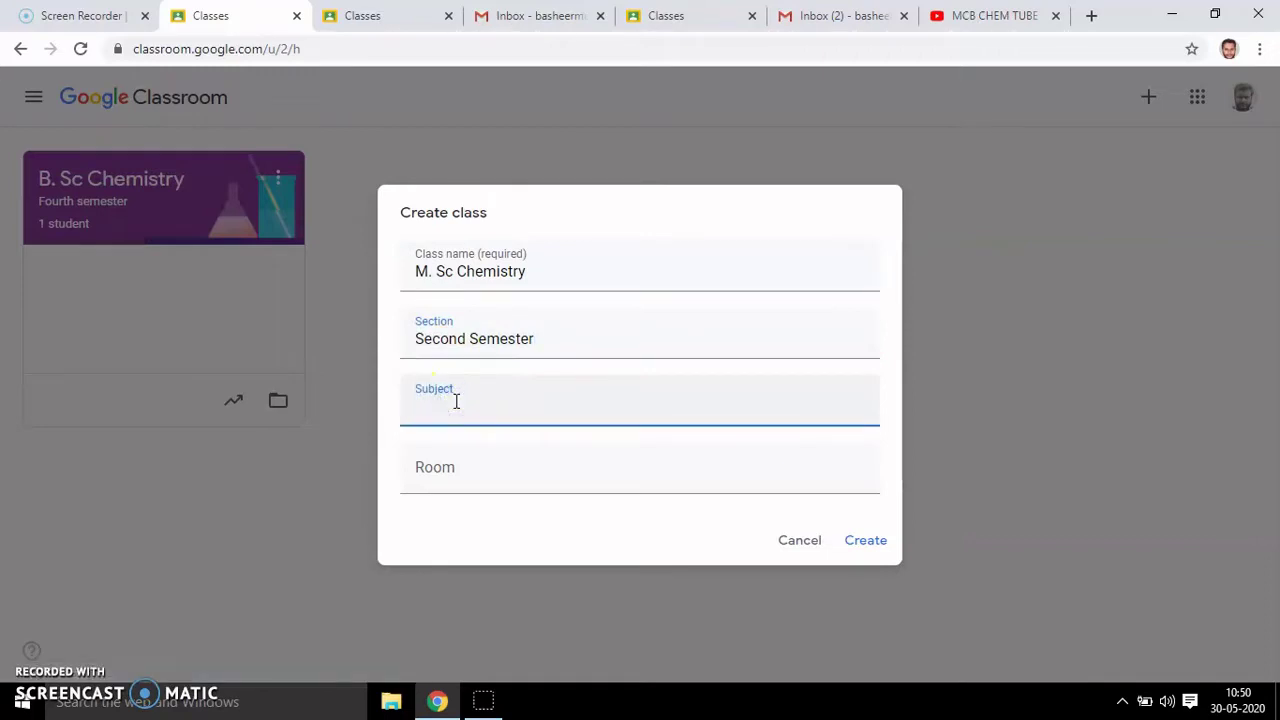
{"action": "type", "text": "Chemistry"}
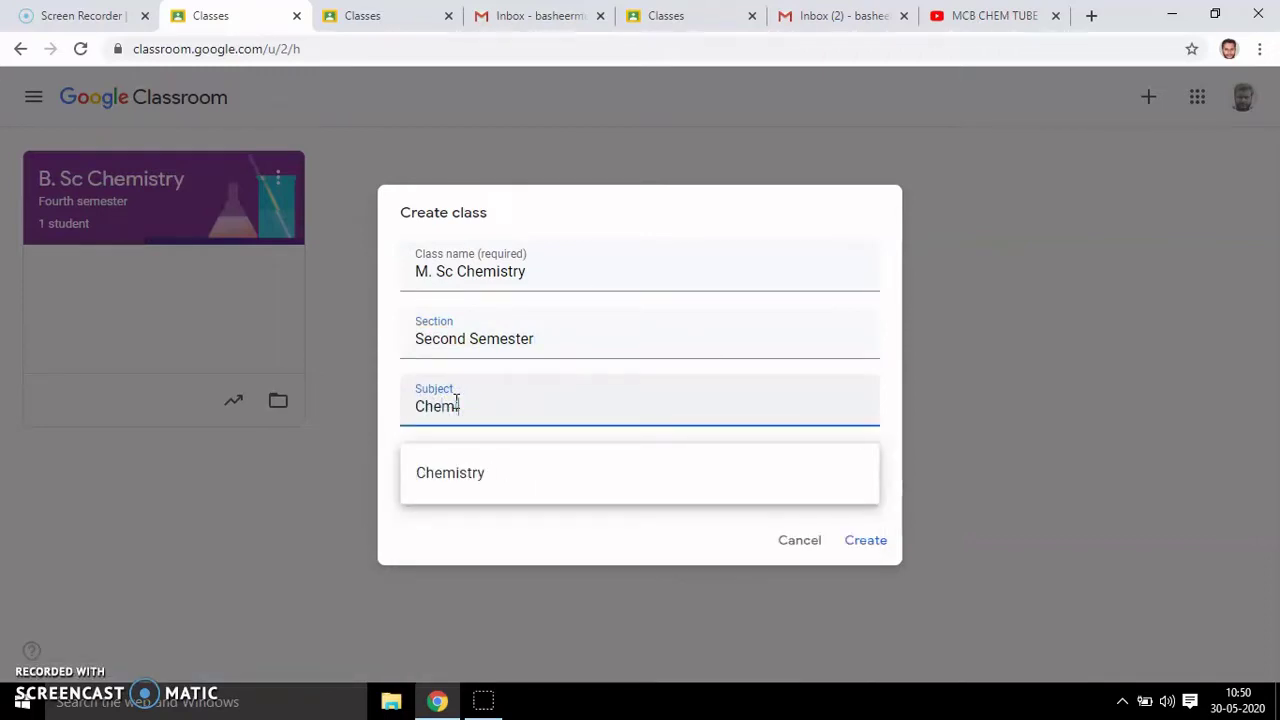
{"action": "right_click", "coordinate": [468, 469]}
{"action": "key", "text": "Escape"}
{"action": "left_click", "coordinate": [508, 451]}
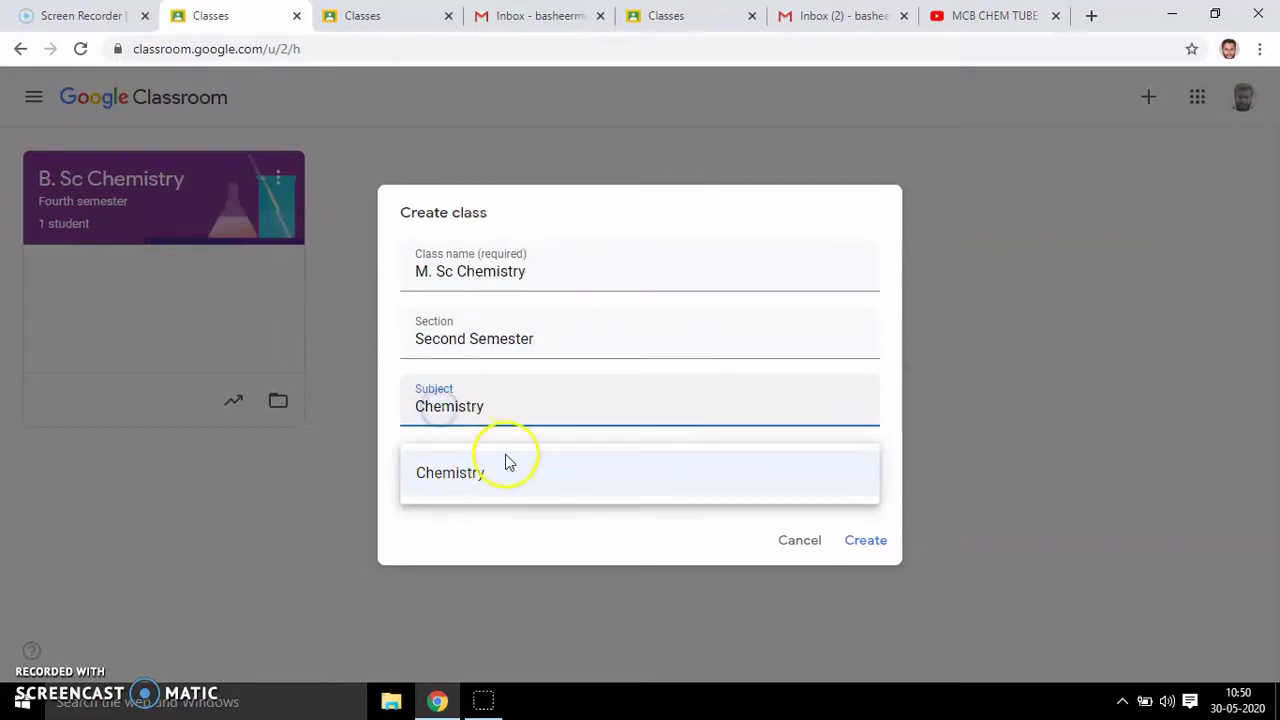
{"action": "left_click", "coordinate": [460, 470]}
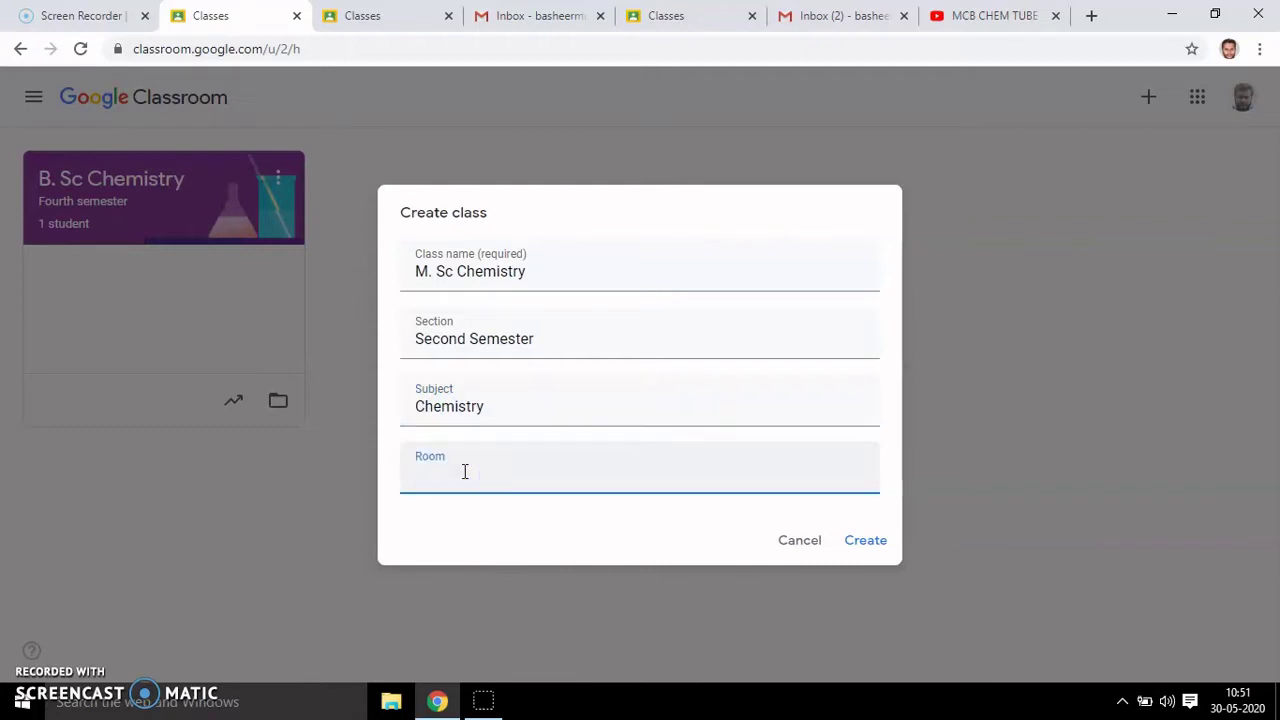
{"action": "type", "text": "1"}
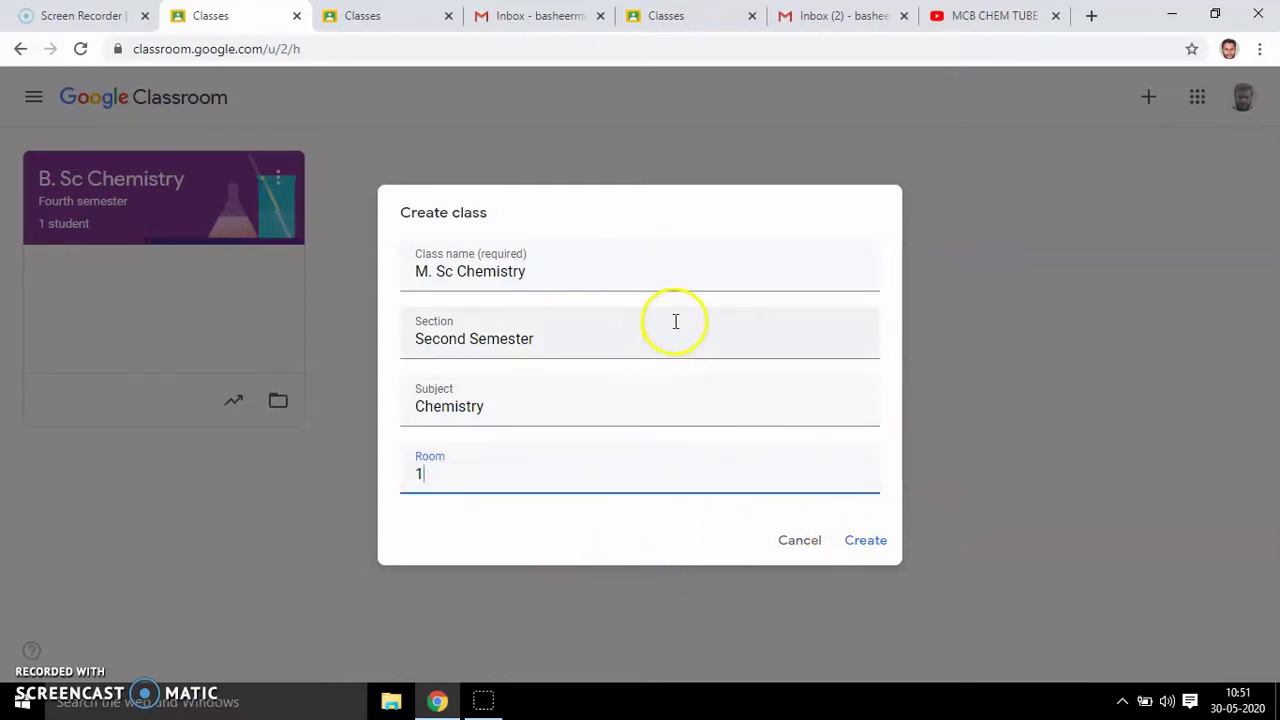
{"action": "left_click", "coordinate": [868, 548]}
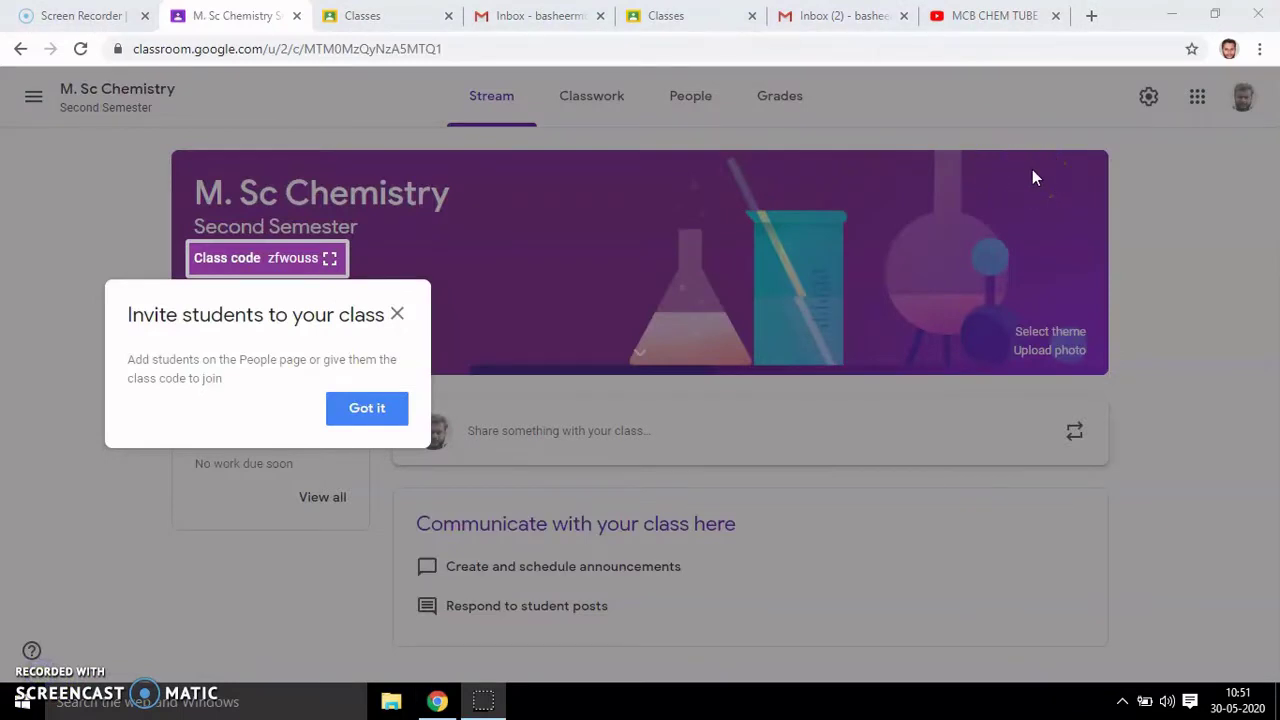
- Close the 'Invite students to your class' tip on the M. Sc Chemistry stream
{"action": "left_click", "coordinate": [397, 316]}
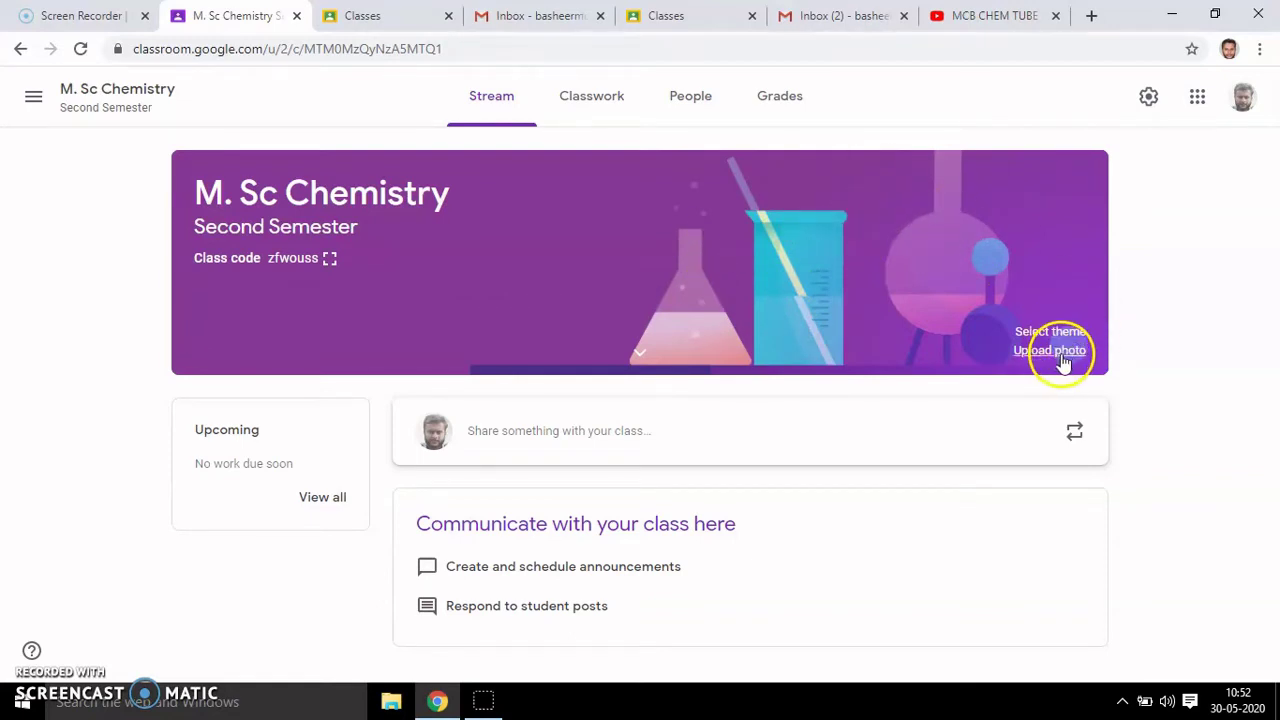
- Open the banner's theme Gallery, dismissing the Upload photo dialog first
{"action": "left_click", "coordinate": [1050, 350]}
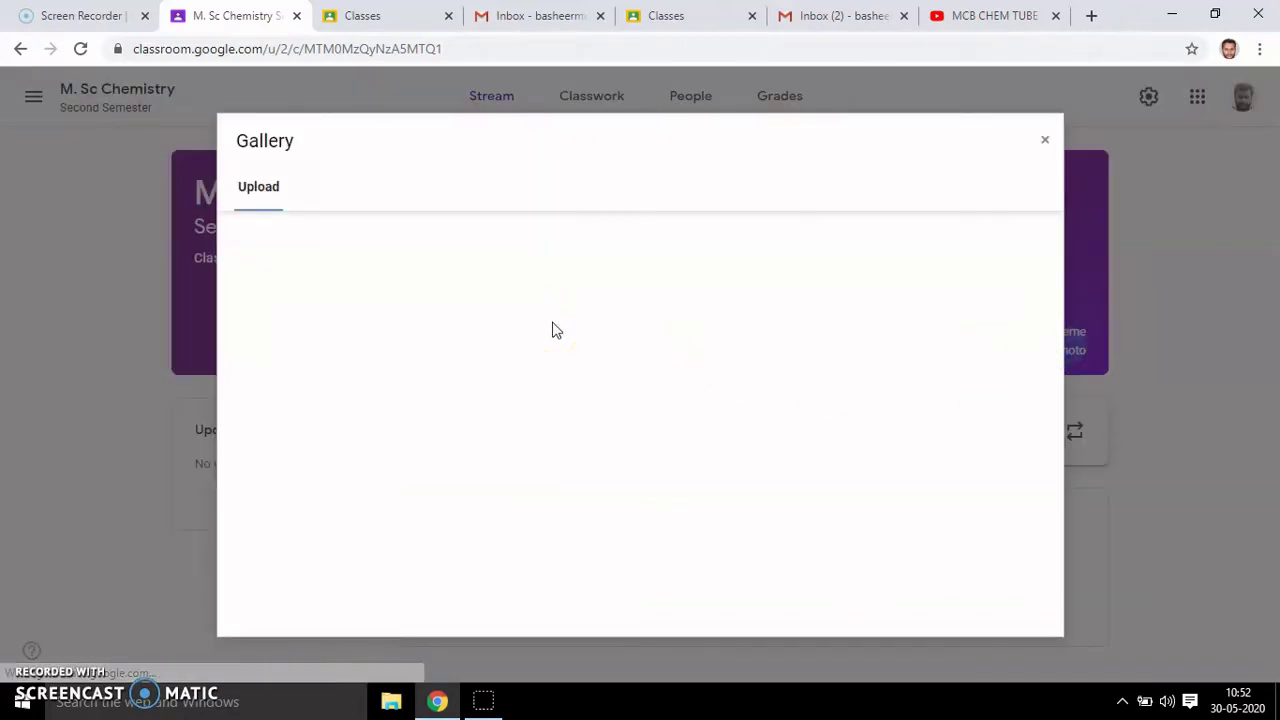
{"action": "left_click", "coordinate": [666, 484]}
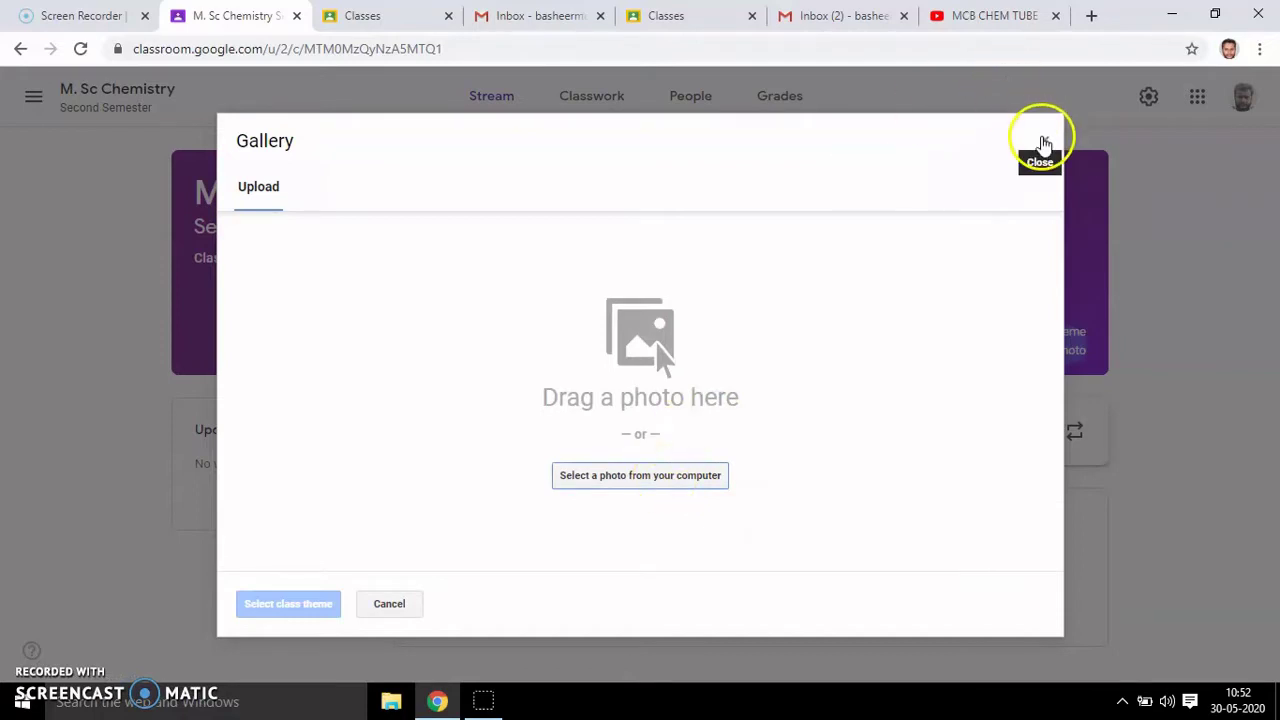
{"action": "left_click", "coordinate": [1044, 140]}
{"action": "left_click", "coordinate": [1050, 333]}
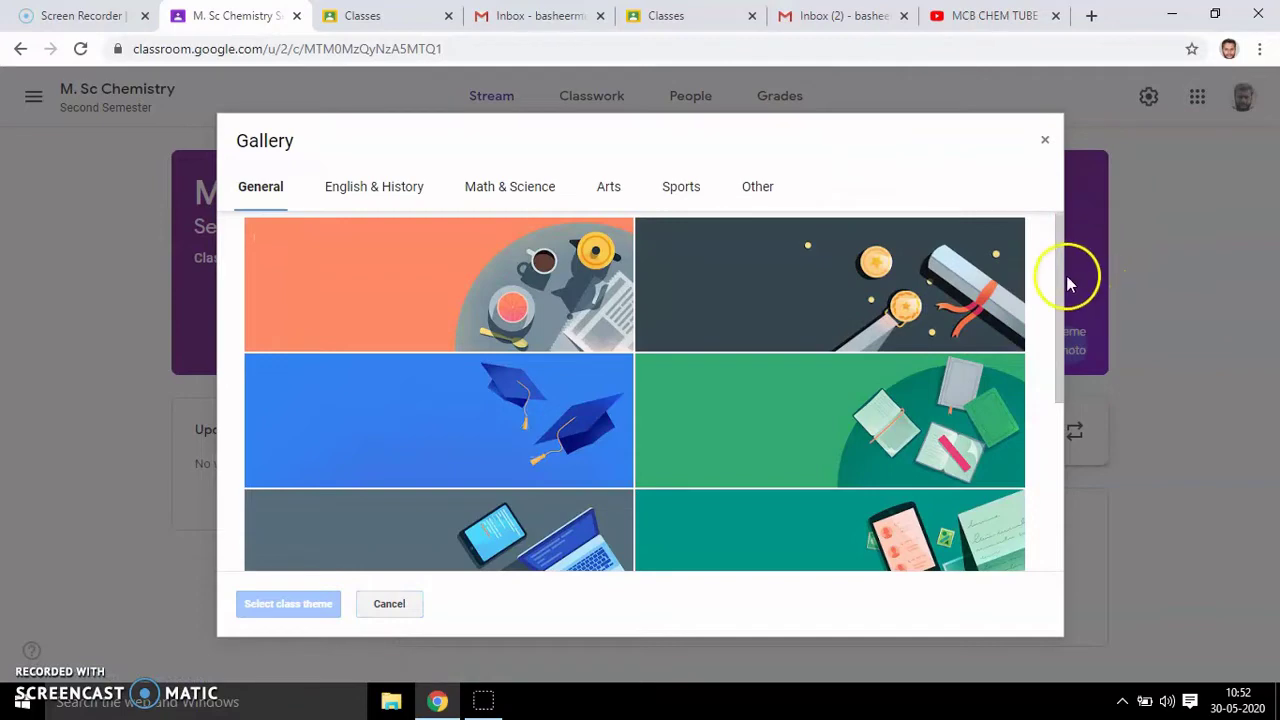
- Browse the English & History, Math & Science, Arts, Sports and Other theme categories
{"action": "left_click_drag", "start_coordinate": [1062, 275], "coordinate": [1057, 266]}
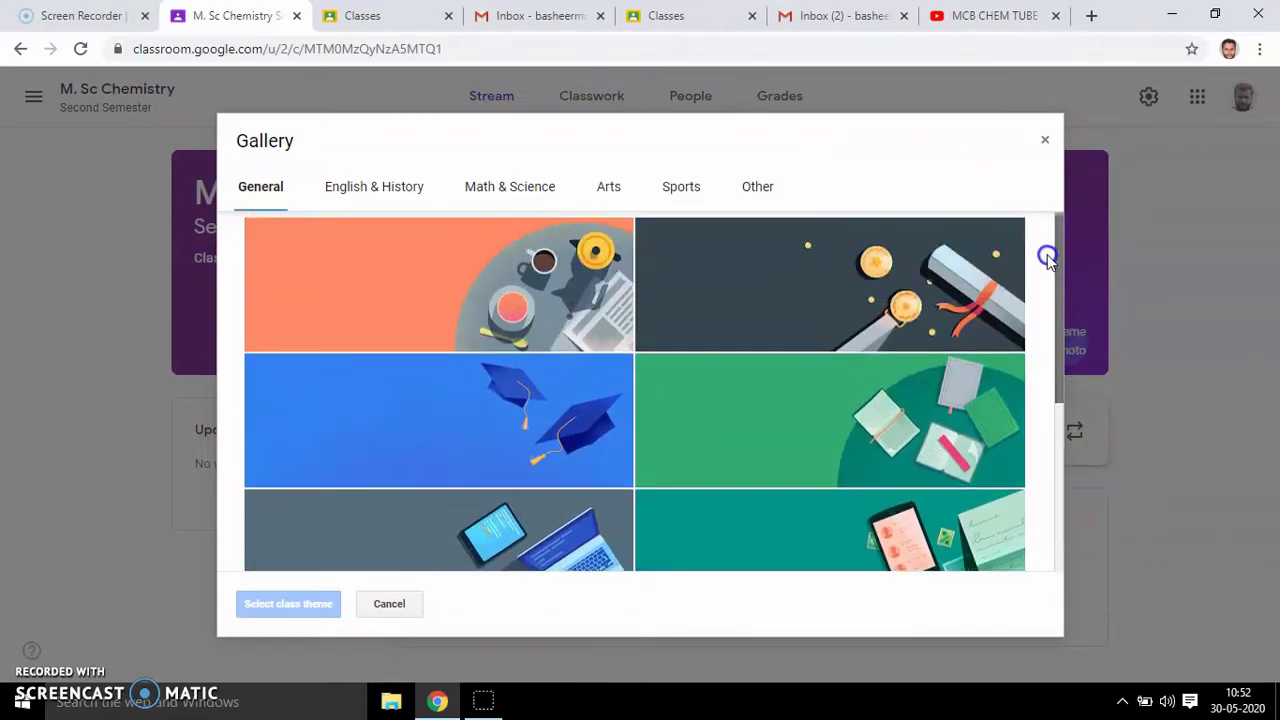
{"action": "left_click", "coordinate": [395, 192]}
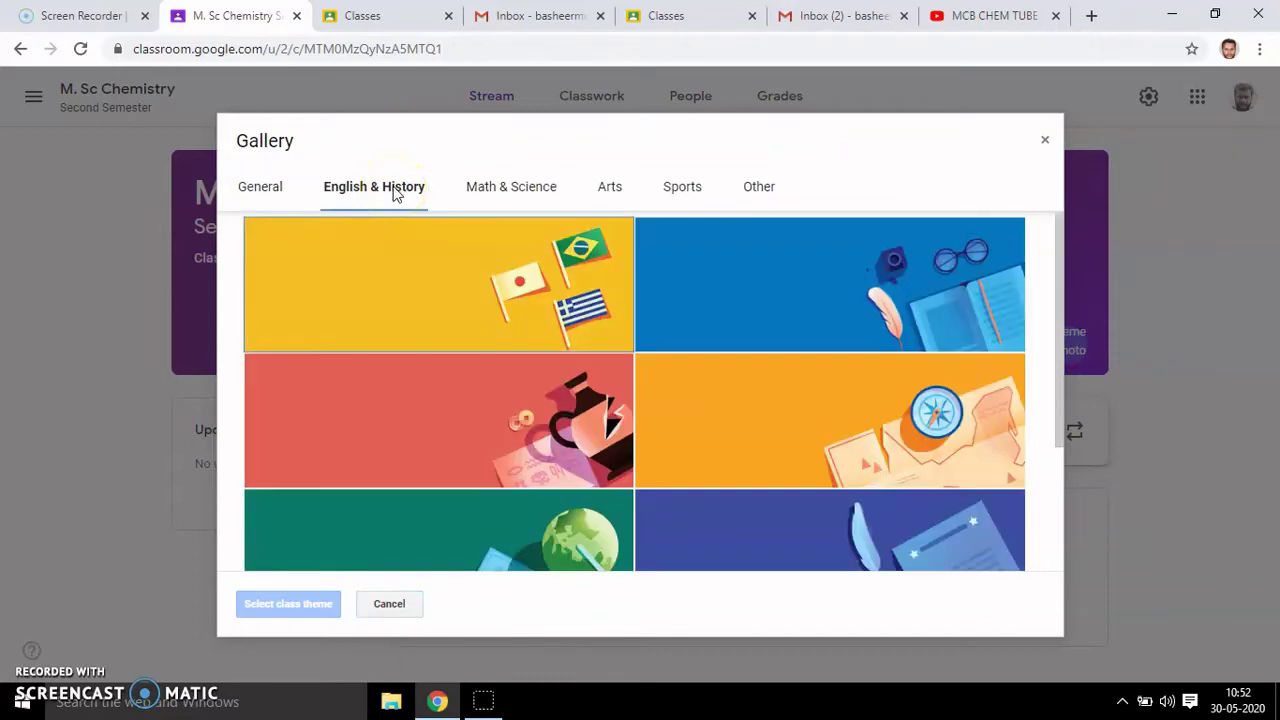
{"action": "left_click_drag", "start_coordinate": [1060, 270], "coordinate": [1058, 525]}
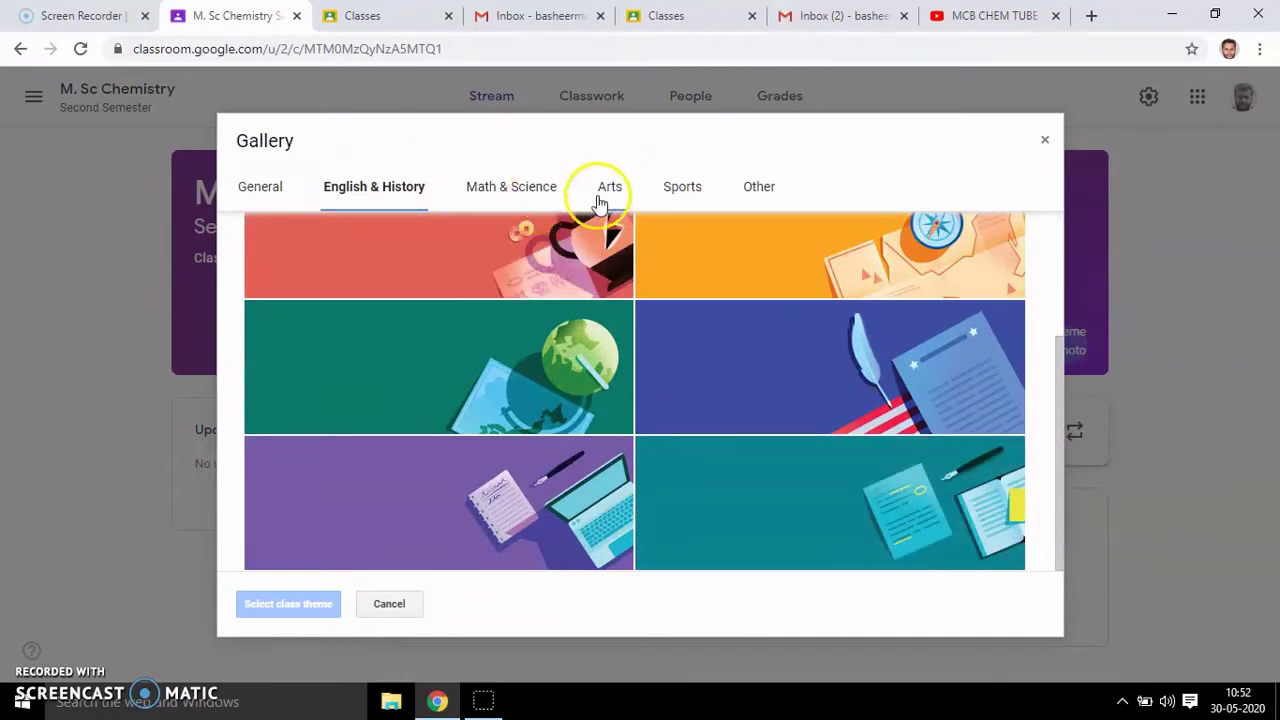
{"action": "left_click", "coordinate": [531, 192]}
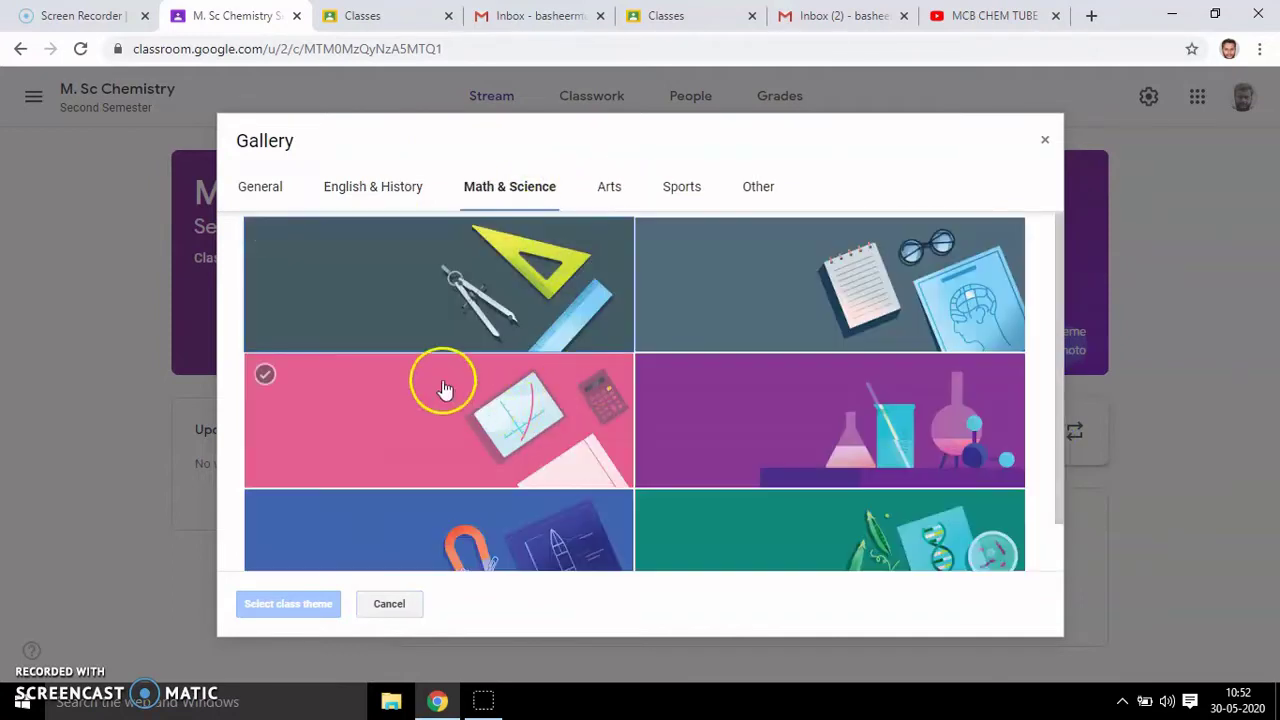
{"action": "left_click_drag", "start_coordinate": [1057, 289], "coordinate": [1063, 474]}
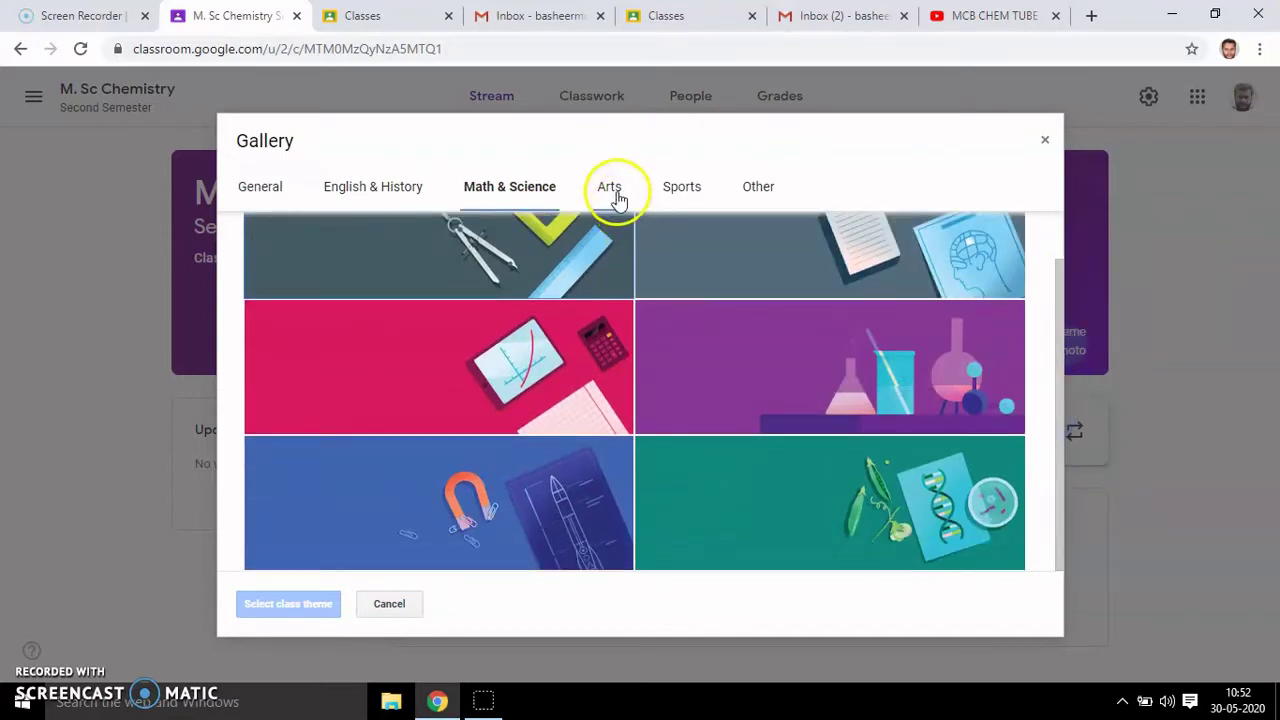
{"action": "left_click", "coordinate": [618, 198]}
{"action": "left_click", "coordinate": [680, 192]}
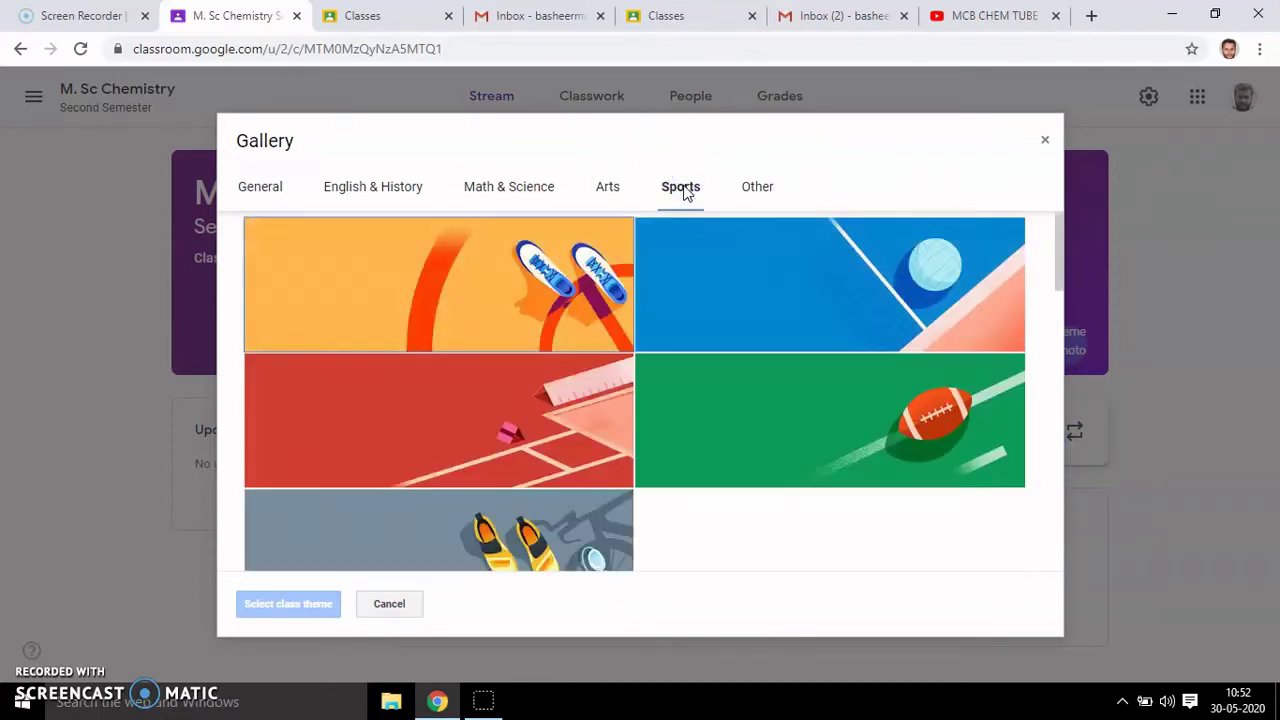
{"action": "left_click", "coordinate": [765, 199]}
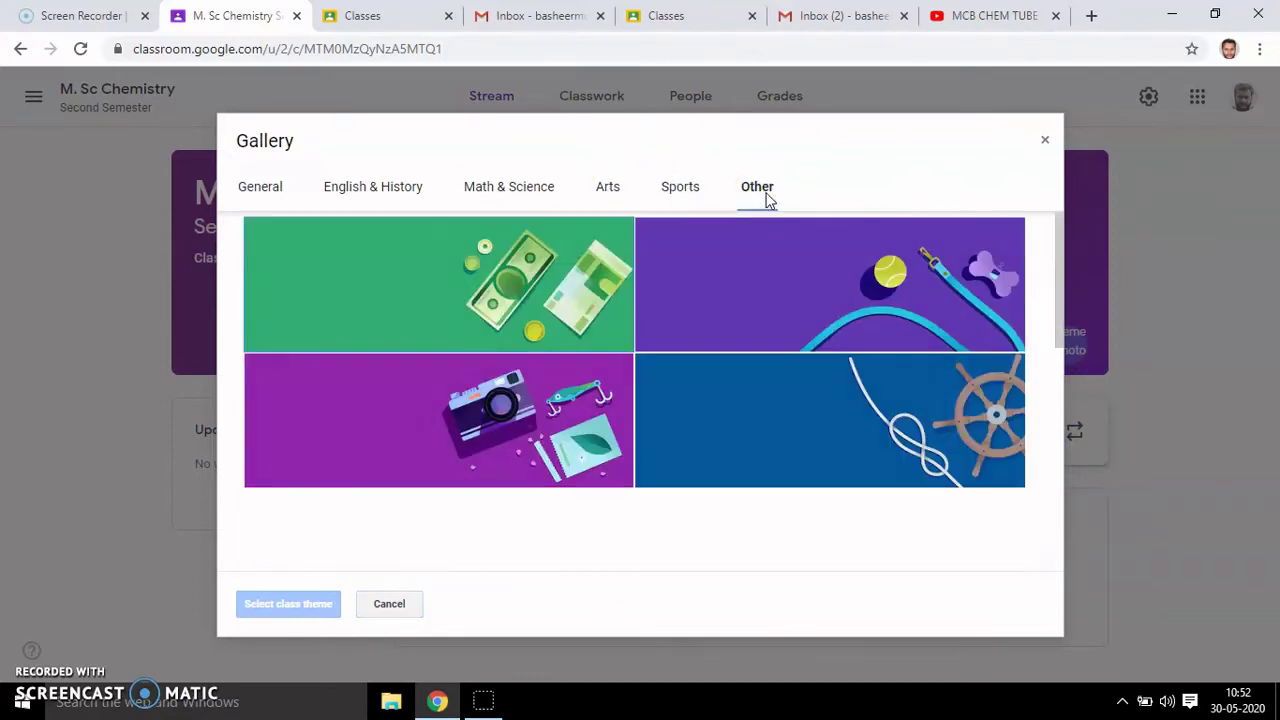
- Apply the Chemistry image from Math & Science as the class theme
{"action": "left_click", "coordinate": [480, 194]}
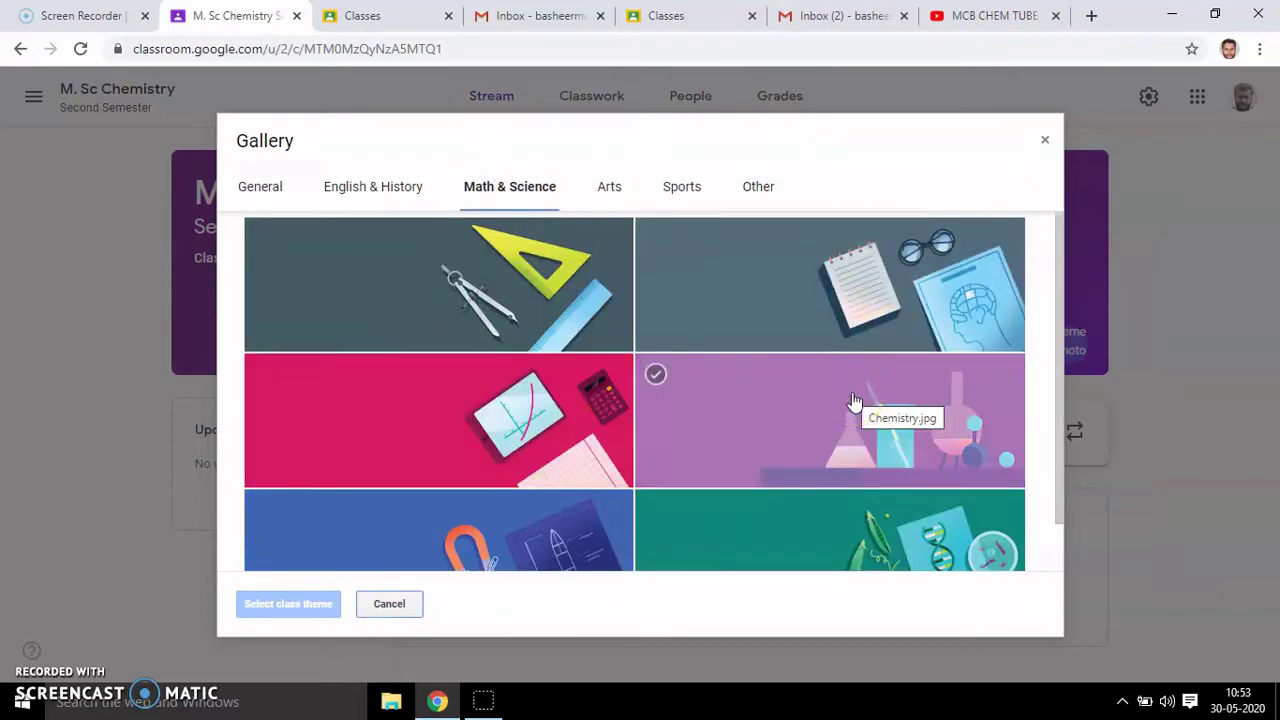
{"action": "left_click", "coordinate": [855, 401]}
{"action": "left_click", "coordinate": [298, 608]}
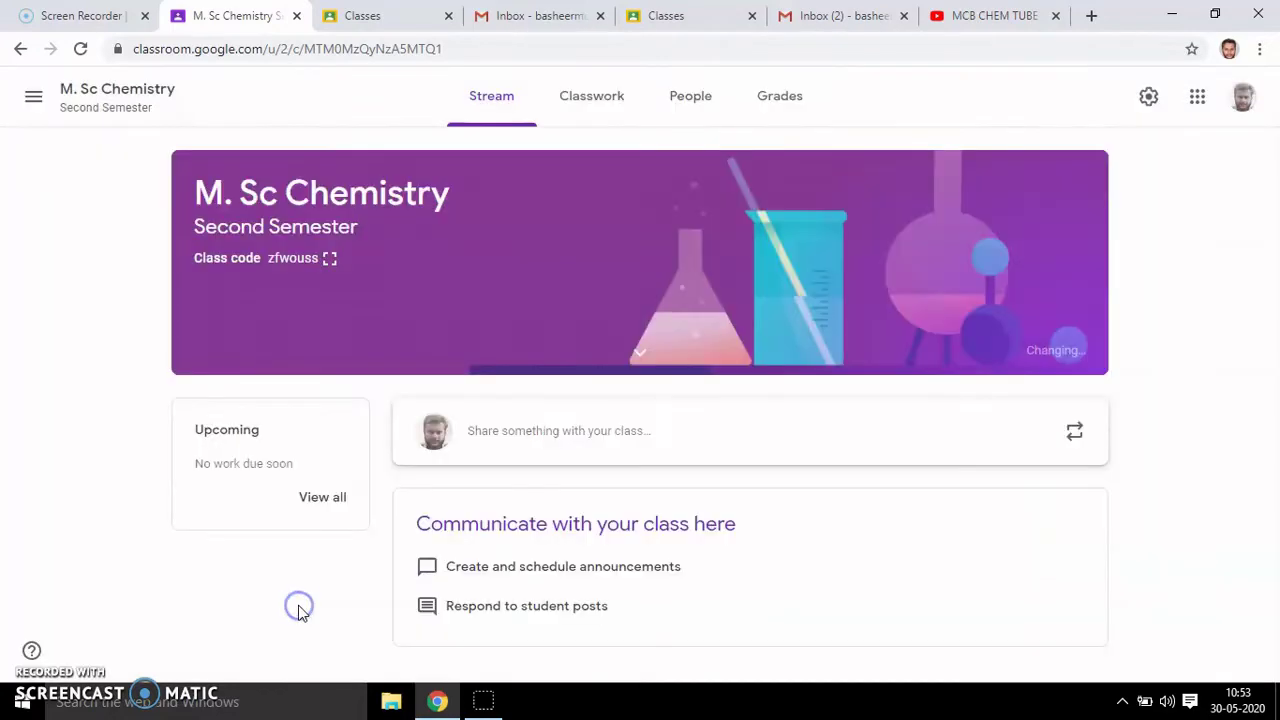
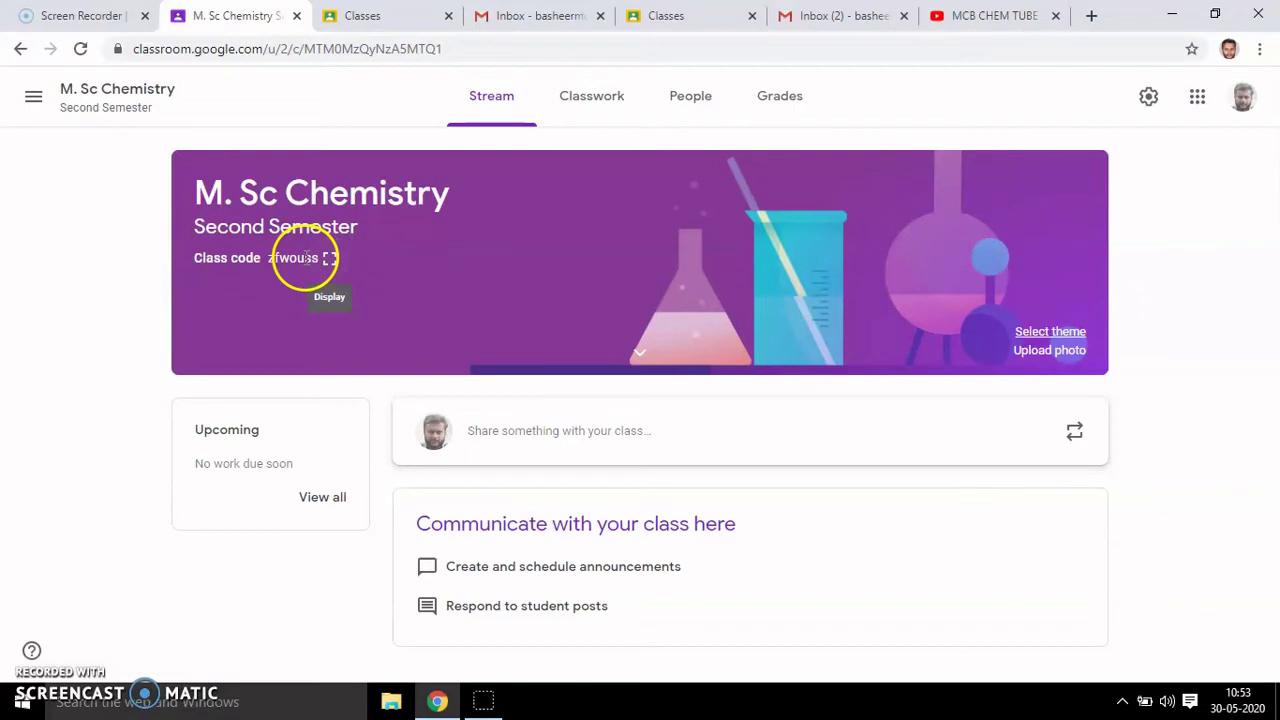
{"action": "left_click", "coordinate": [329, 258]}
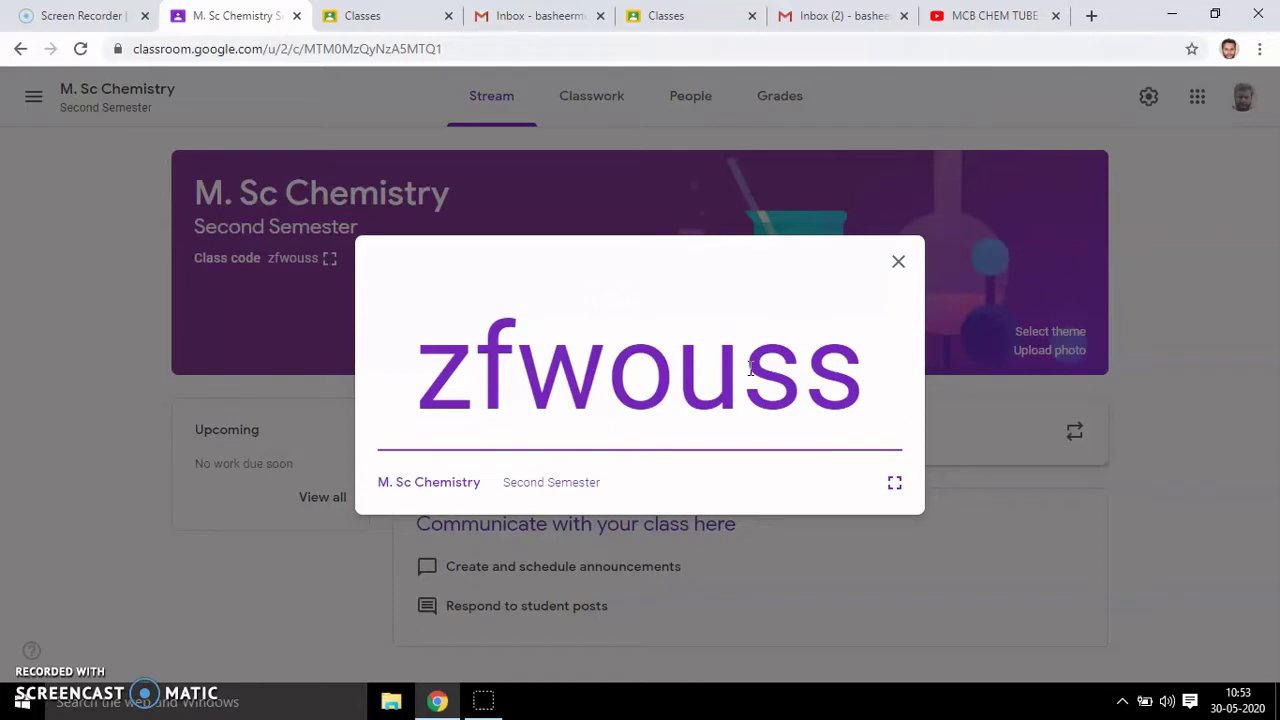
{"action": "left_click", "coordinate": [894, 482]}
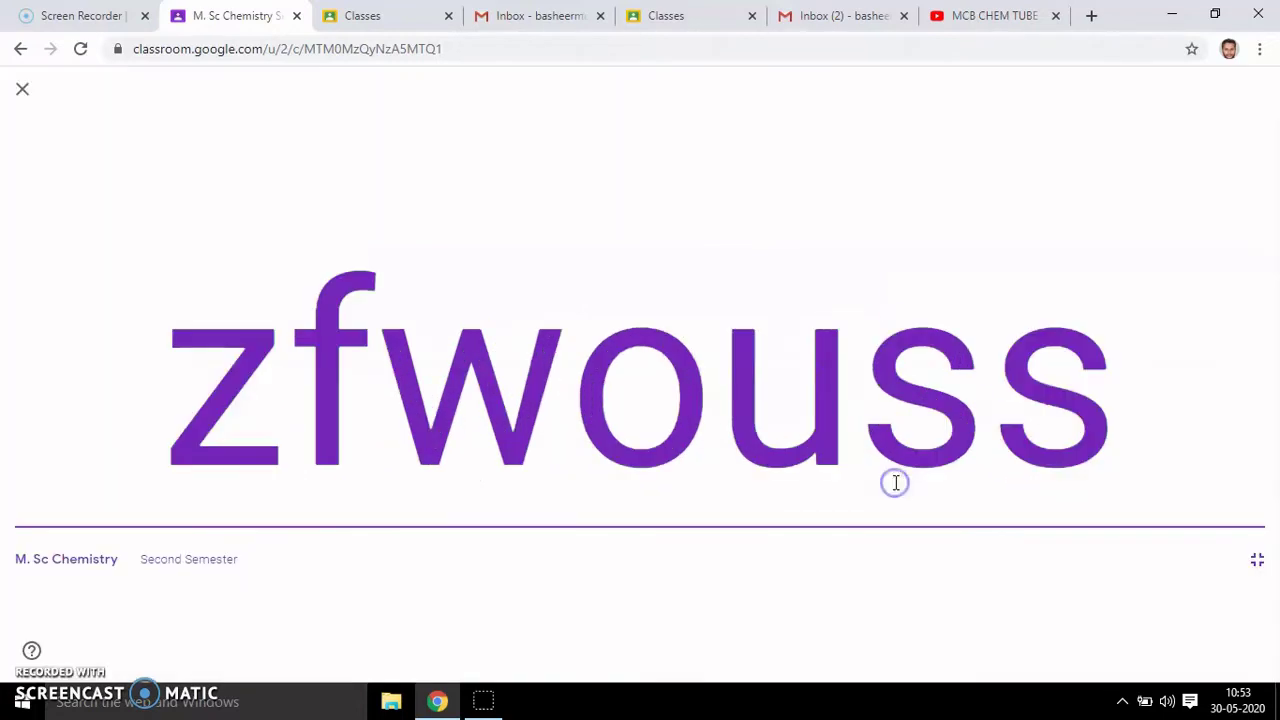
{"action": "right_click", "coordinate": [613, 380]}
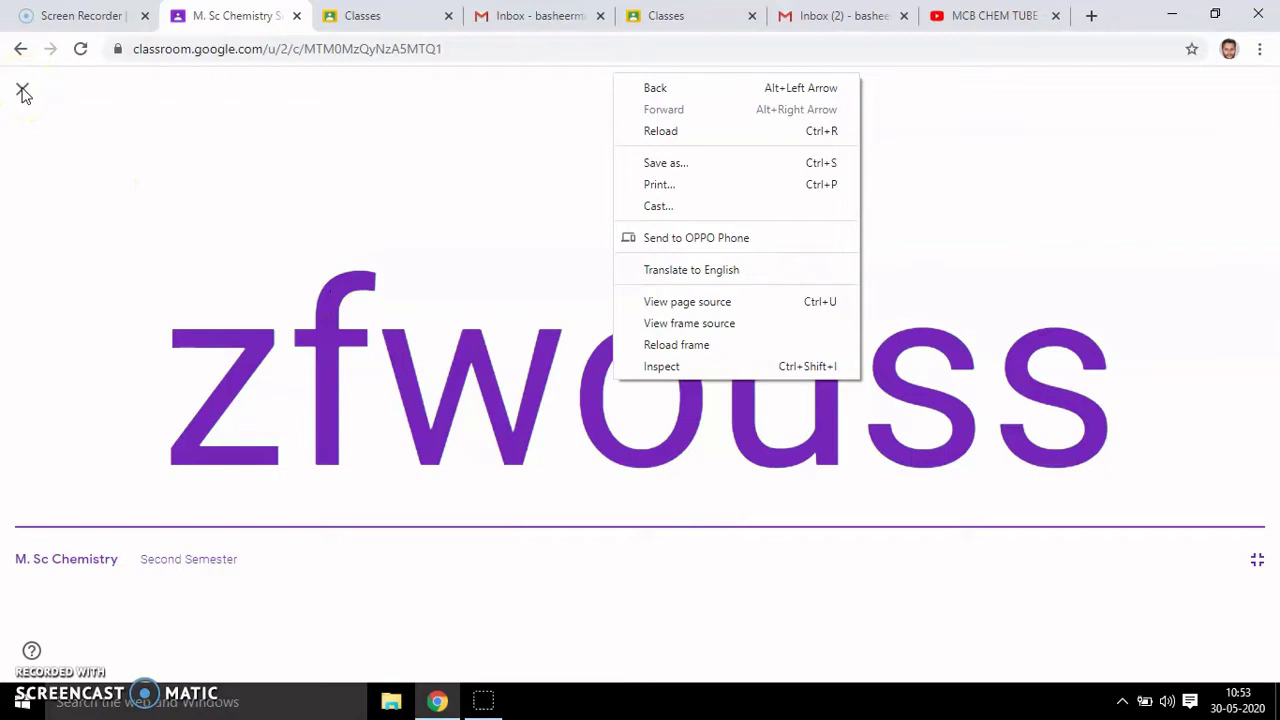
{"action": "left_click", "coordinate": [23, 92]}
{"action": "left_click", "coordinate": [23, 91]}
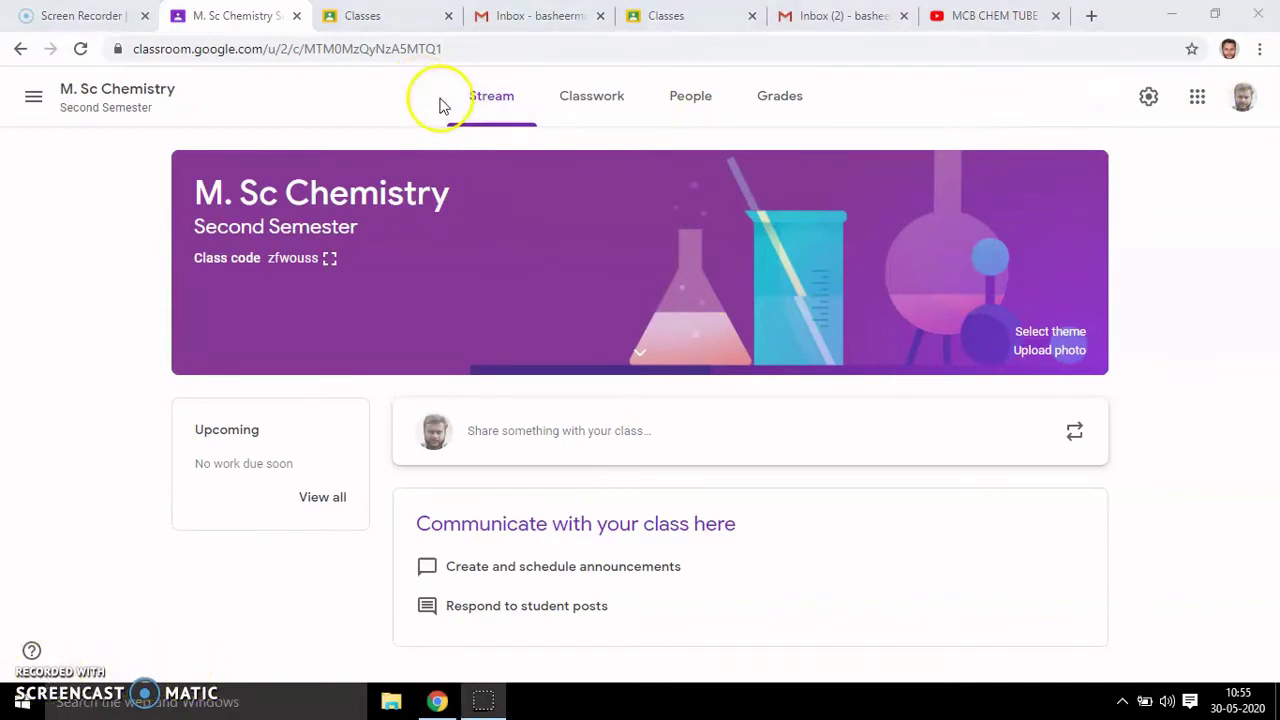
{"action": "left_click_drag", "start_coordinate": [397, 92], "coordinate": [828, 108]}
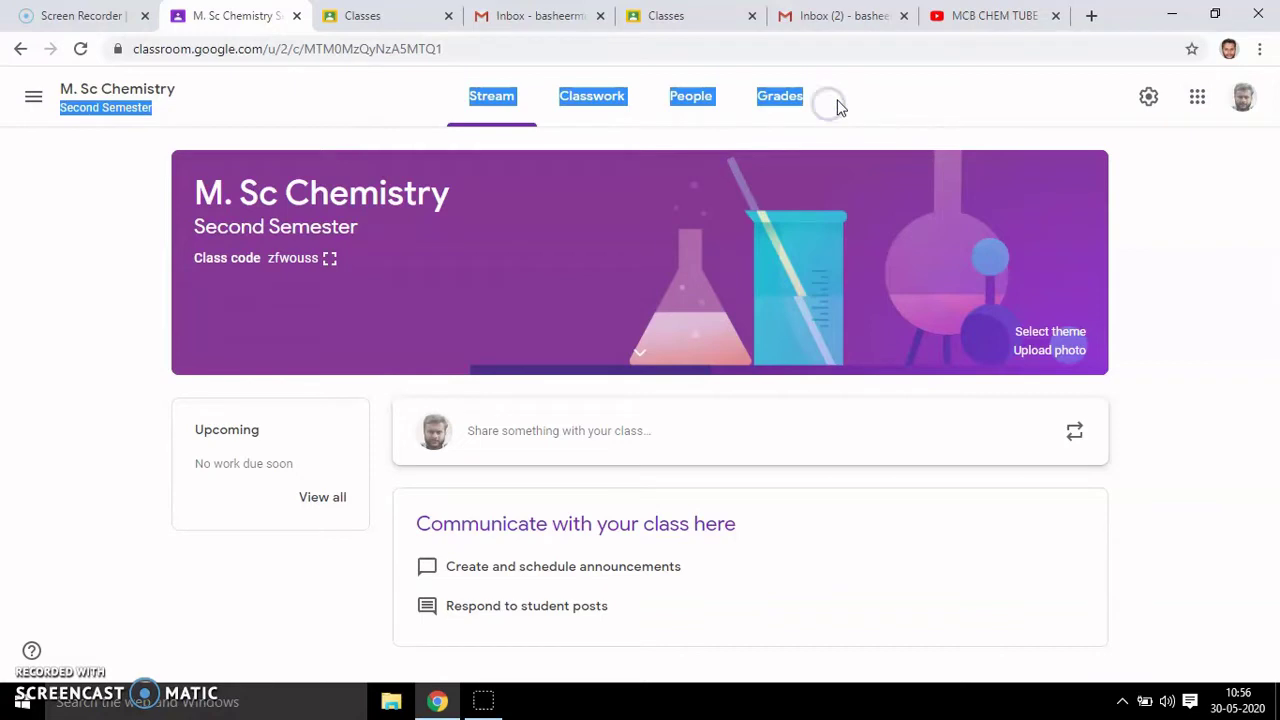
{"action": "left_click", "coordinate": [840, 100]}
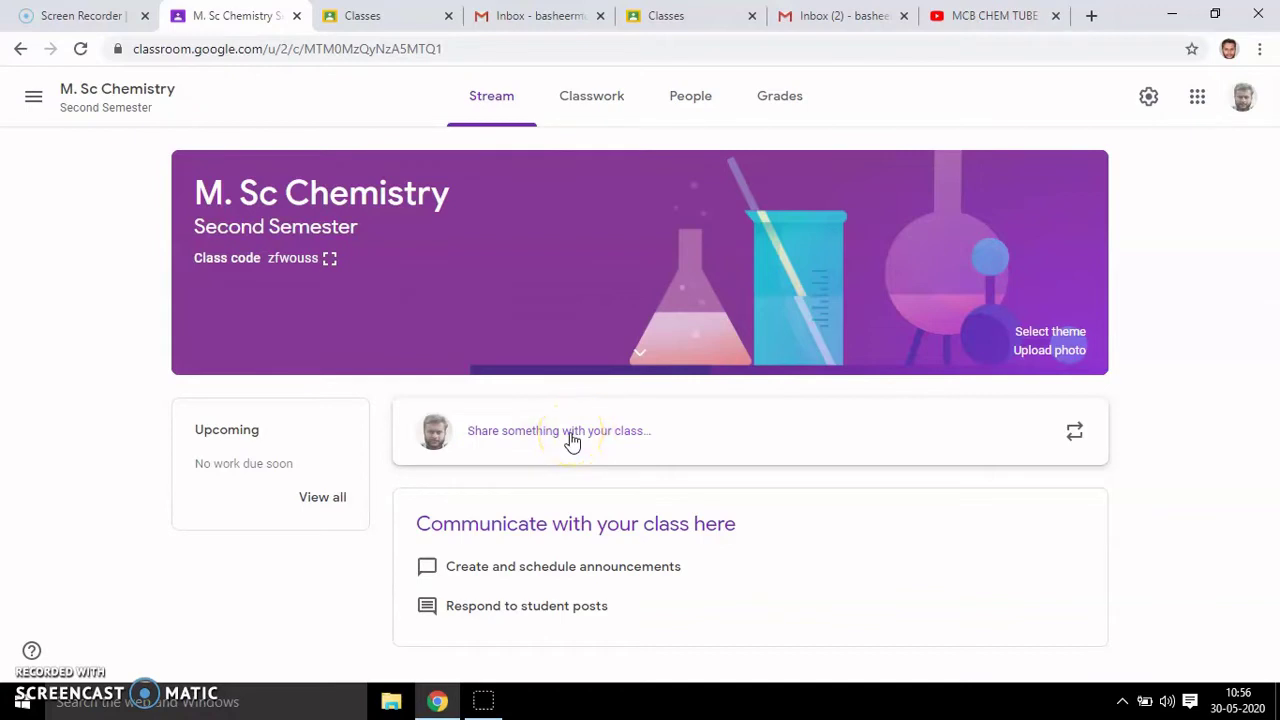
- Write a new announcement reading 'Welcome dear students' and reveal the Add attachment choices
{"action": "left_click", "coordinate": [545, 438]}
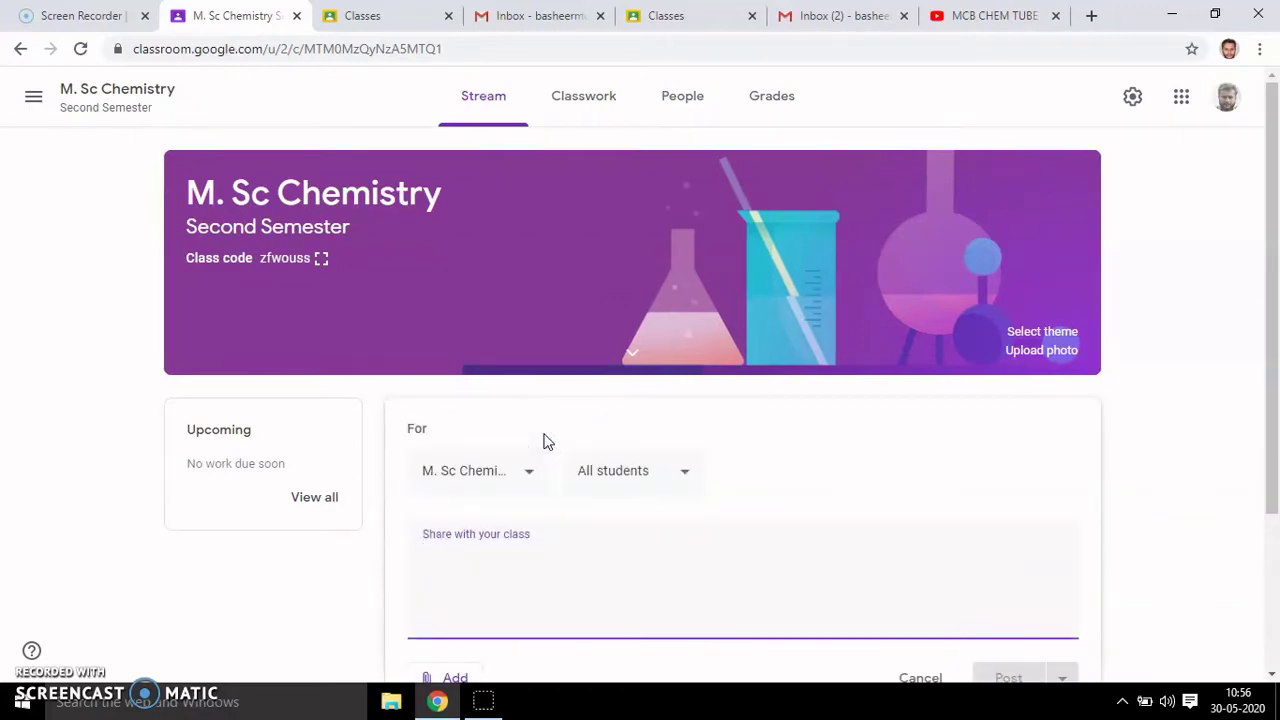
{"action": "type", "text": "Wel"}
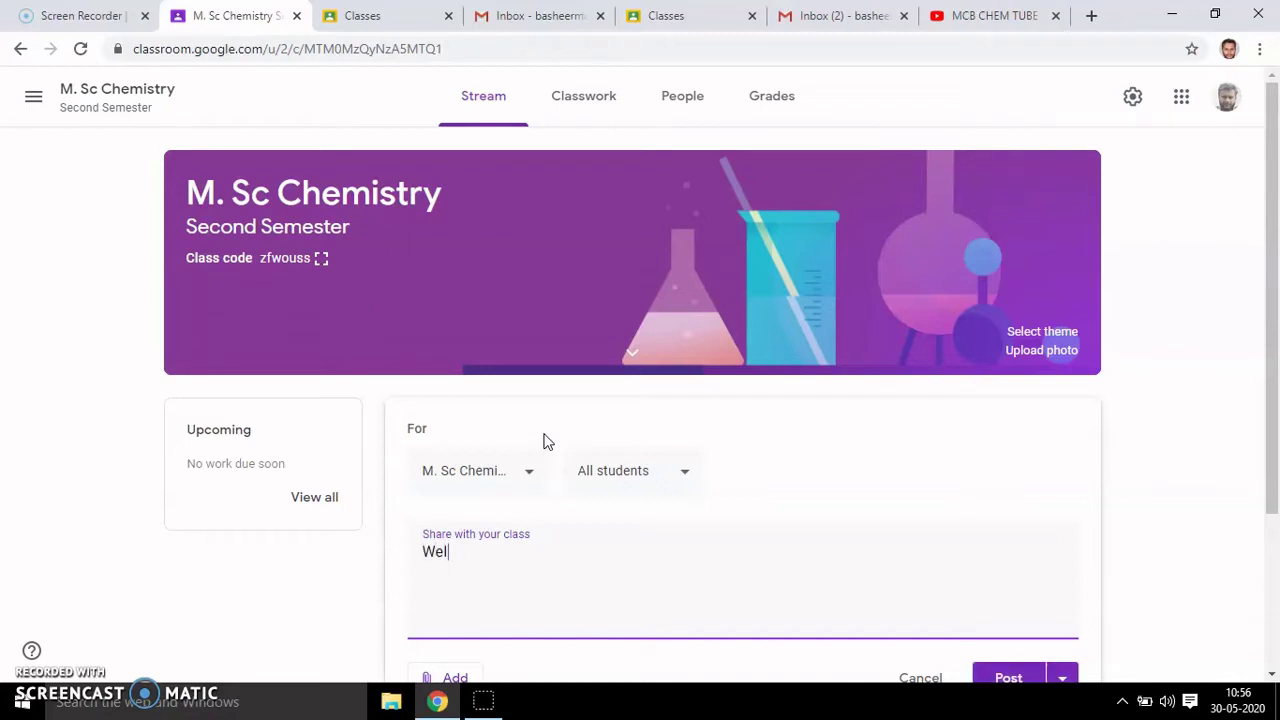
{"action": "type", "text": "come dear students"}
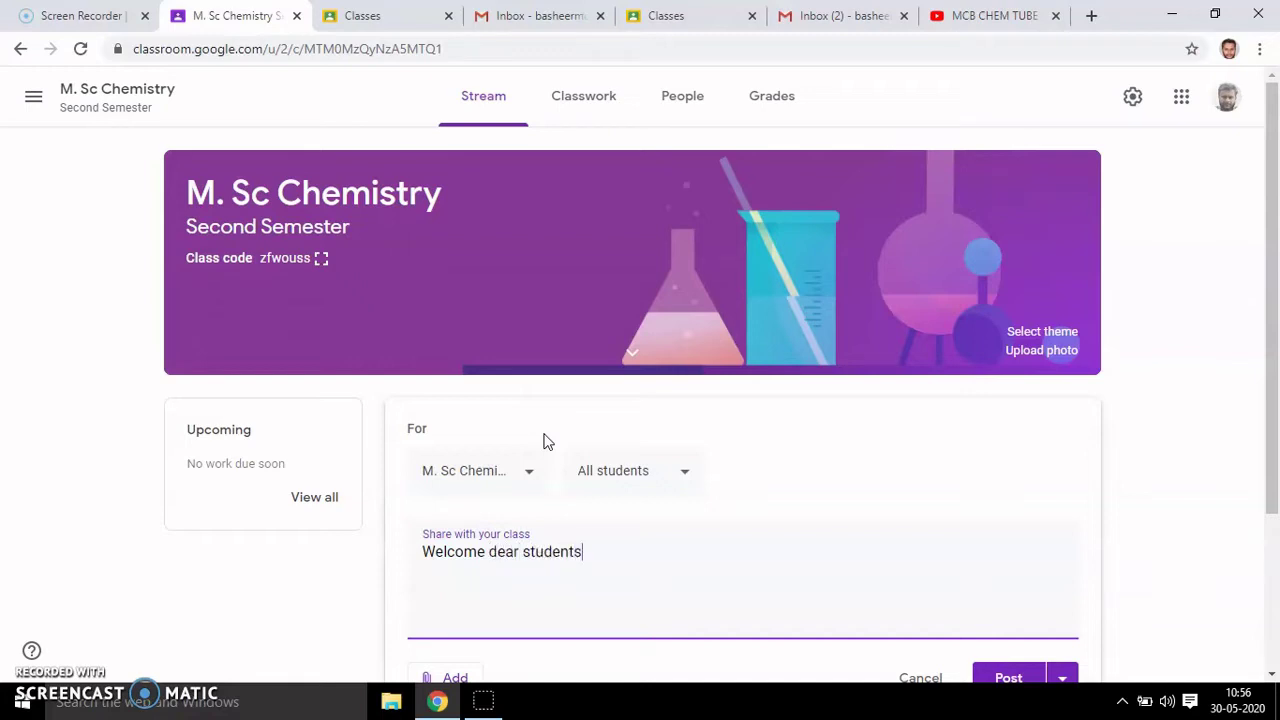
{"action": "left_click_drag", "start_coordinate": [1275, 248], "coordinate": [1273, 322]}
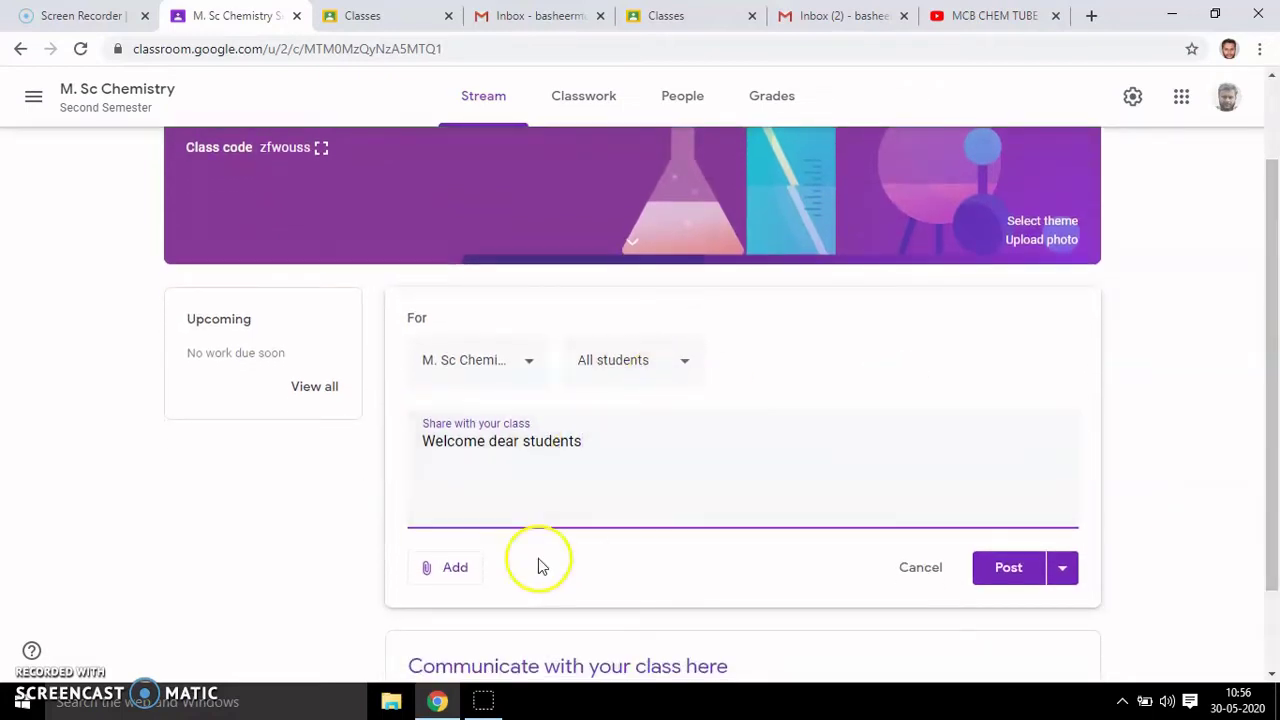
{"action": "left_click", "coordinate": [450, 576]}
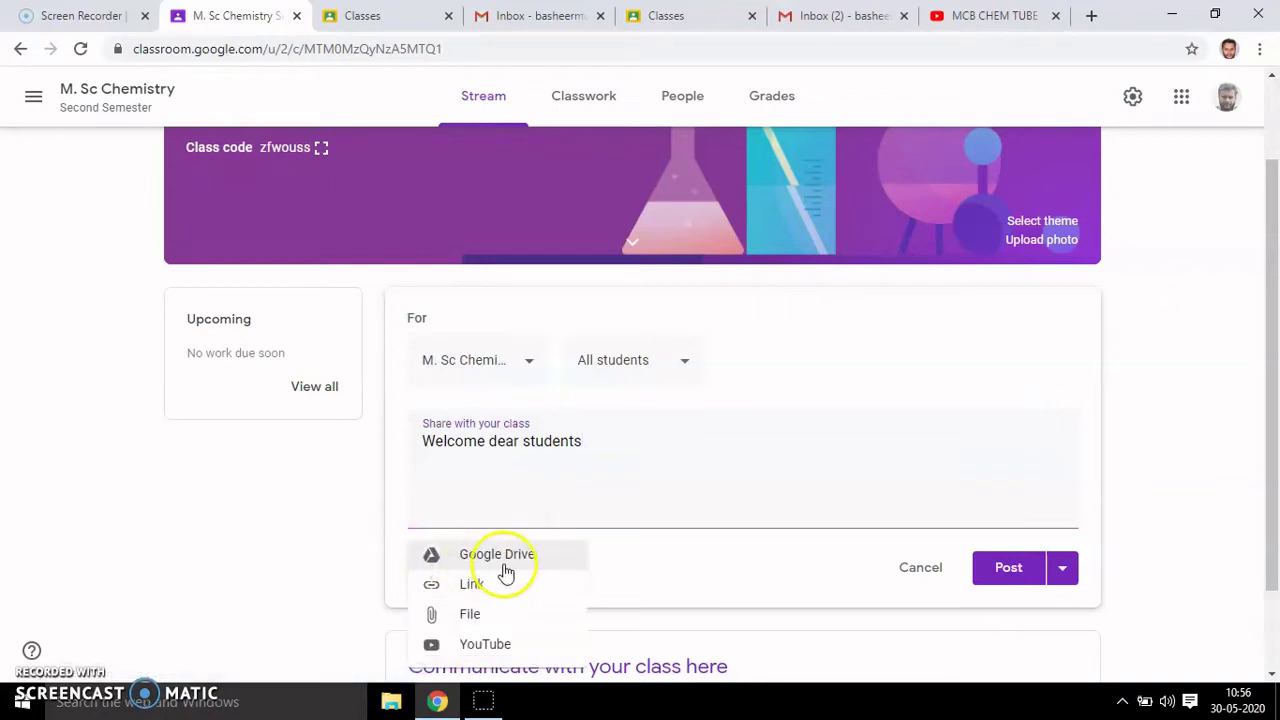
{"action": "left_click_drag", "start_coordinate": [1262, 400], "coordinate": [1275, 480]}
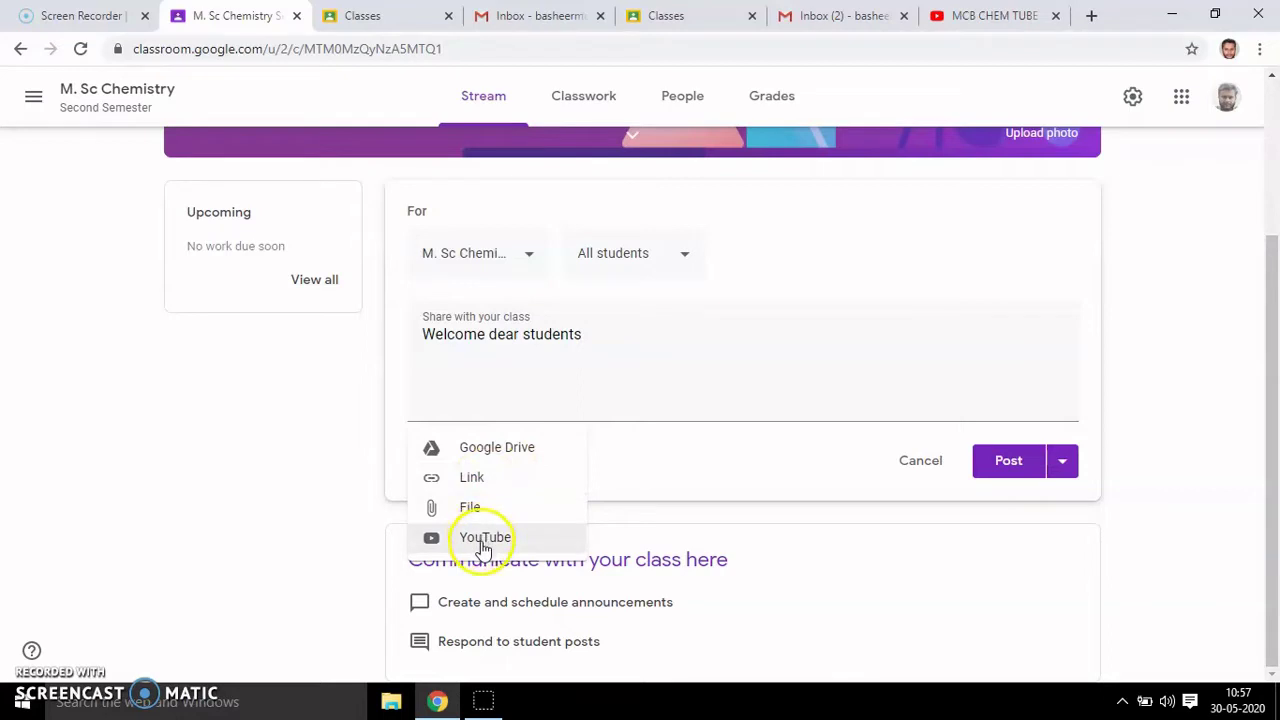
- Attach the recently used photo from Google Drive to the announcement
{"action": "left_click", "coordinate": [471, 508]}
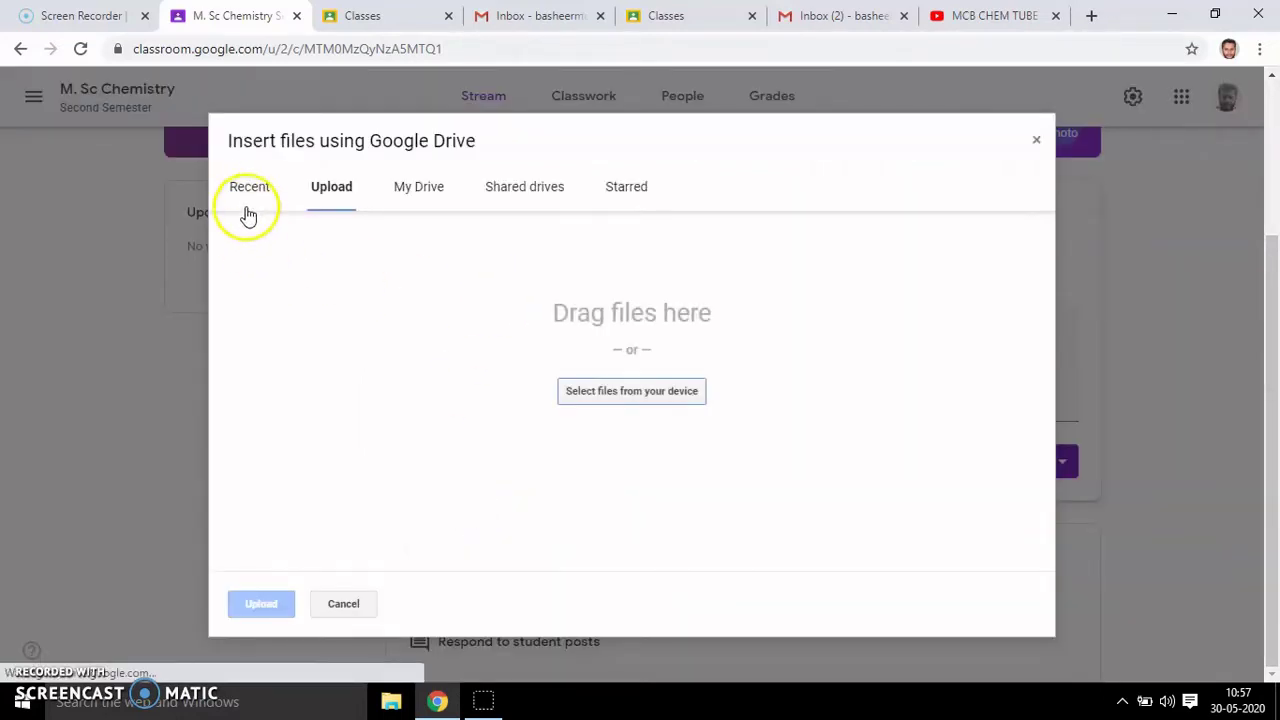
{"action": "left_click", "coordinate": [250, 190]}
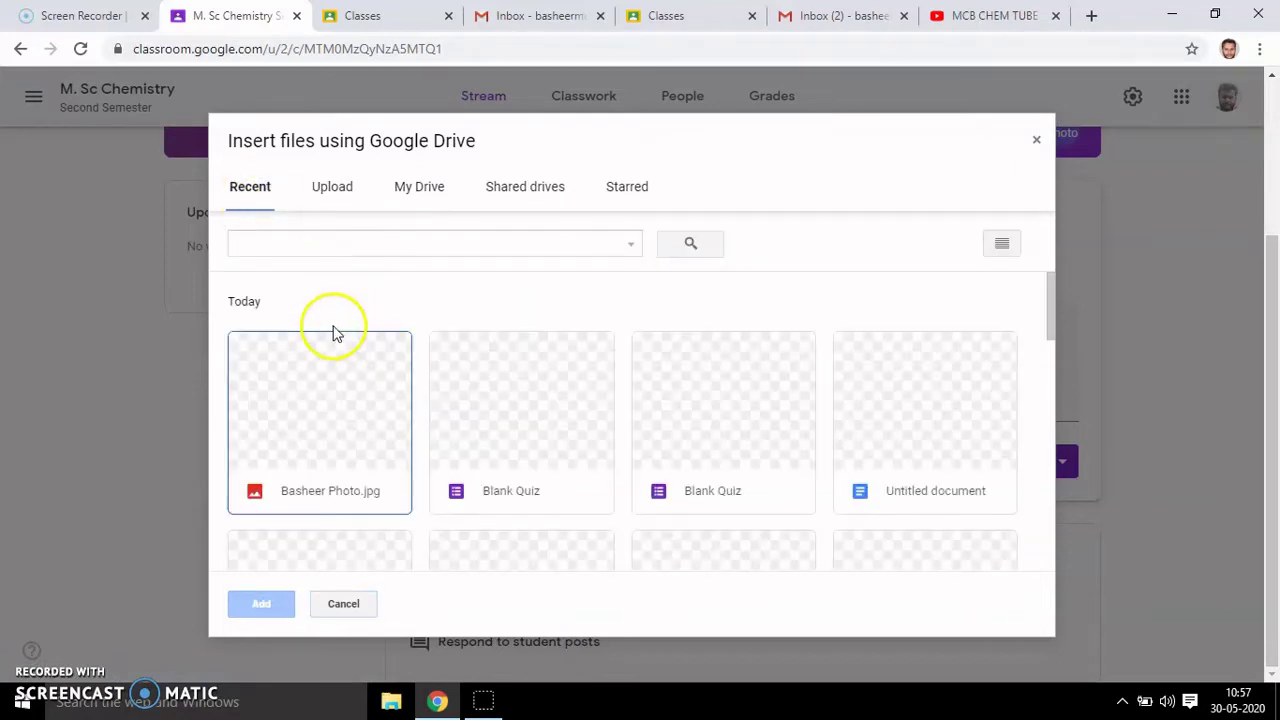
{"action": "double_click", "coordinate": [341, 395]}
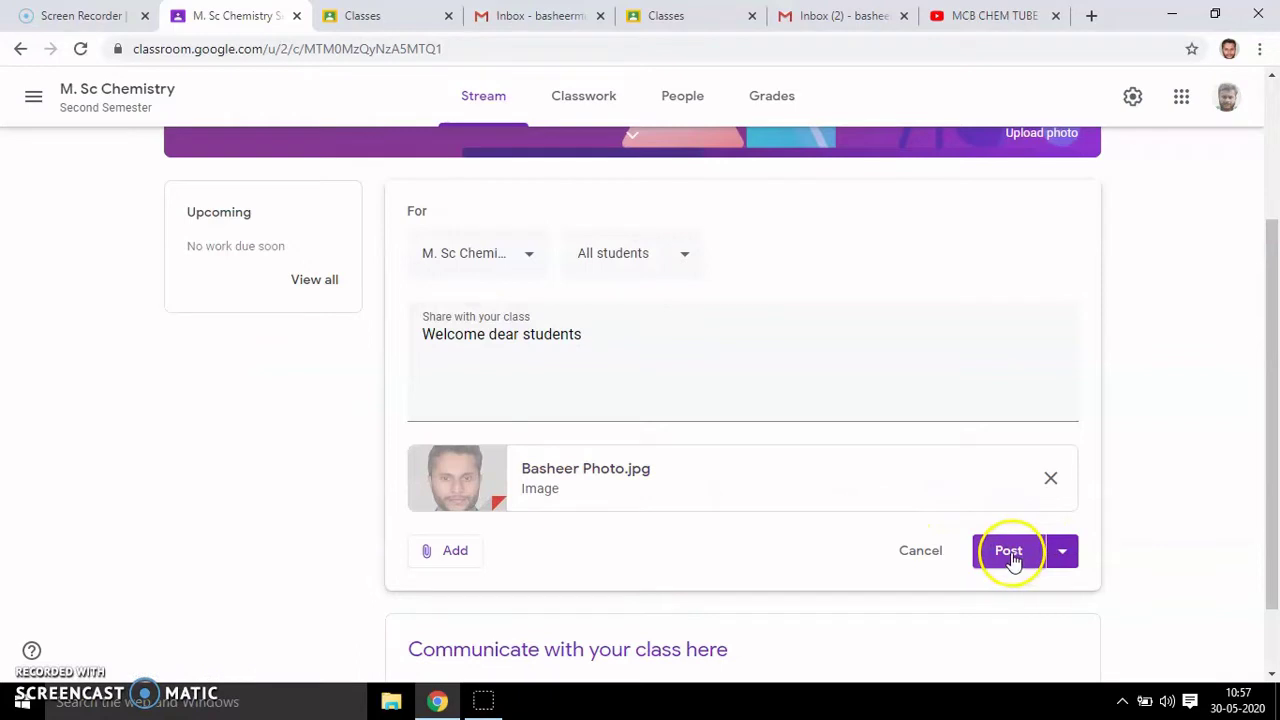
- Post the welcome announcement to the M. Sc Chemistry stream and confirm it appears
{"action": "left_click", "coordinate": [1062, 556]}
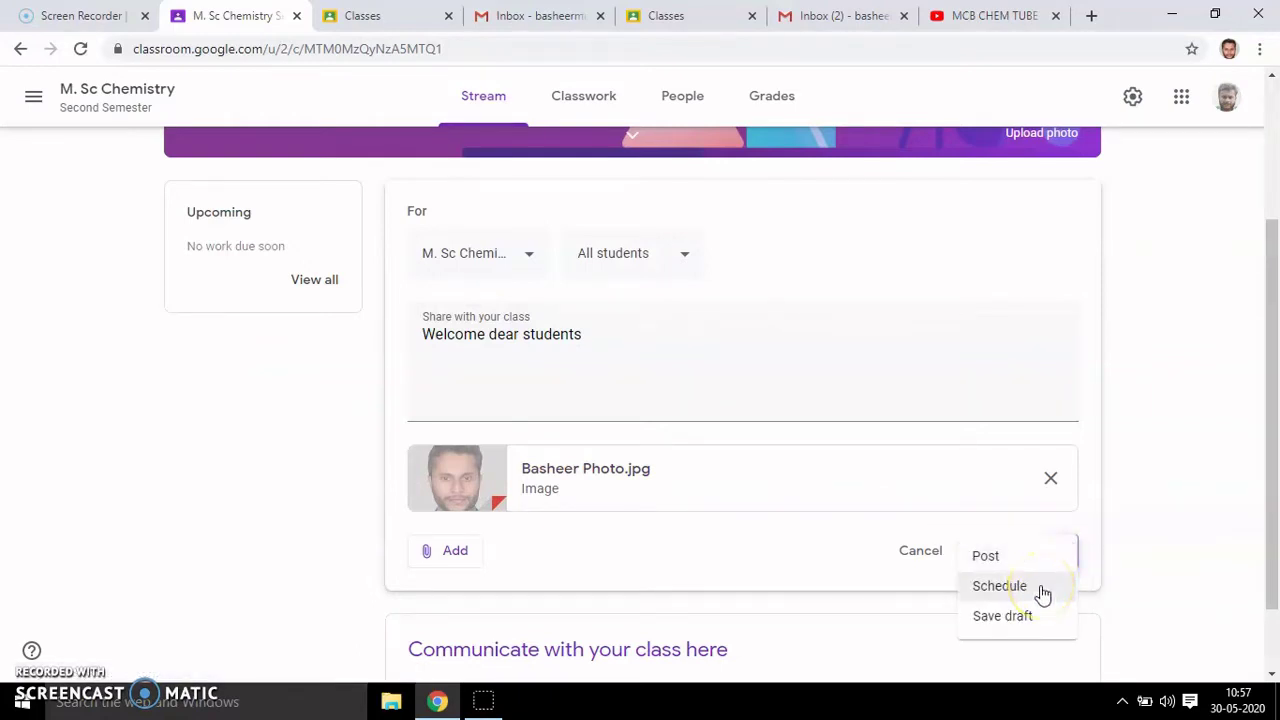
{"action": "left_click", "coordinate": [1166, 498]}
{"action": "left_click", "coordinate": [1008, 555]}
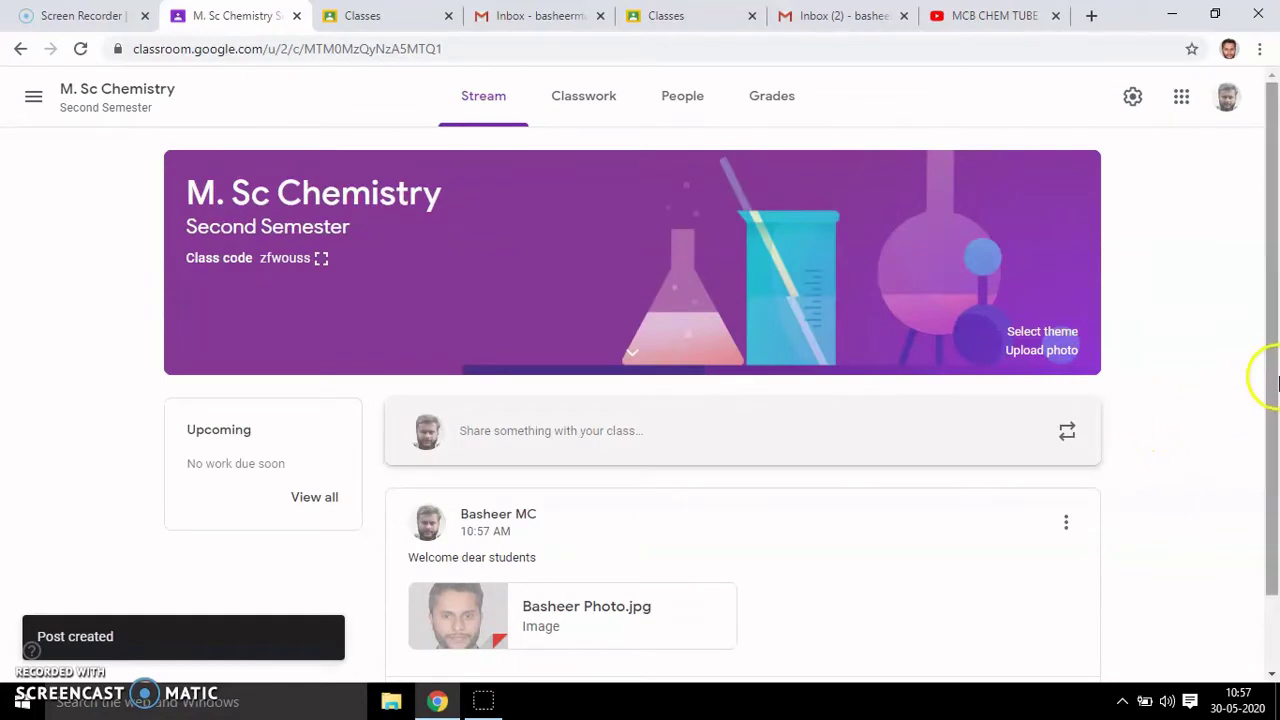
{"action": "left_click_drag", "start_coordinate": [1278, 382], "coordinate": [1276, 522]}
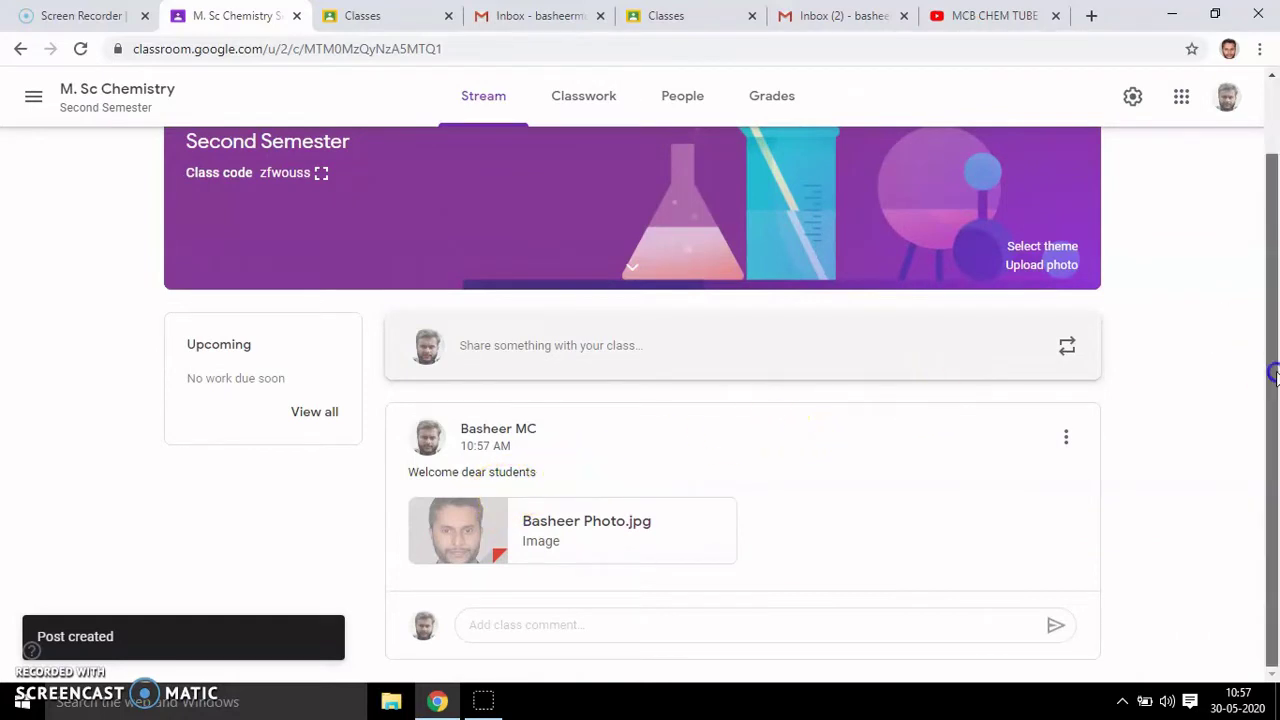
{"action": "left_click_drag", "start_coordinate": [1274, 368], "coordinate": [1276, 268]}
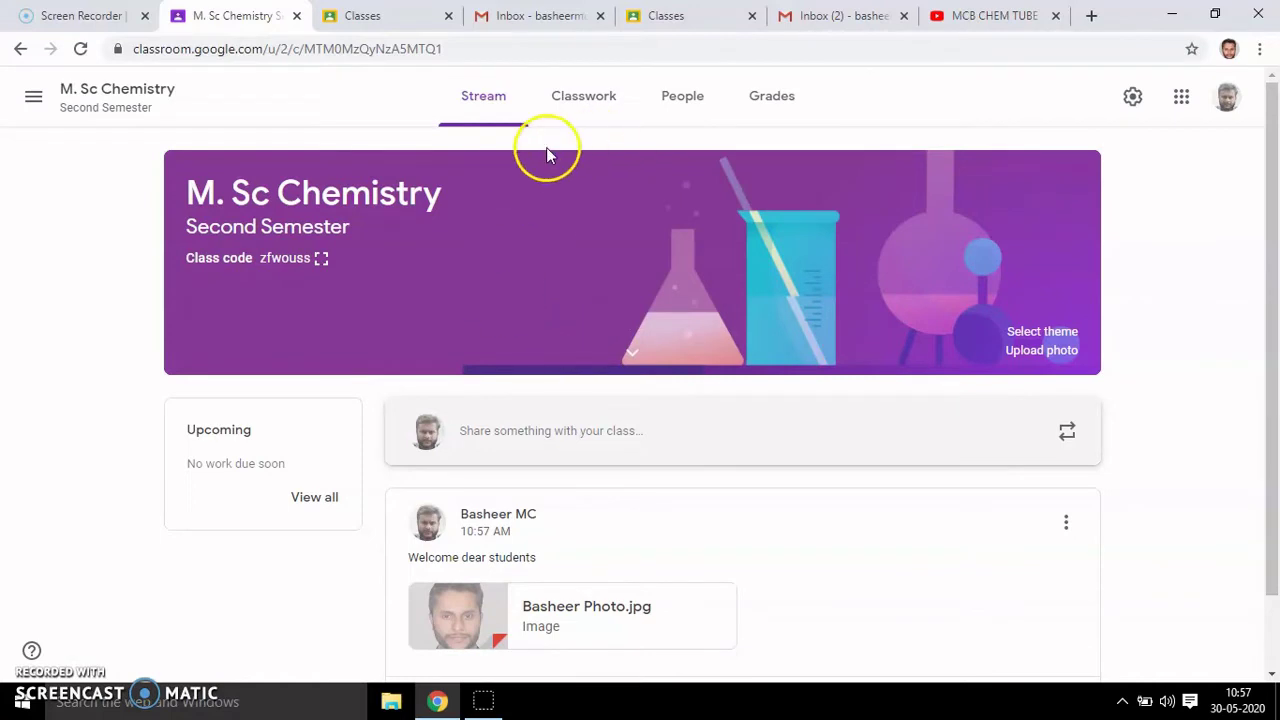
- Go to the People page and open the Invite teachers dialog beside Teachers
{"action": "left_click", "coordinate": [688, 104]}
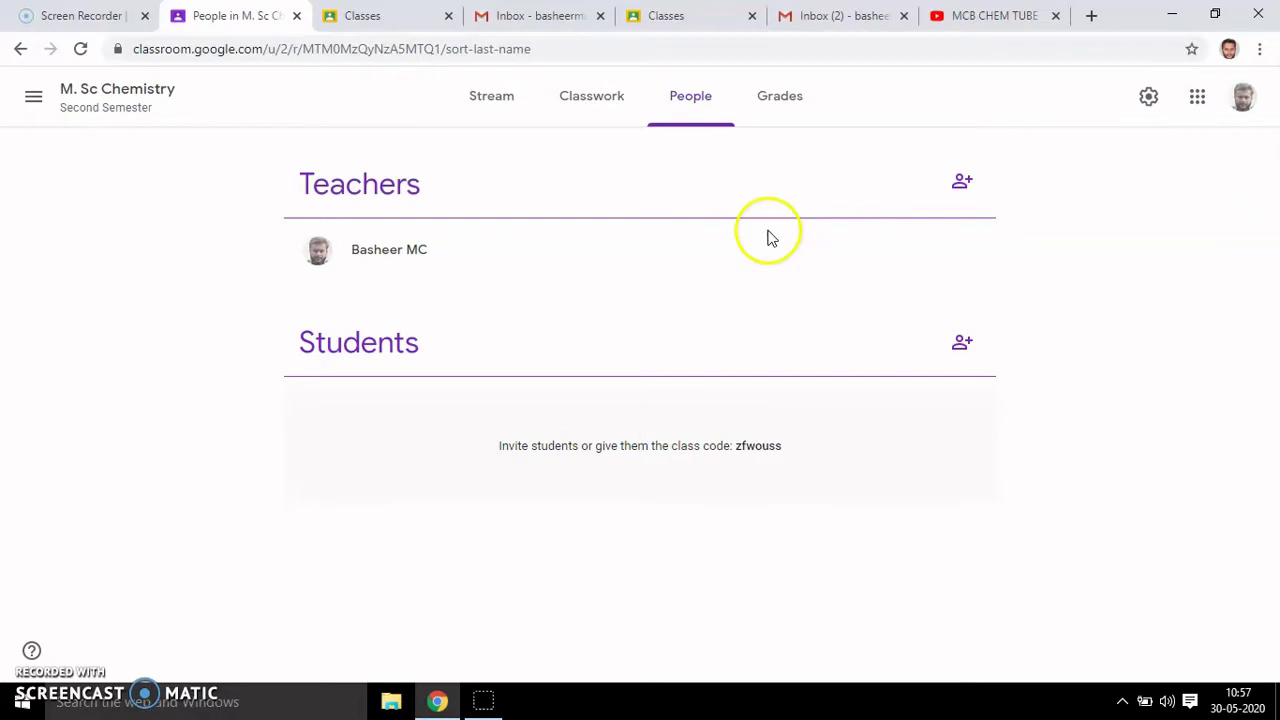
{"action": "left_click", "coordinate": [965, 188]}
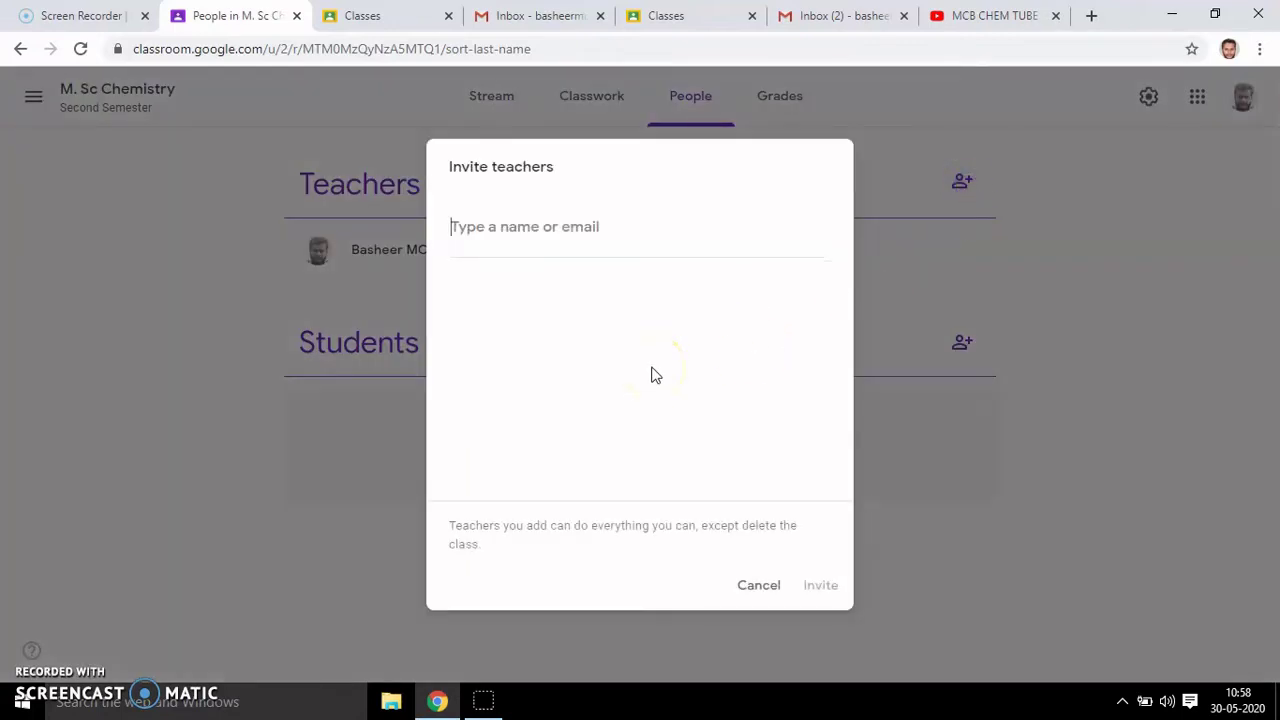
- Invite the co-teacher's e-mail from the suggestions, then check the invited teacher's options menu
{"action": "left_click", "coordinate": [540, 232]}
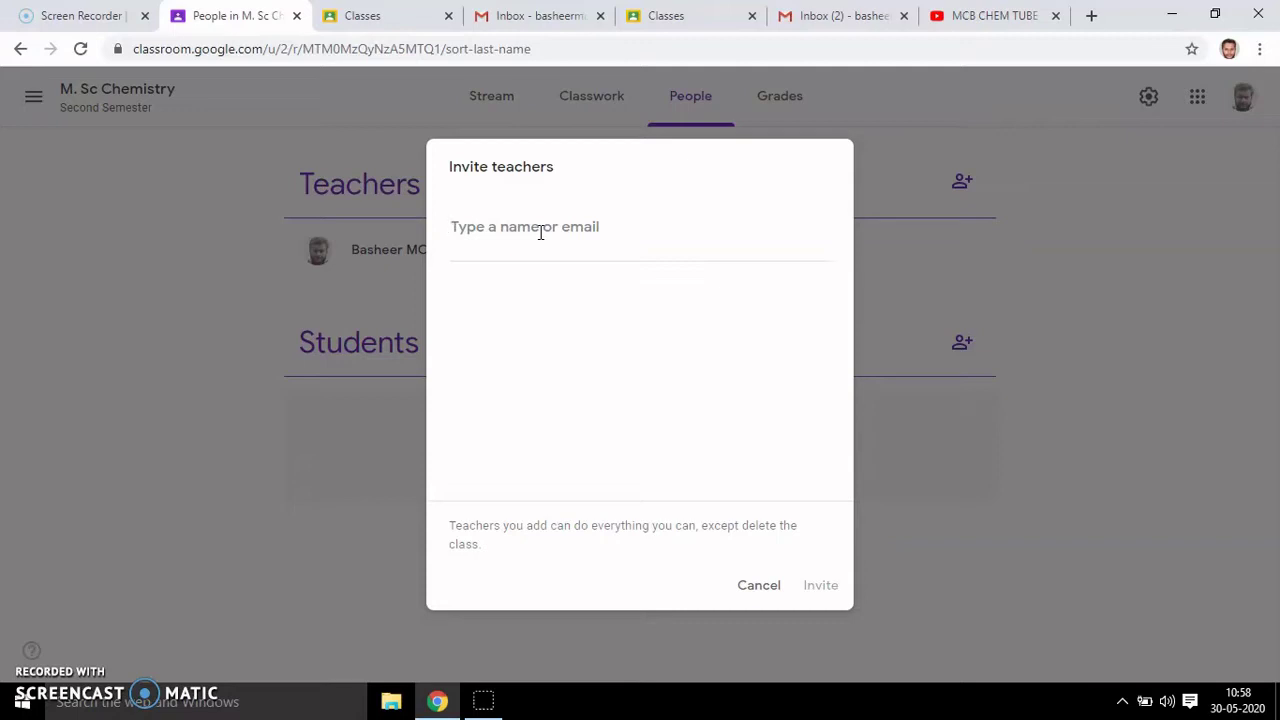
{"action": "left_click", "coordinate": [540, 232]}
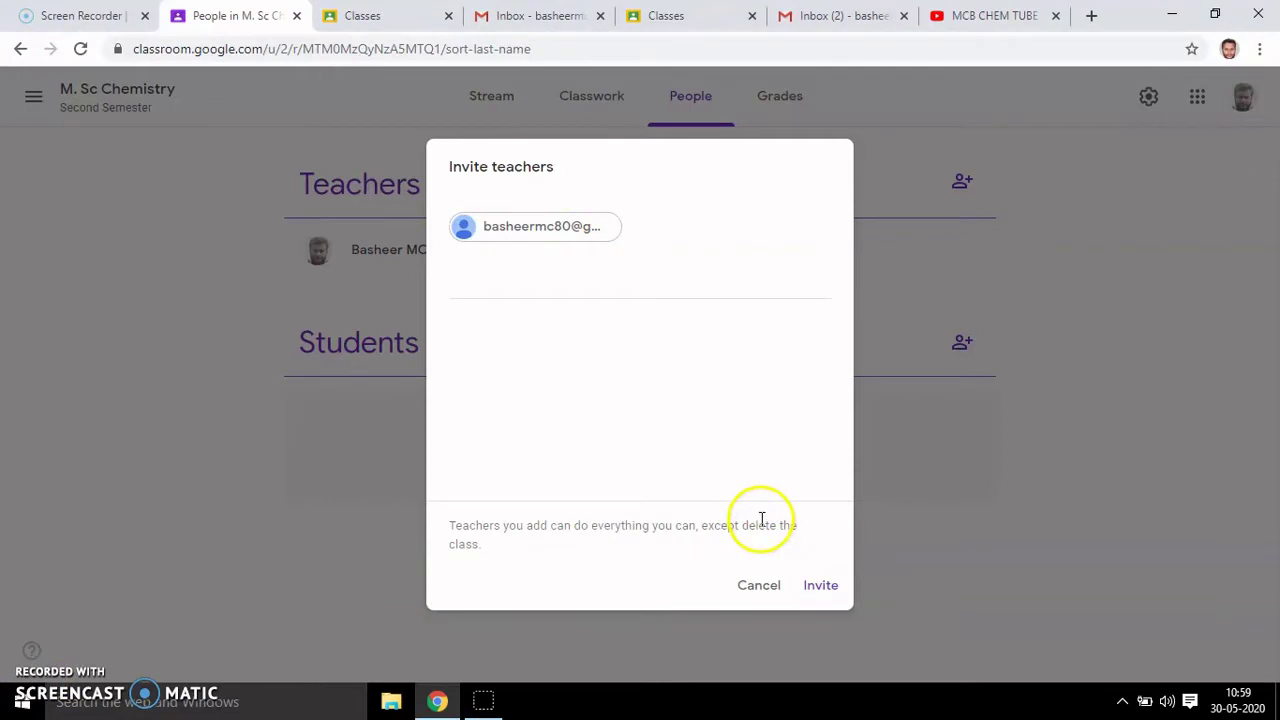
{"action": "left_click", "coordinate": [522, 274]}
{"action": "left_click", "coordinate": [547, 403]}
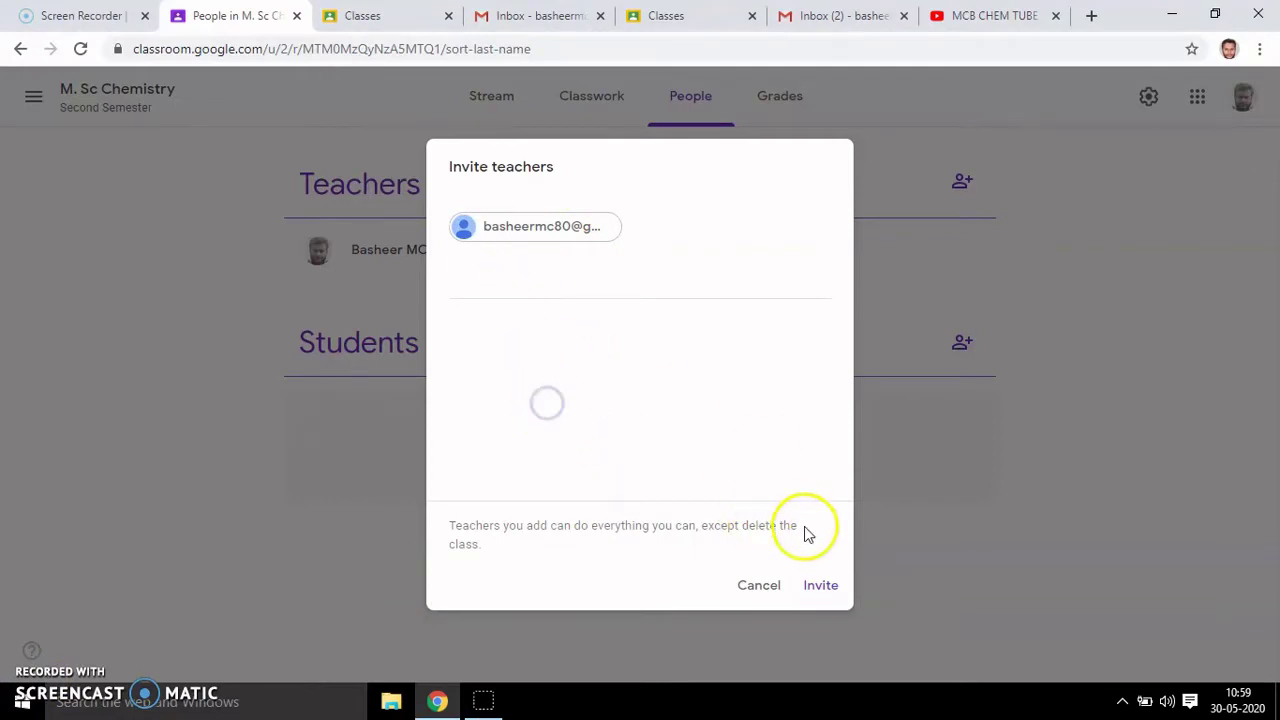
{"action": "left_click", "coordinate": [820, 588]}
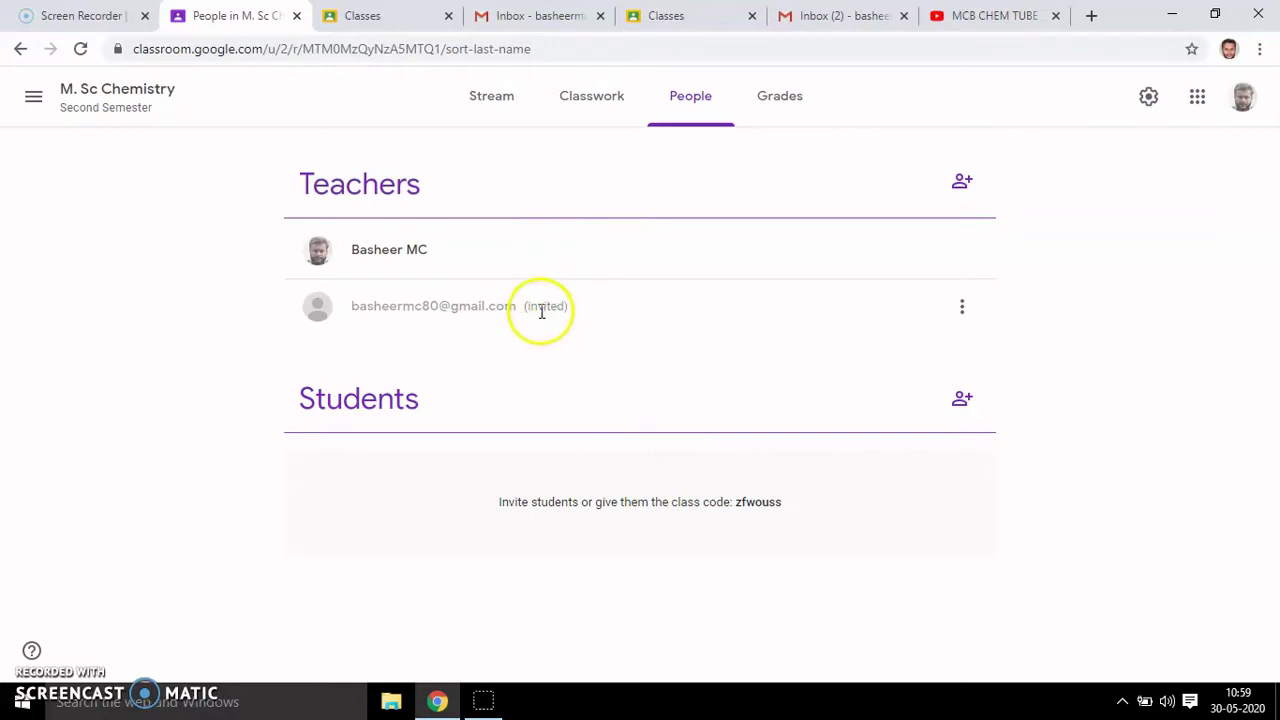
{"action": "left_click", "coordinate": [964, 314]}
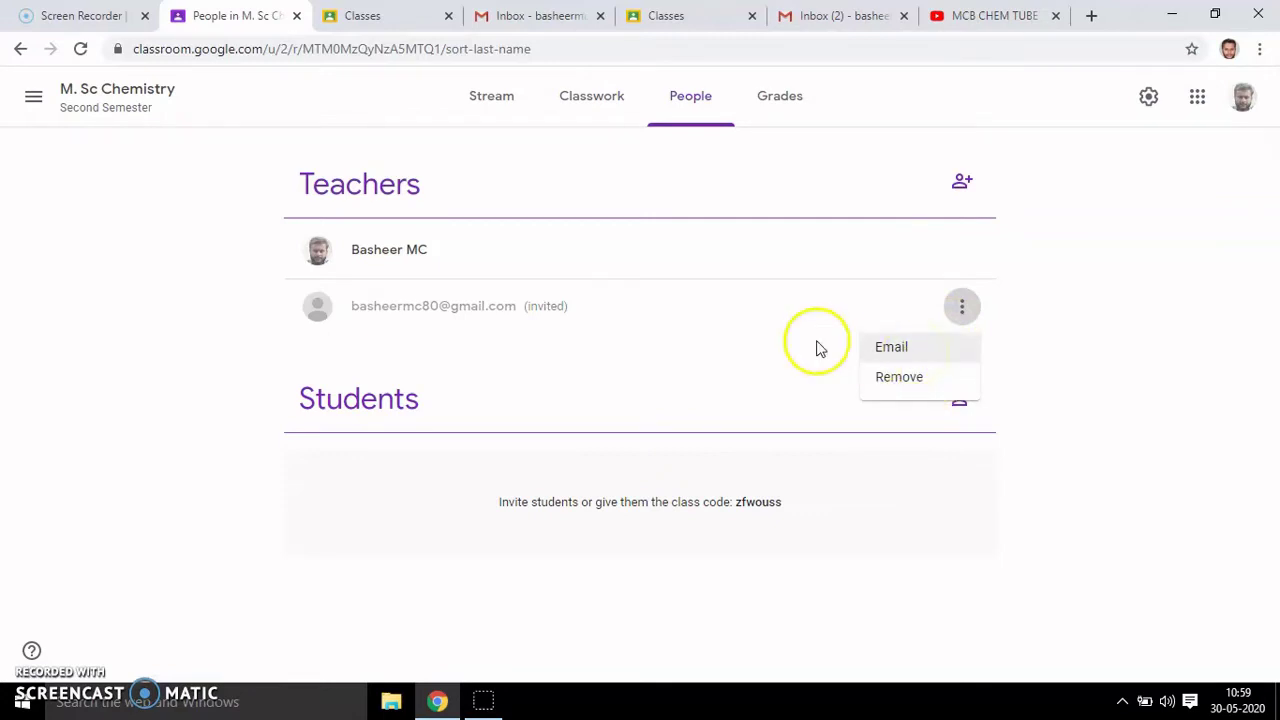
{"action": "left_click", "coordinate": [732, 296]}
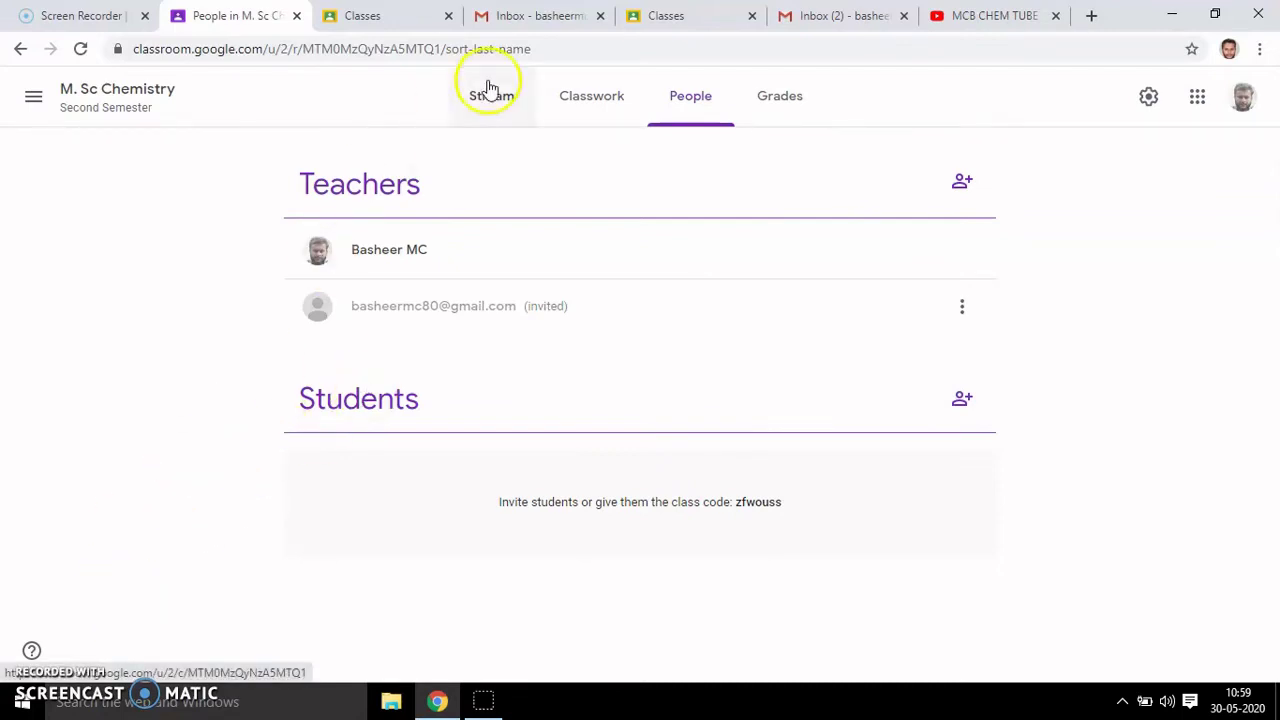
- In the invited account's Gmail, open the 'Invitation to co-teach' email and follow its JOIN link
{"action": "left_click", "coordinate": [857, 14]}
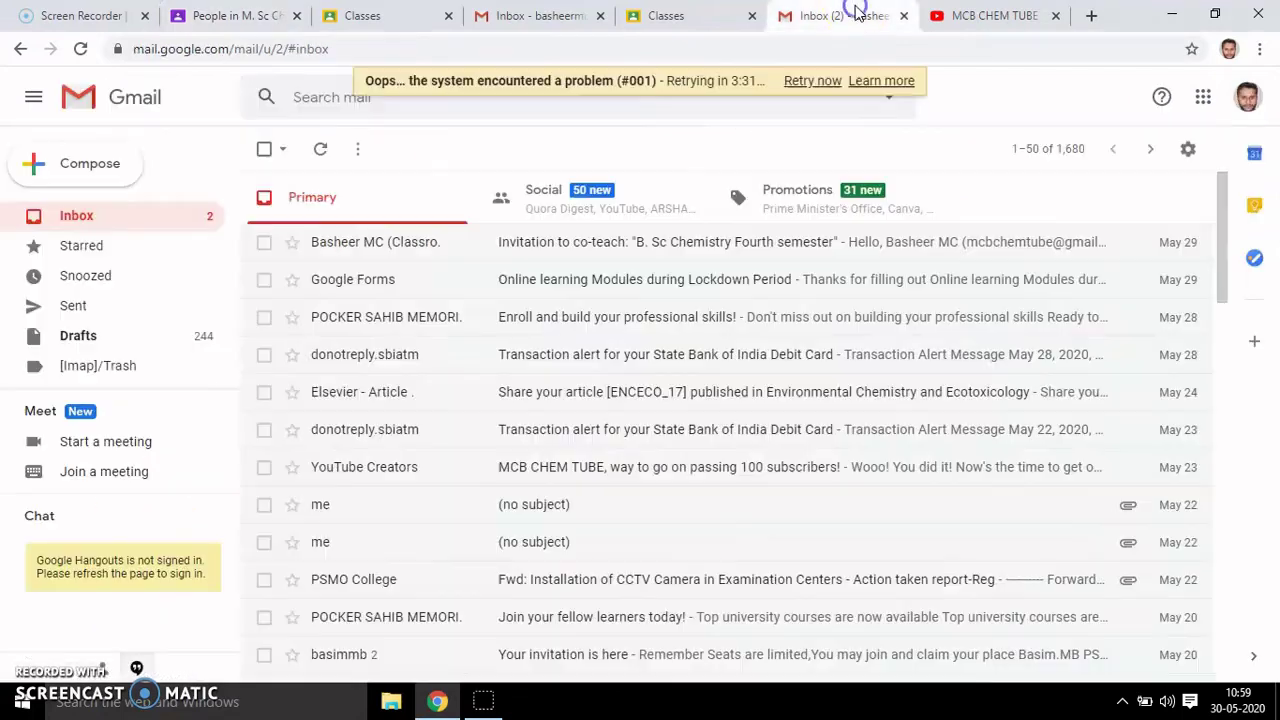
{"action": "left_click", "coordinate": [88, 220]}
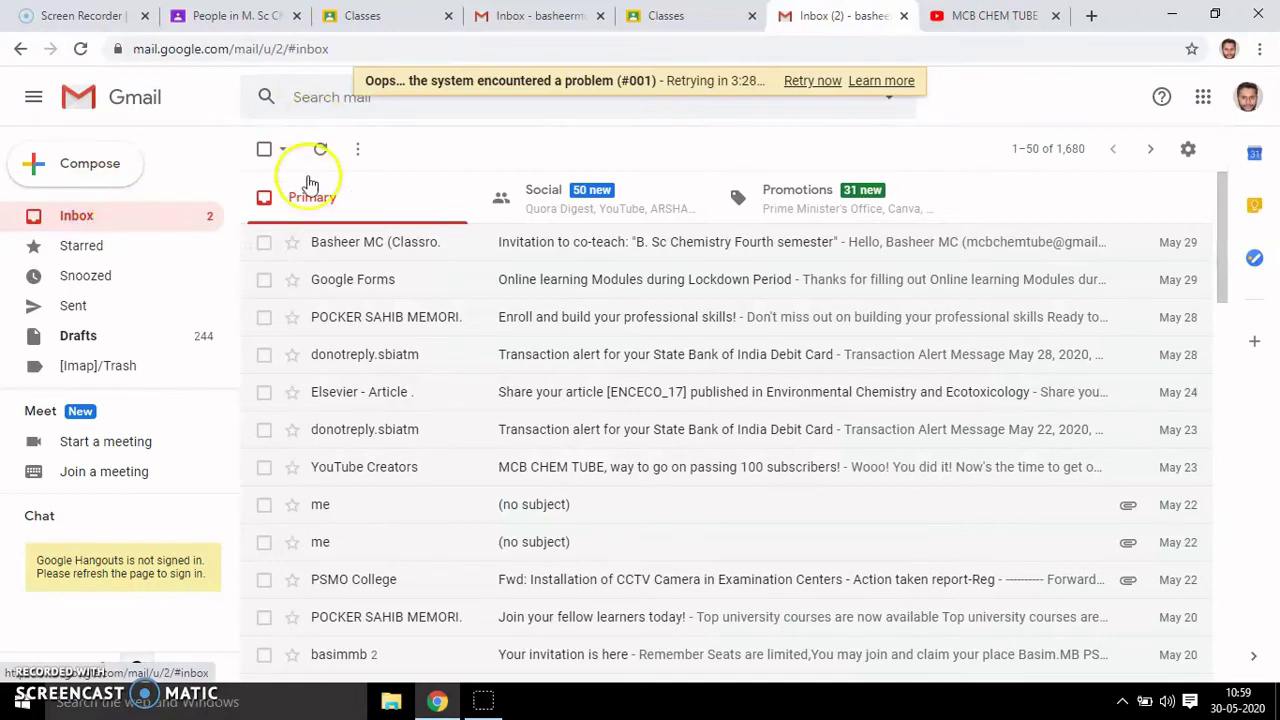
{"action": "left_click", "coordinate": [40, 674]}
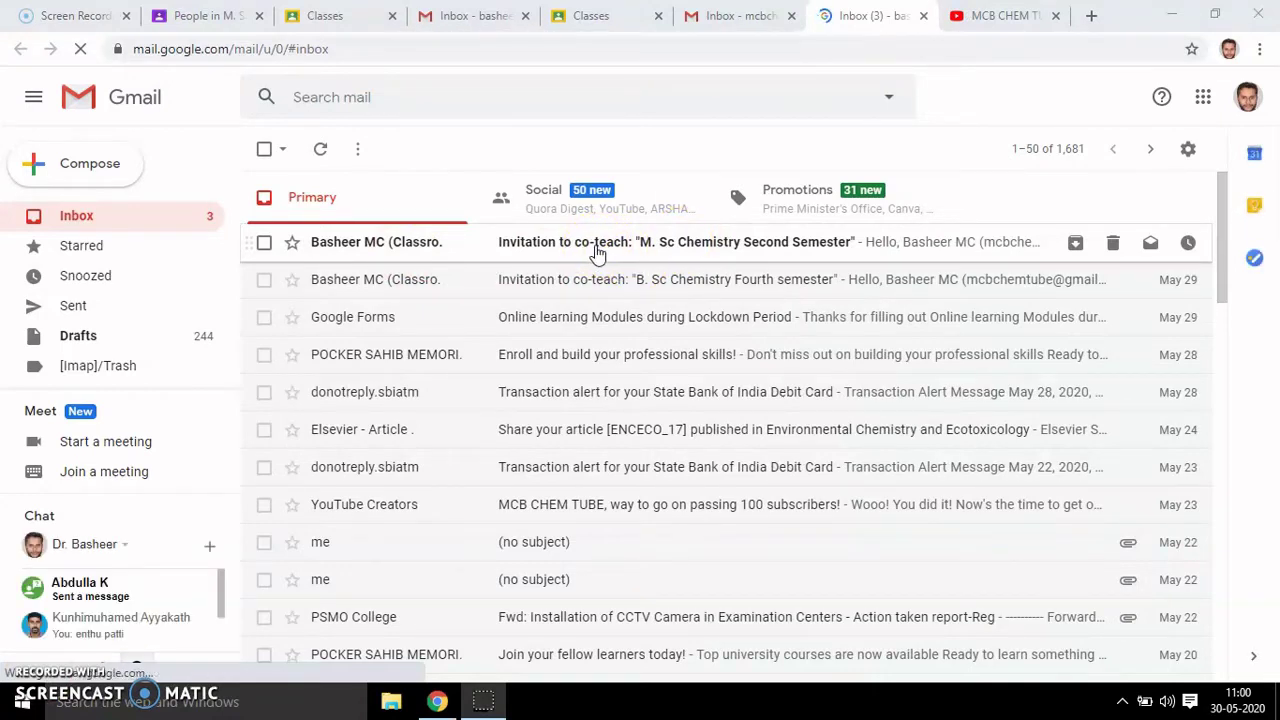
{"action": "left_click", "coordinate": [596, 252]}
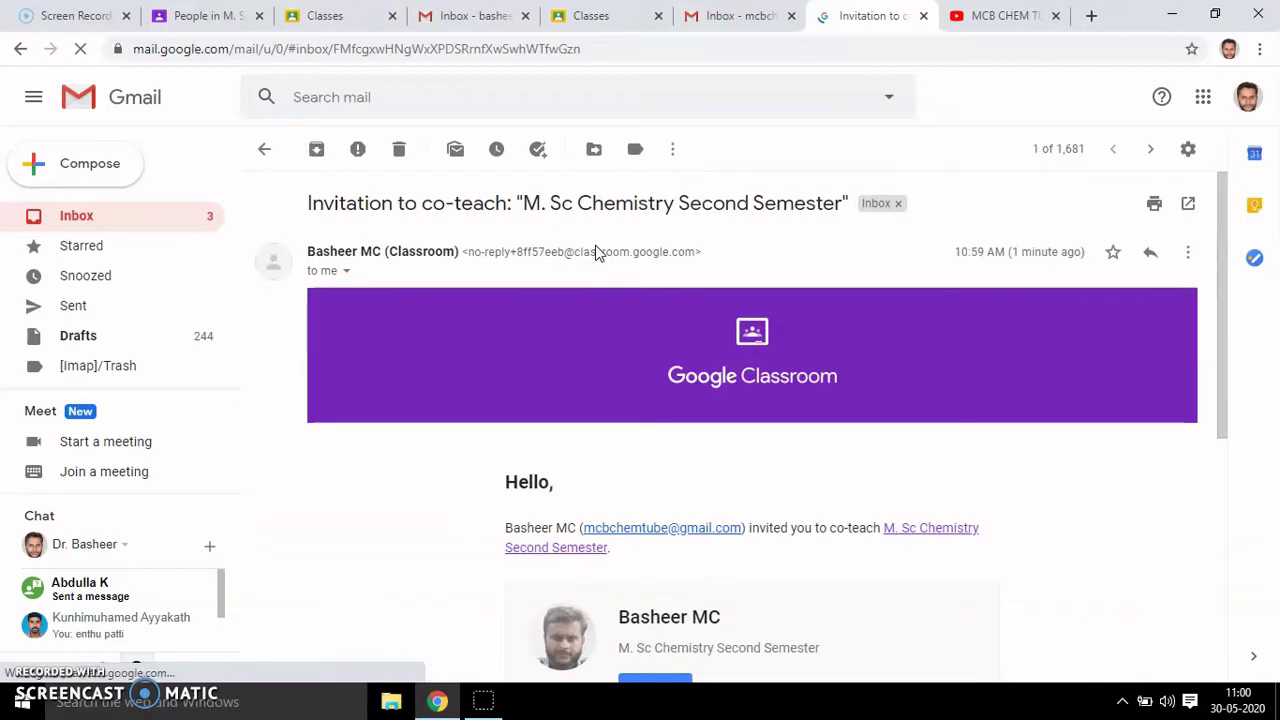
{"action": "left_click", "coordinate": [1220, 272]}
{"action": "left_click_drag", "start_coordinate": [1220, 272], "coordinate": [1232, 403]}
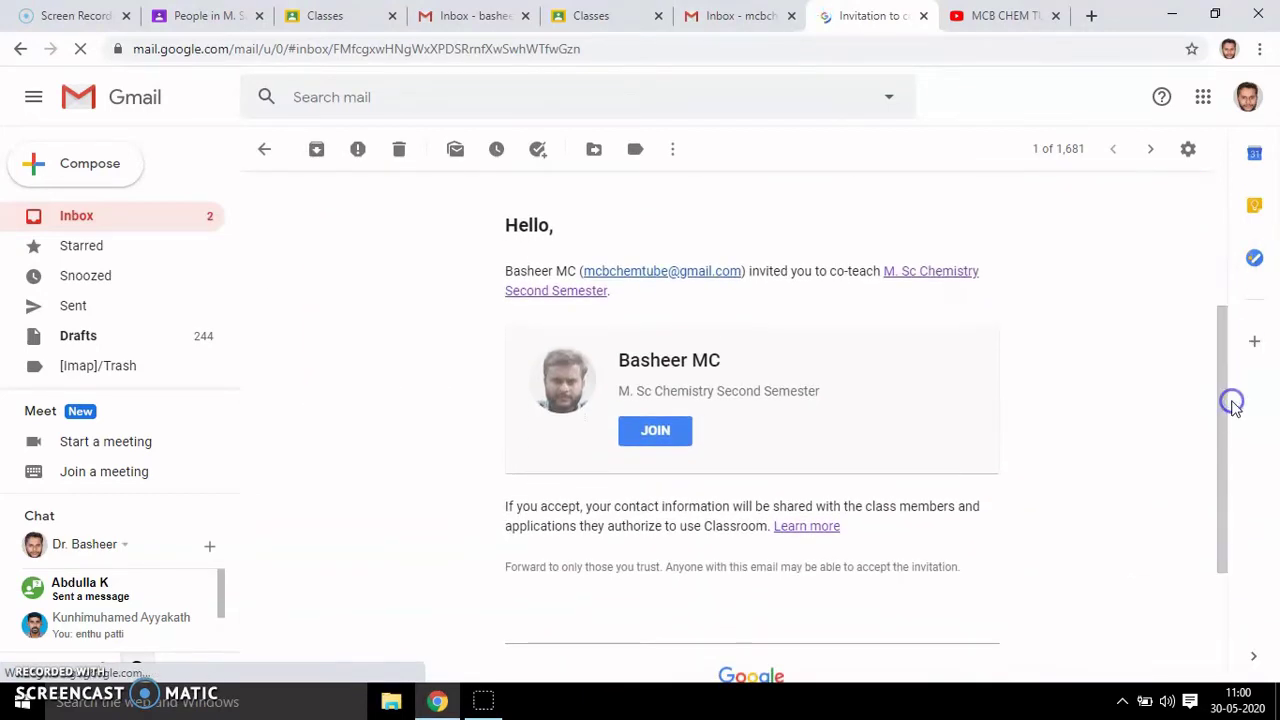
{"action": "left_click", "coordinate": [660, 434]}
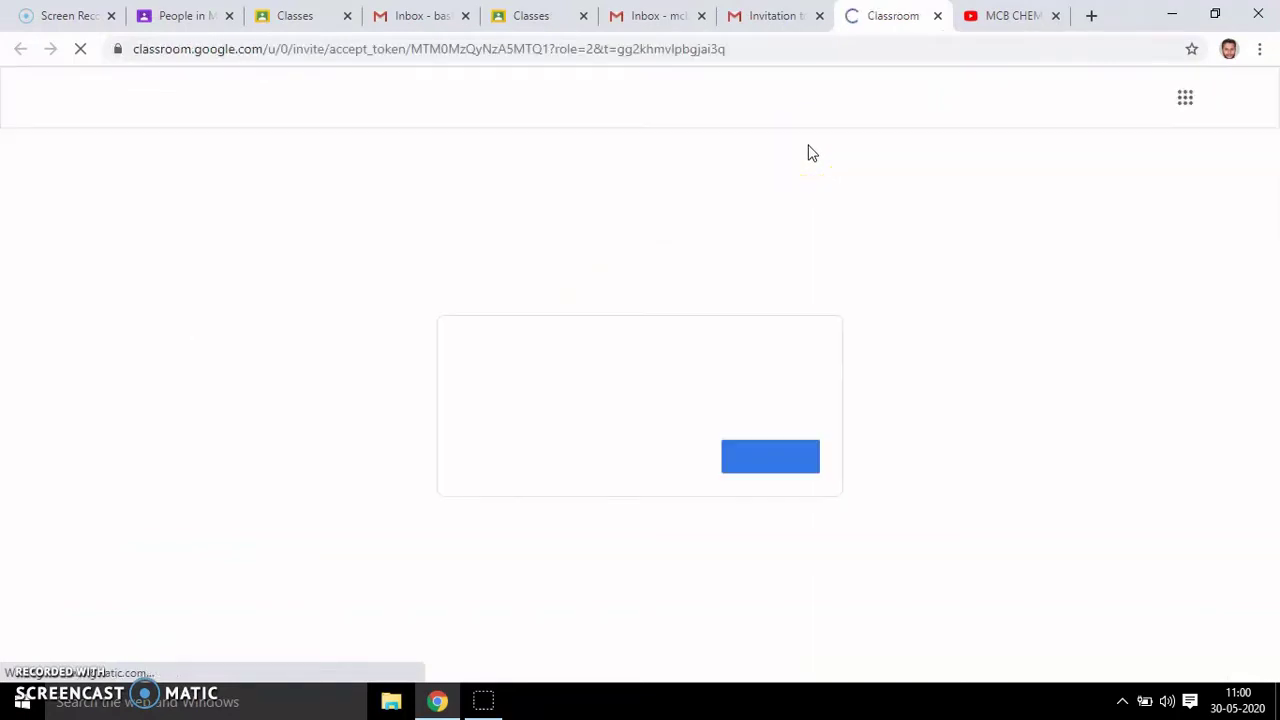
- Accept co-teaching M. Sc Chemistry and view the 'Welcome dear students' post on the stream
{"action": "left_click", "coordinate": [777, 458]}
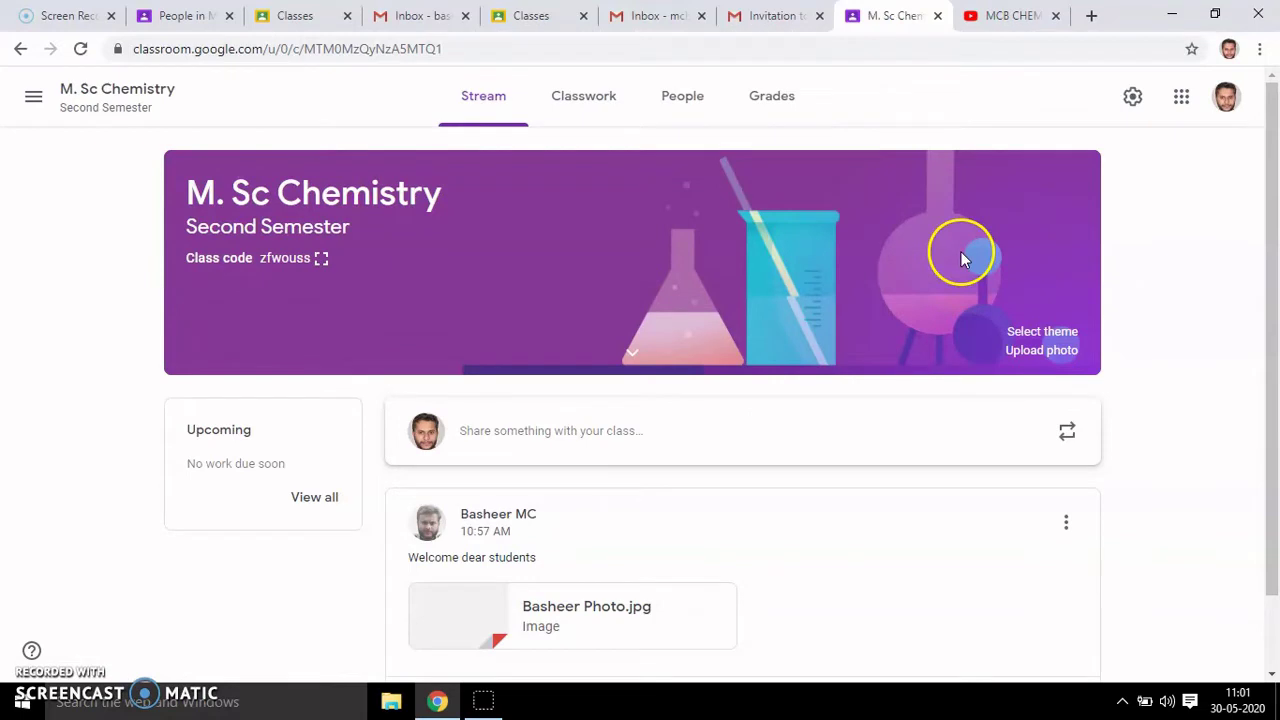
{"action": "left_click_drag", "start_coordinate": [1260, 208], "coordinate": [1274, 288]}
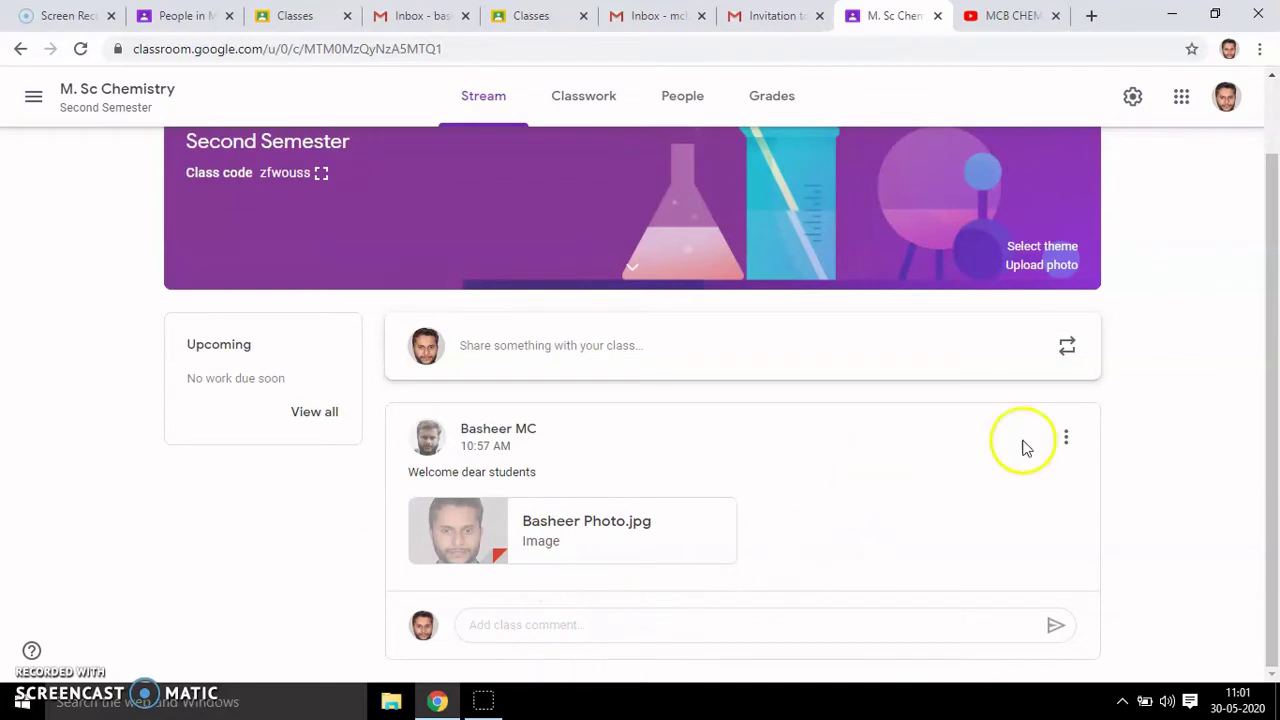
{"action": "left_click", "coordinate": [1068, 440]}
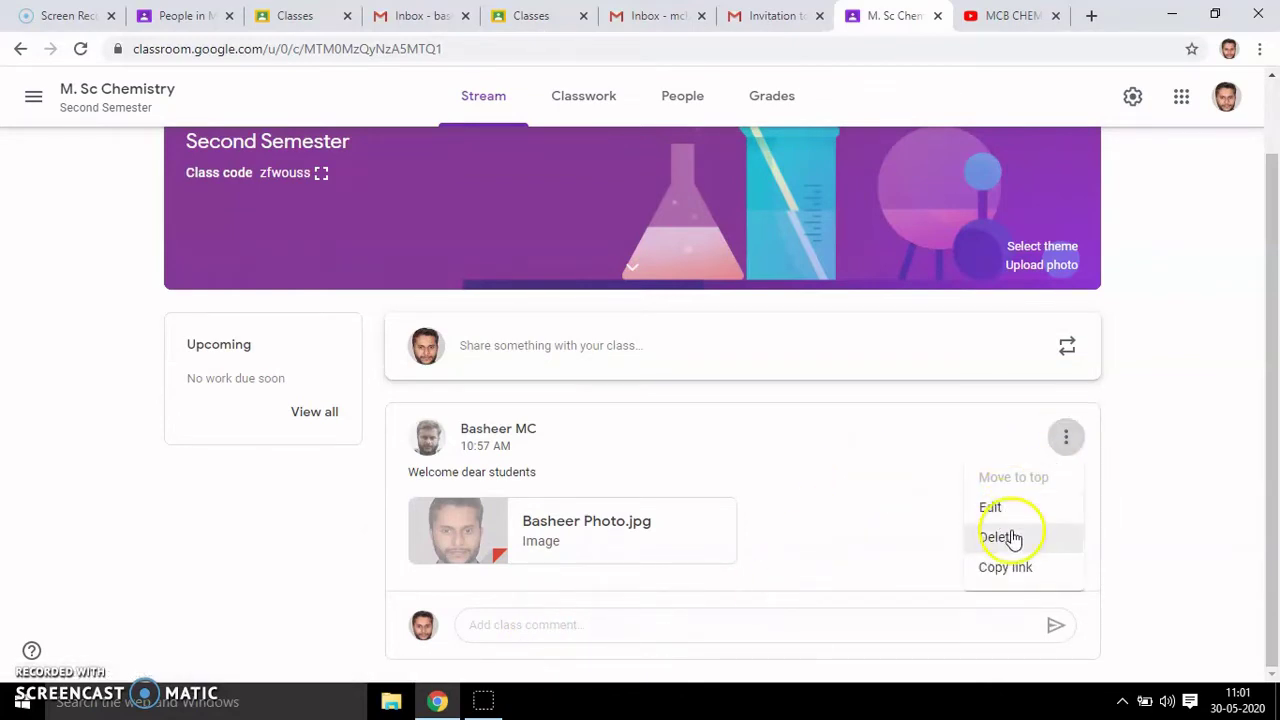
{"action": "left_click", "coordinate": [1189, 481]}
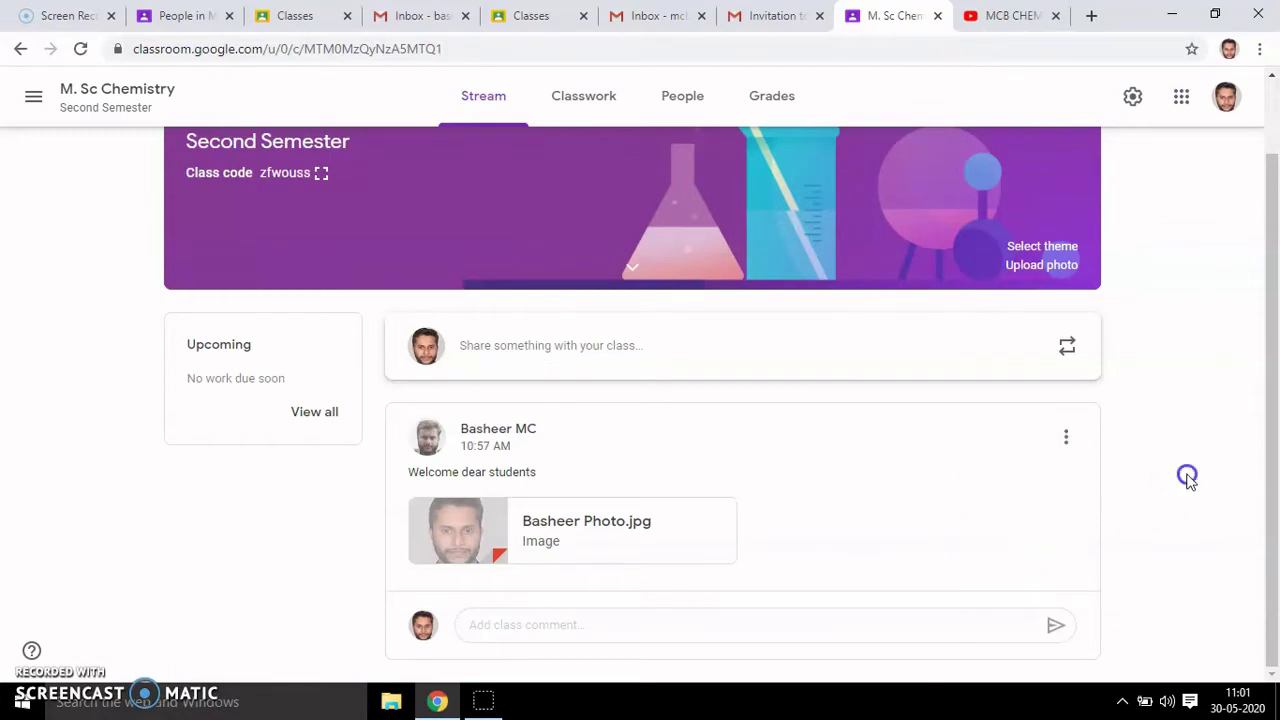
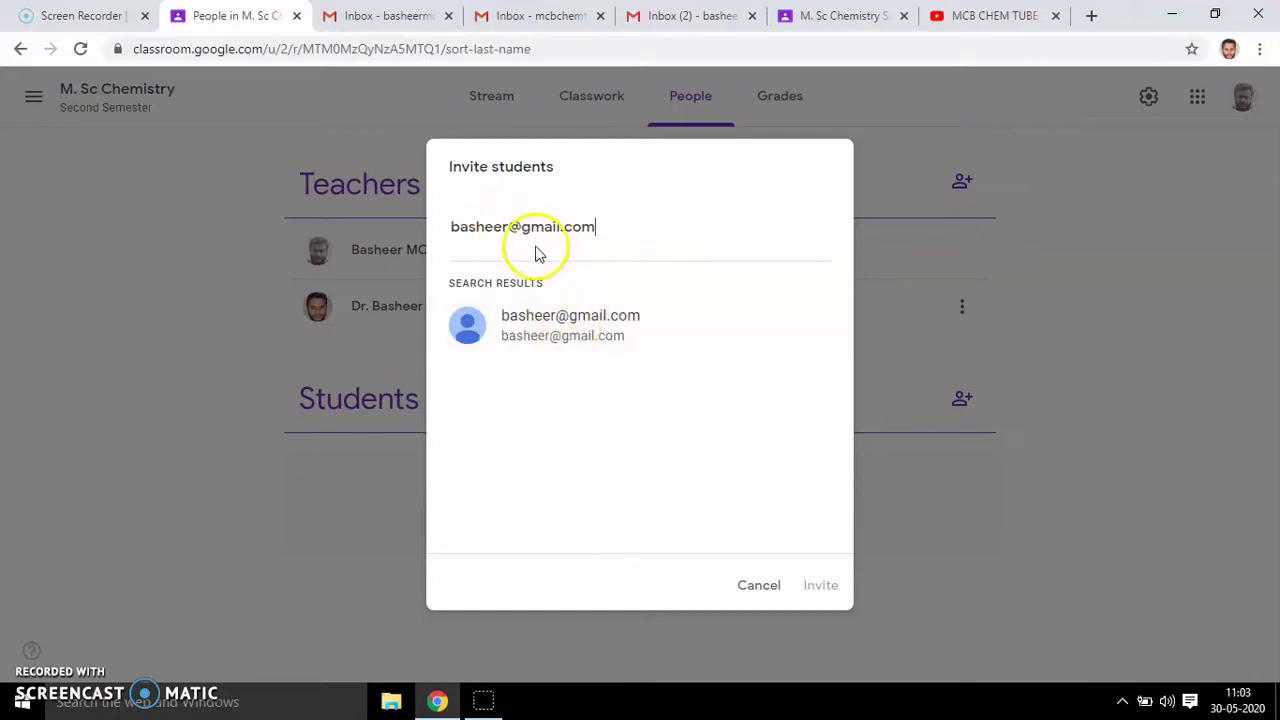
- Enter the student's Gmail address in Invite students, select the matching result, and send the invite
{"action": "left_click", "coordinate": [512, 226]}
{"action": "type", "text": "mc"}
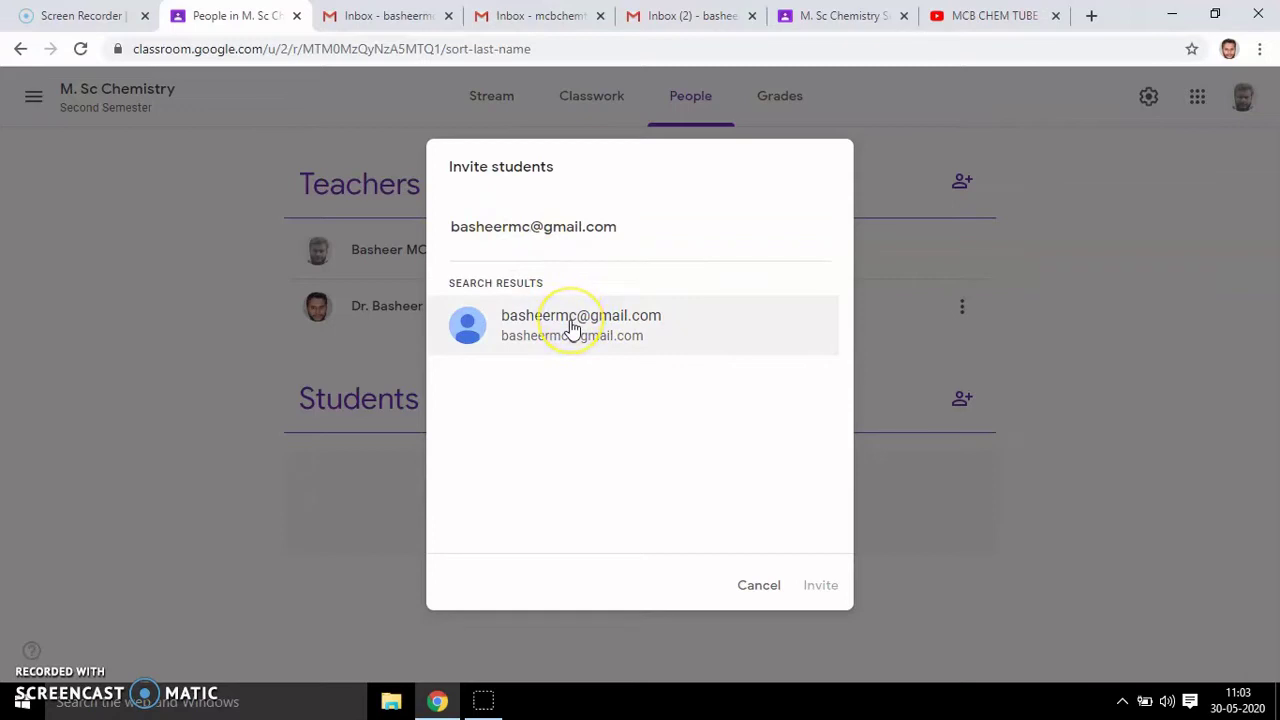
{"action": "left_click", "coordinate": [572, 328]}
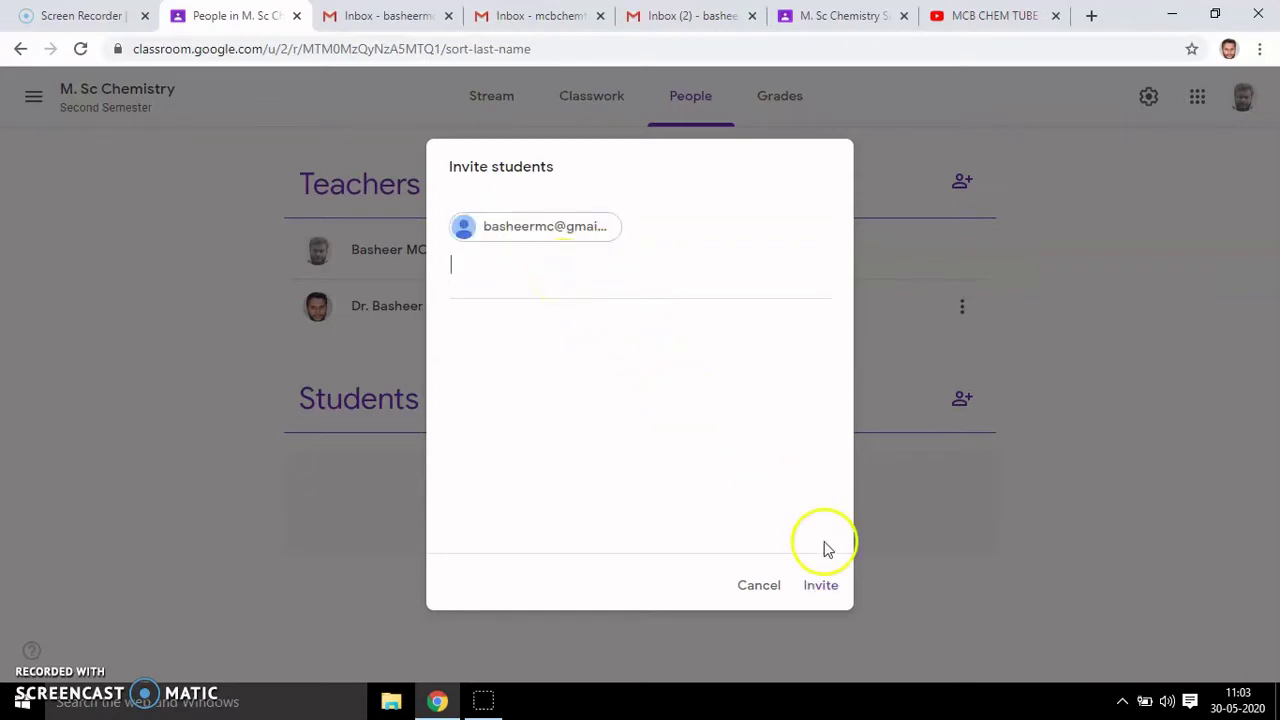
{"action": "left_click", "coordinate": [820, 587]}
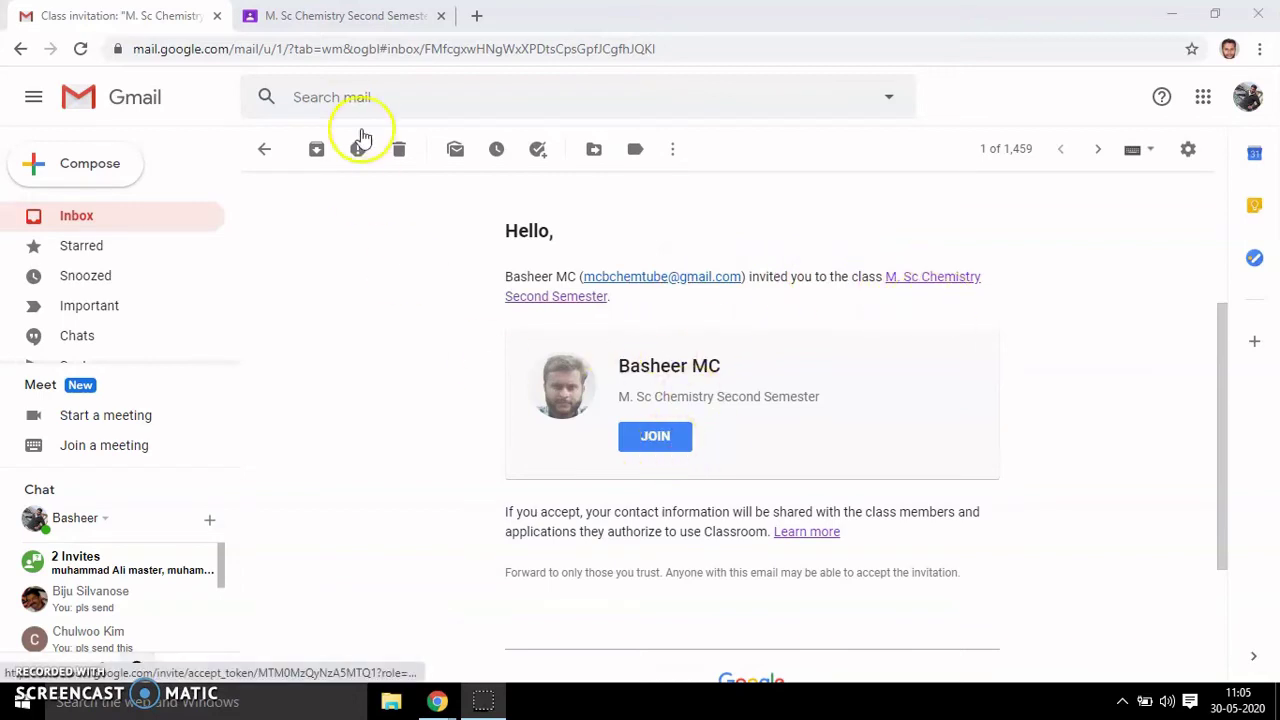
- Leave the Gmail invitation and return to the M. Sc Chemistry Second Semester stream tab
{"action": "left_click", "coordinate": [302, 16]}
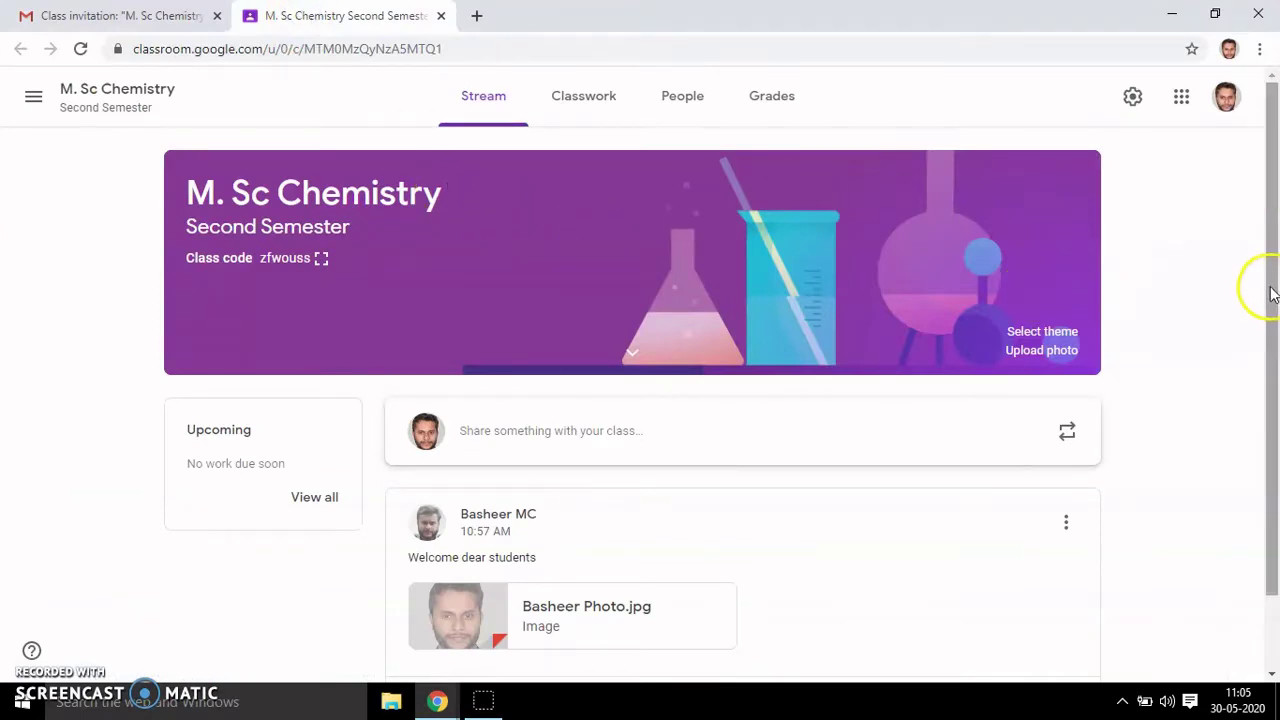
{"action": "left_click_drag", "start_coordinate": [1272, 293], "coordinate": [1272, 390]}
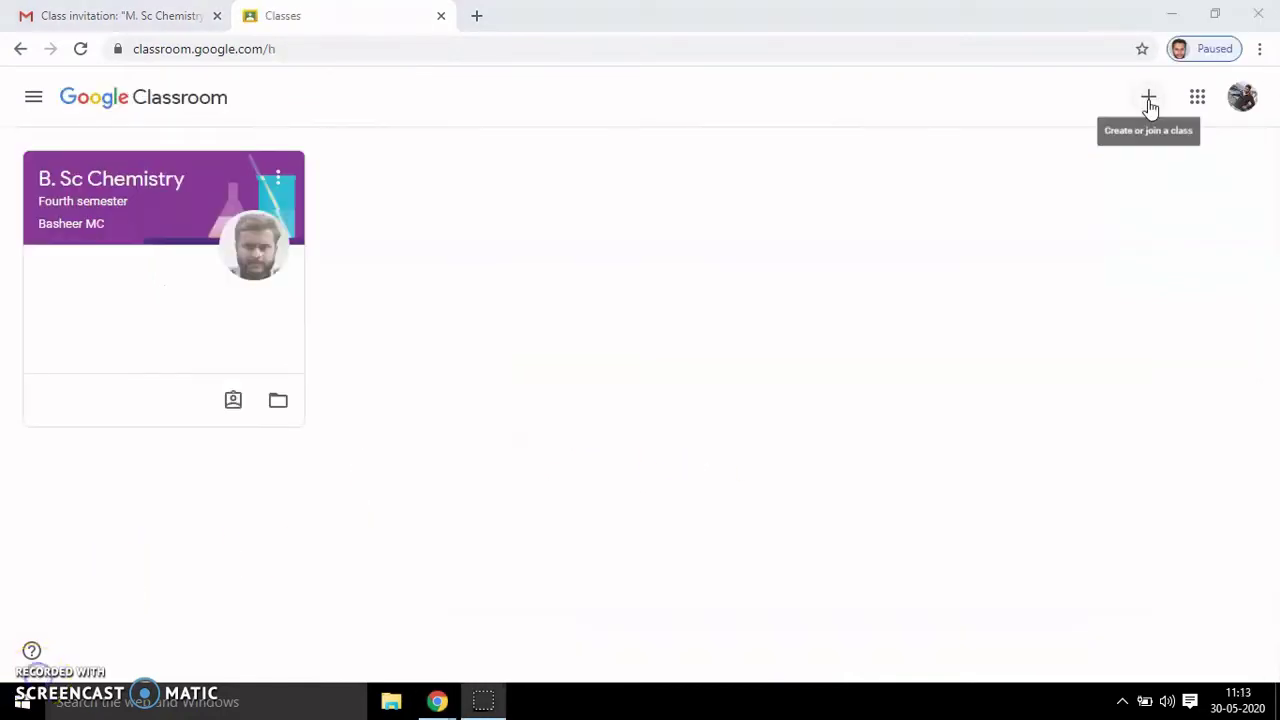
- Join the M. Sc Chemistry Second Semester class as the student using its class code
{"action": "left_click", "coordinate": [1148, 97]}
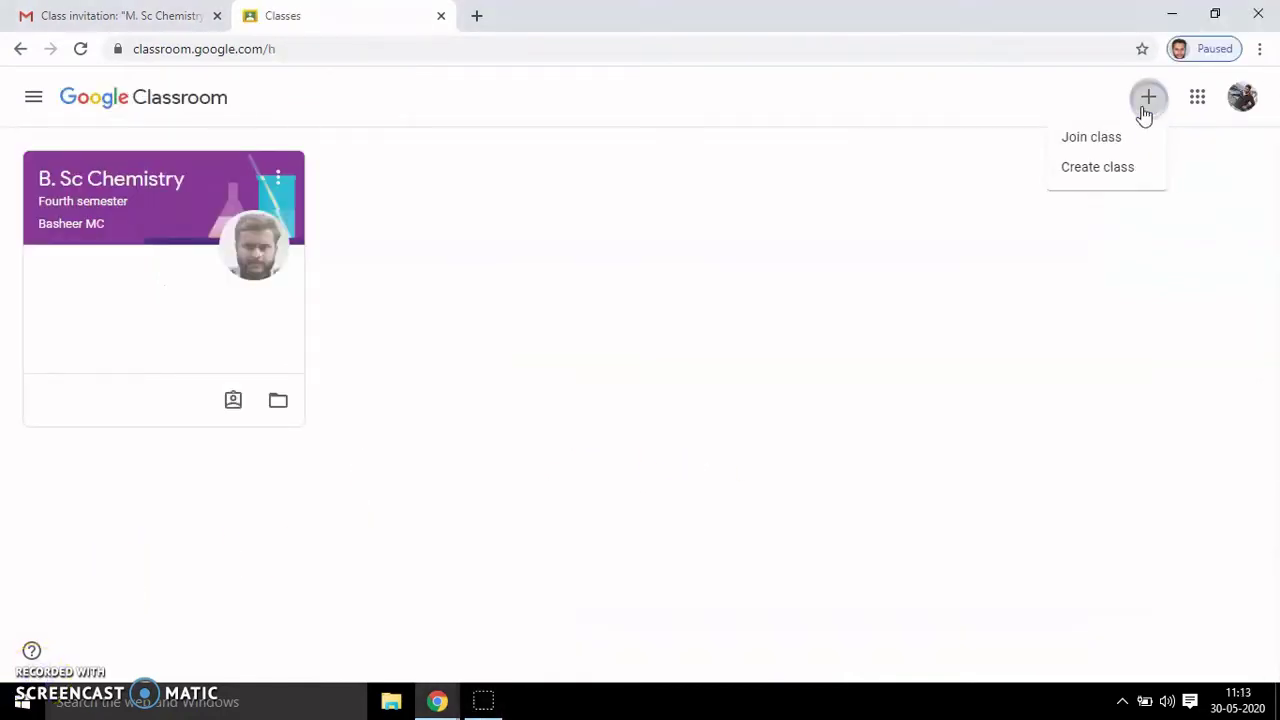
{"action": "left_click", "coordinate": [1086, 142]}
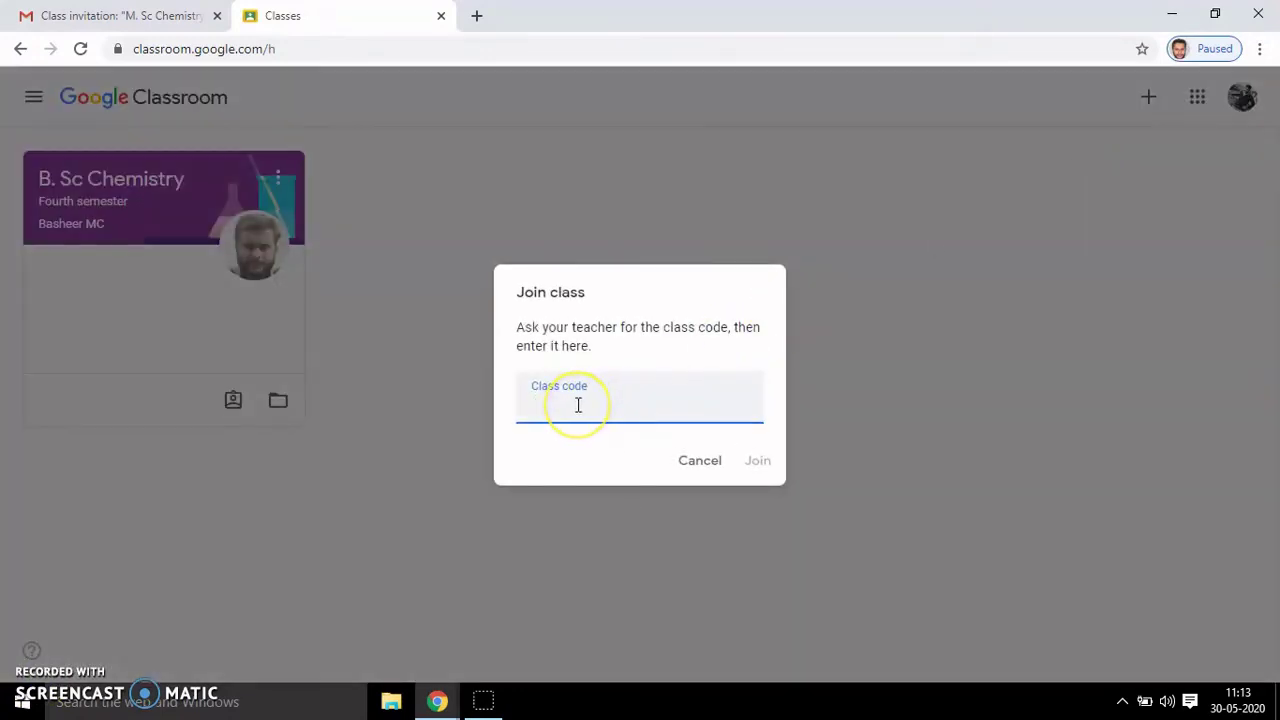
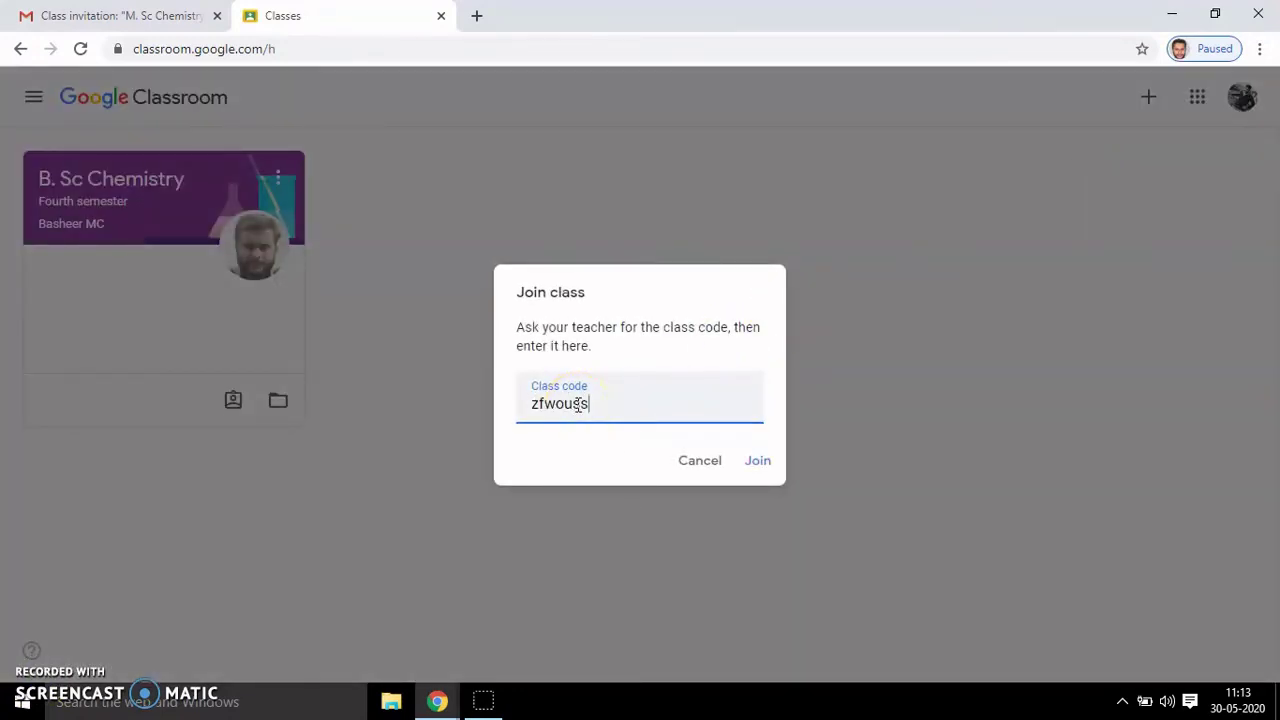
{"action": "left_click", "coordinate": [764, 464]}
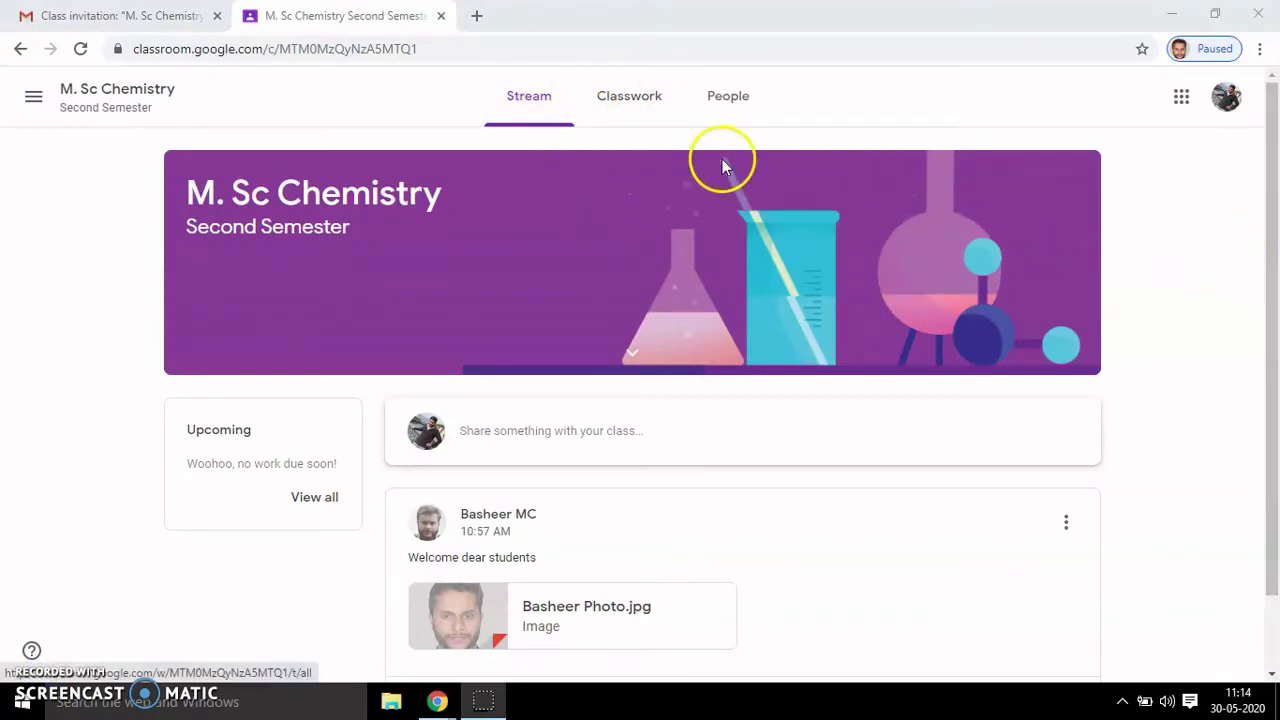
- Check the People page to confirm the joined student is listed under Students
{"action": "left_click", "coordinate": [636, 100]}
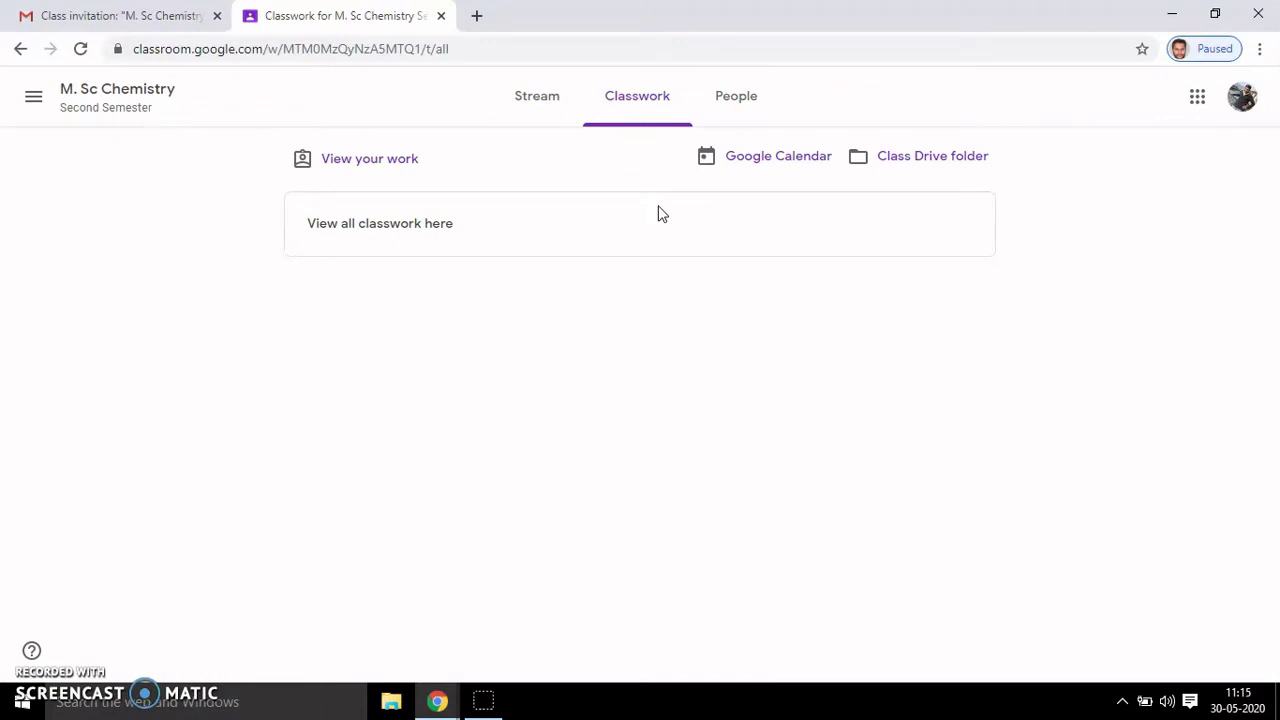
{"action": "left_click", "coordinate": [752, 104]}
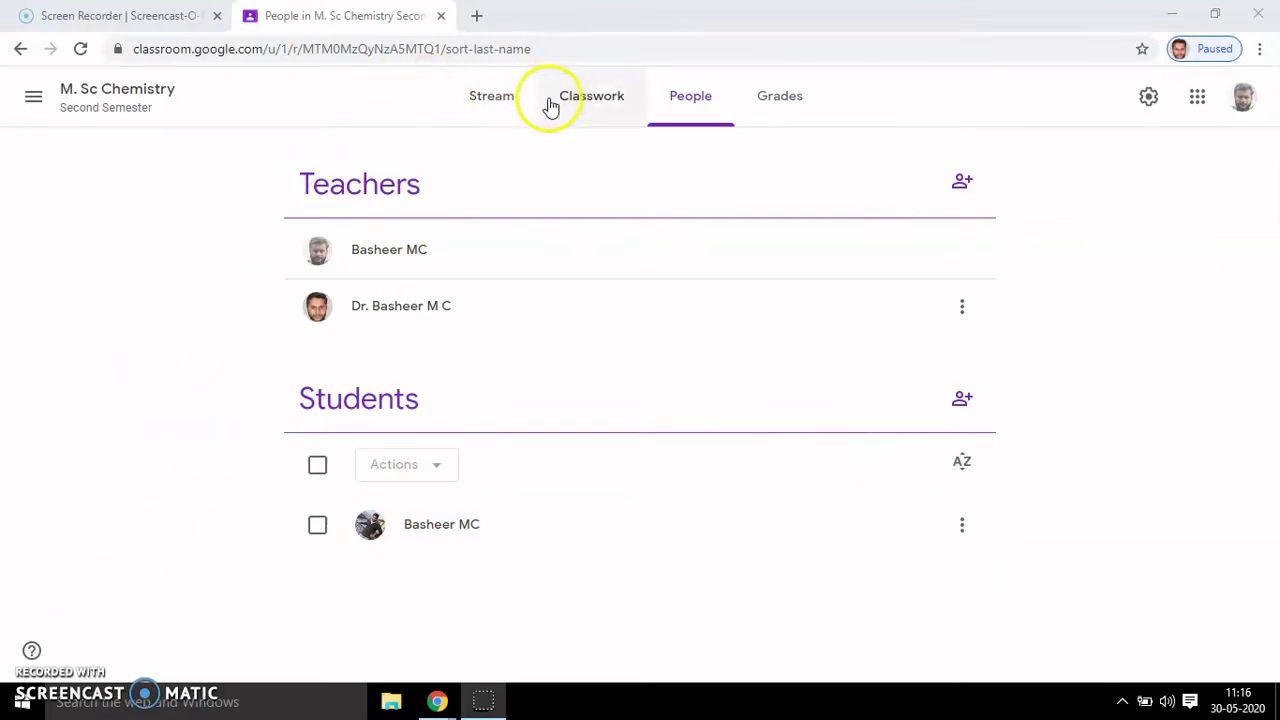
- Go back to the class Stream, then move to the Classwork page
{"action": "left_click", "coordinate": [495, 103]}
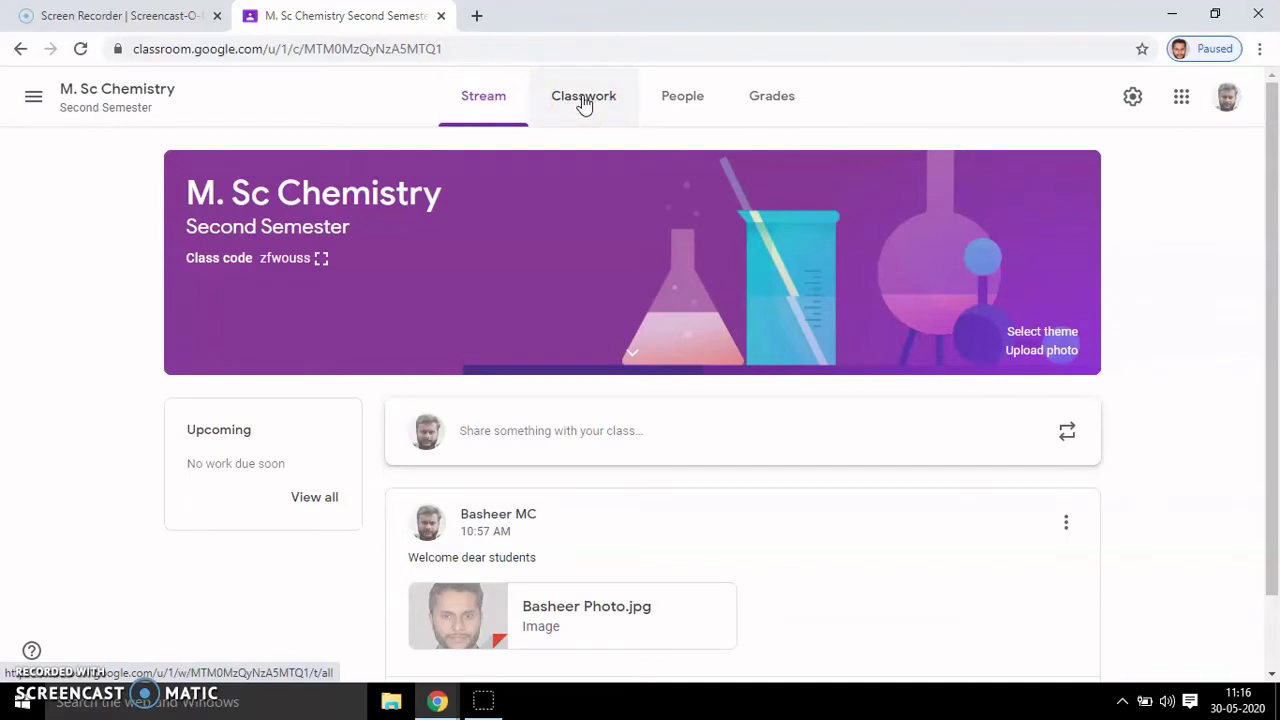
{"action": "left_click", "coordinate": [585, 105]}
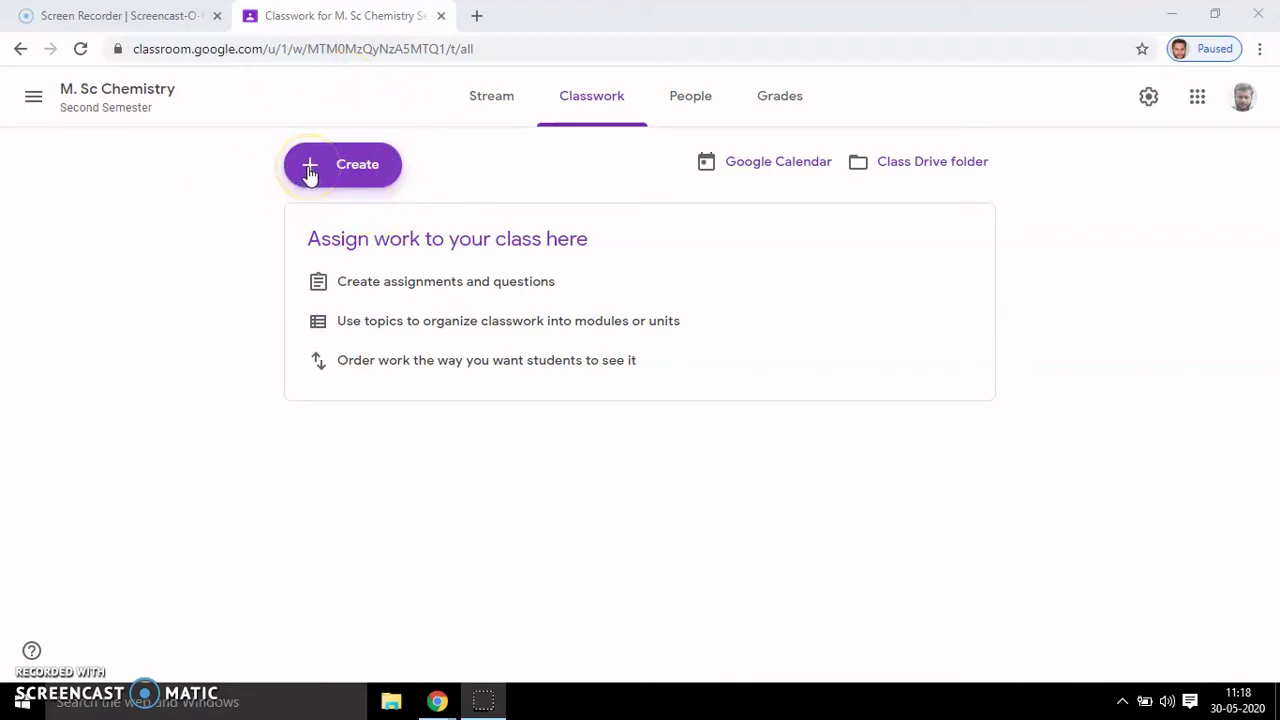
- Start a new classwork topic from the Create menu on the Classwork page
{"action": "left_click", "coordinate": [310, 172]}
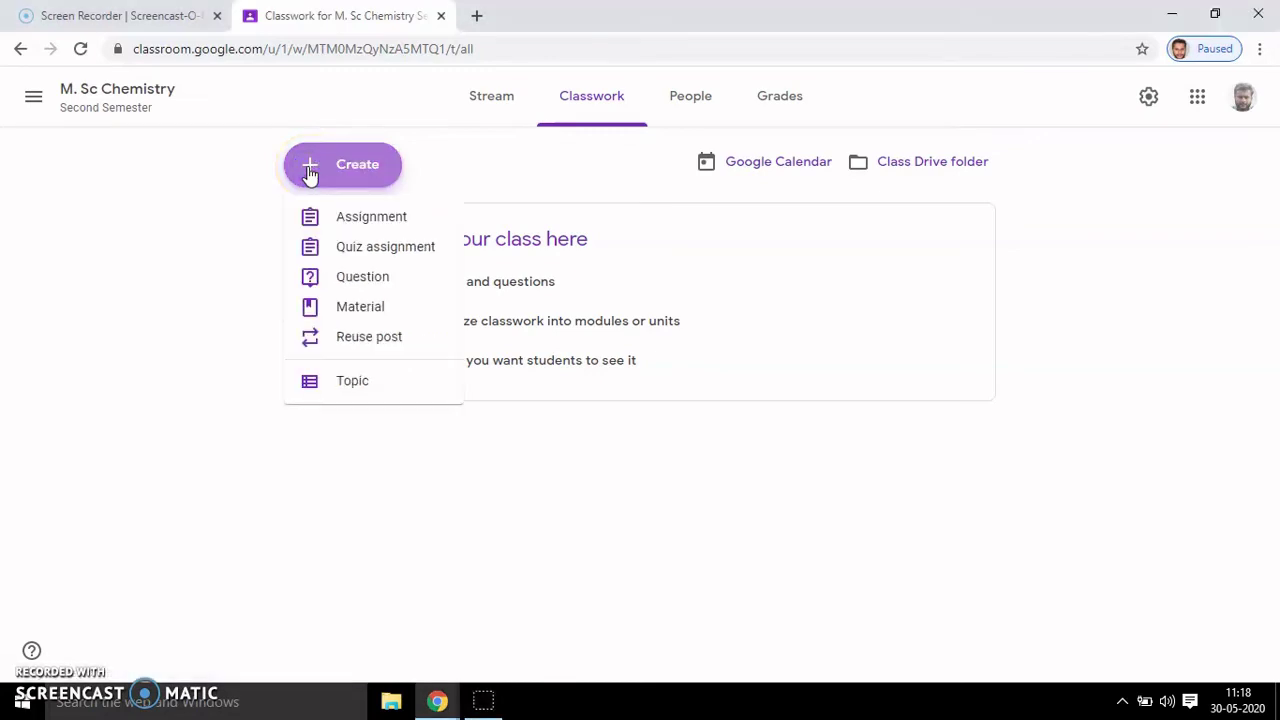
{"action": "left_click", "coordinate": [338, 219]}
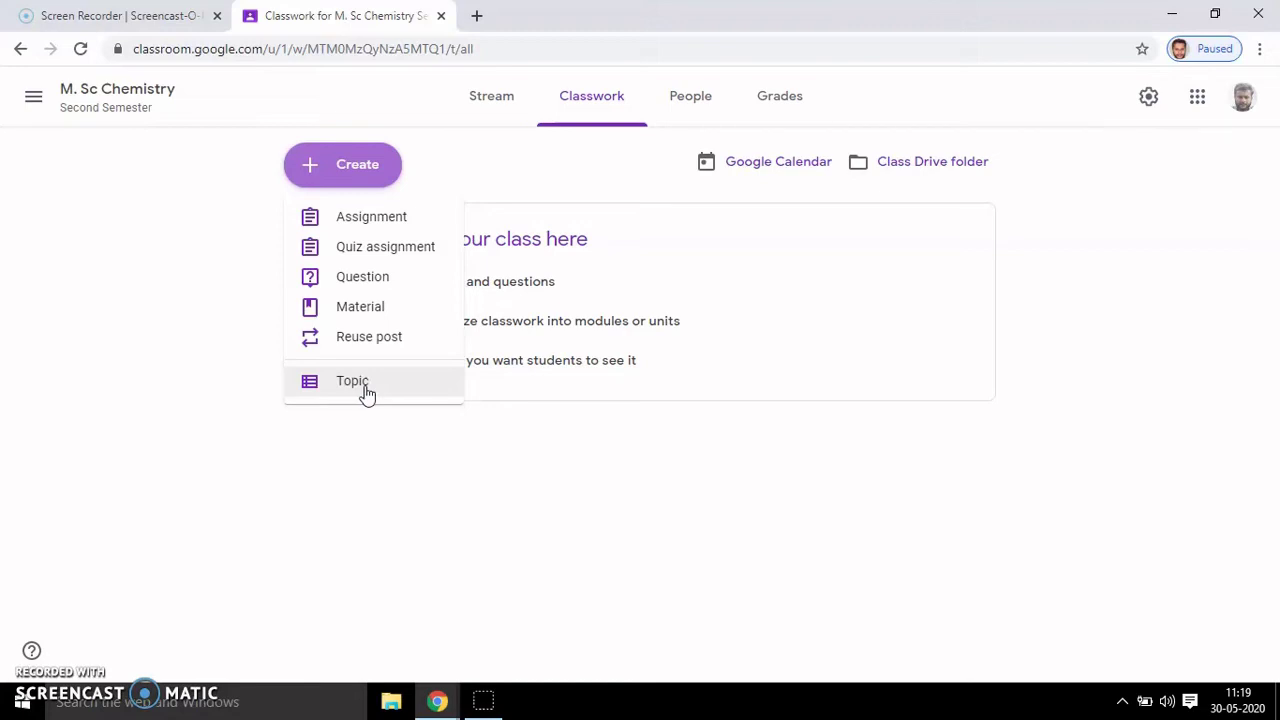
{"action": "left_click", "coordinate": [367, 393]}
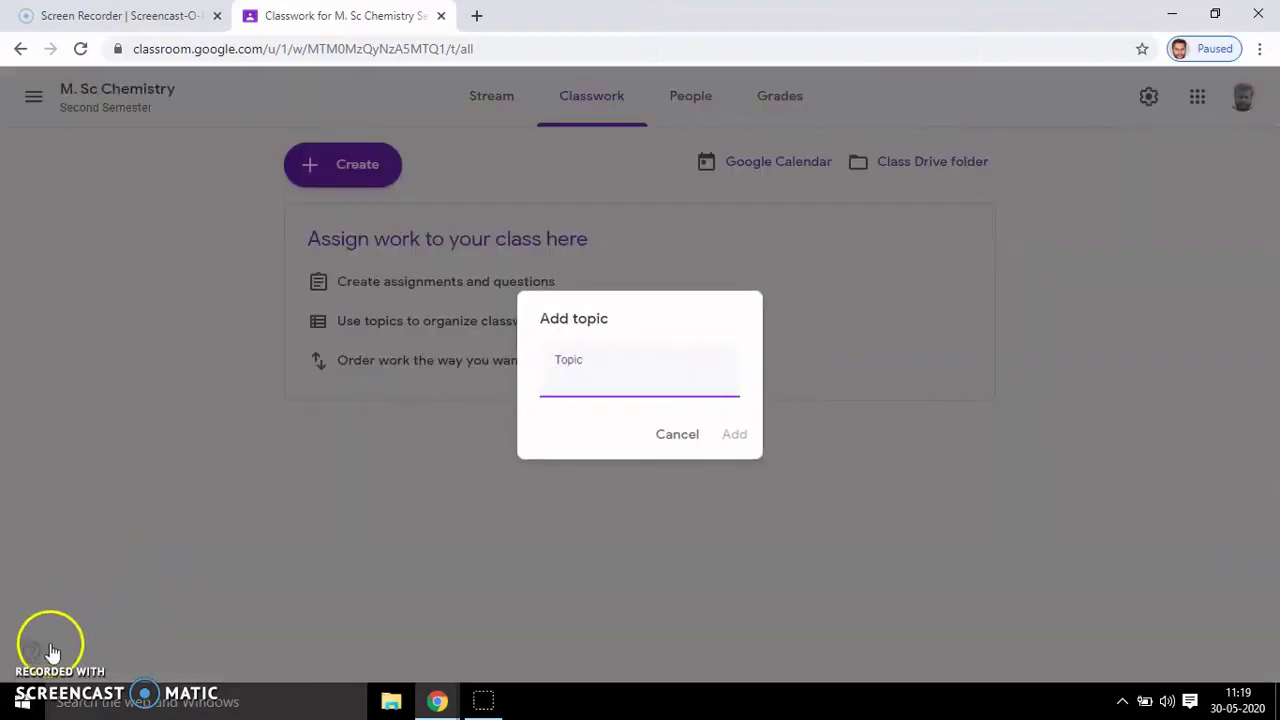
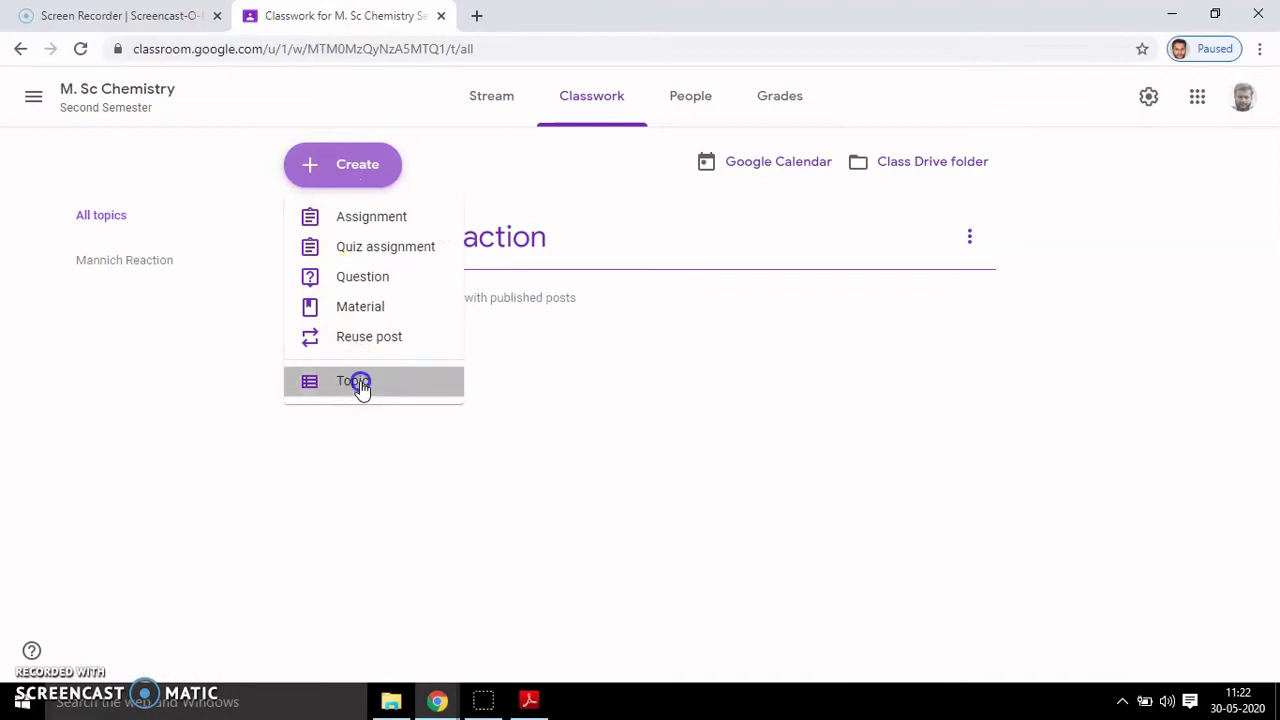
- Add the Aldol Condensation topic and open its topic page, which has no lessons yet
{"action": "type", "text": "Aldol Condensation"}
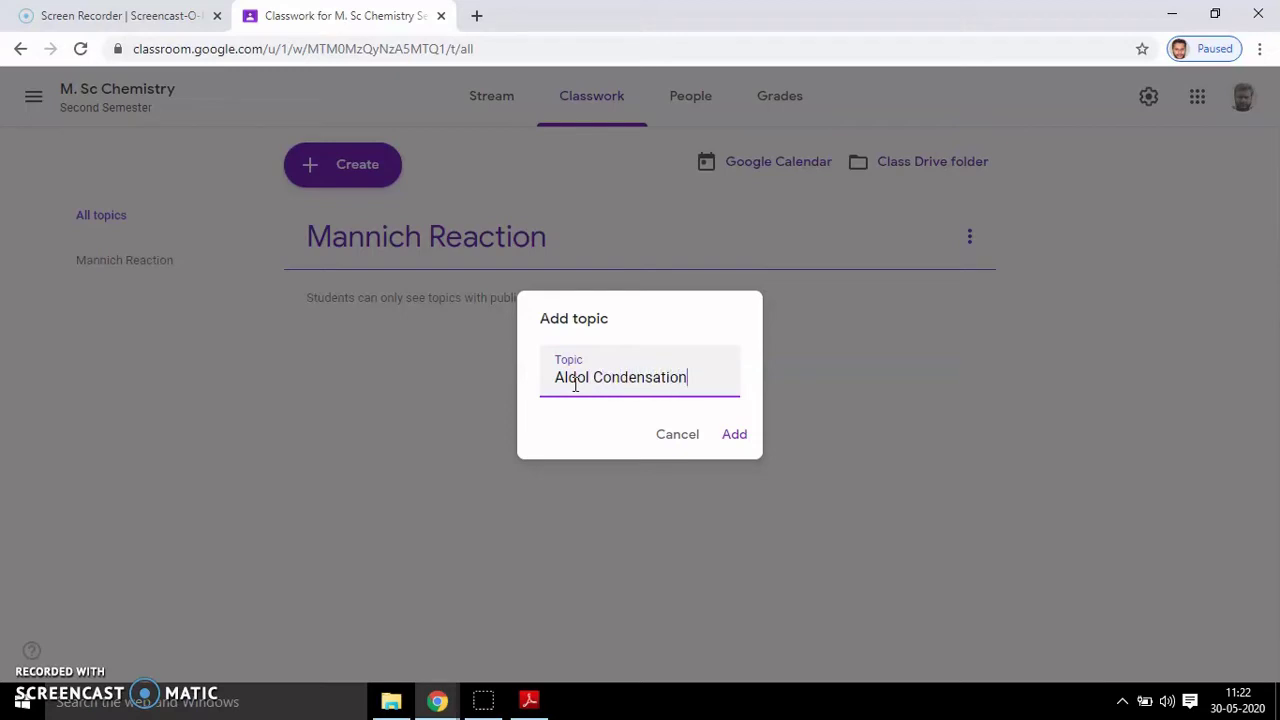
{"action": "left_click", "coordinate": [736, 436]}
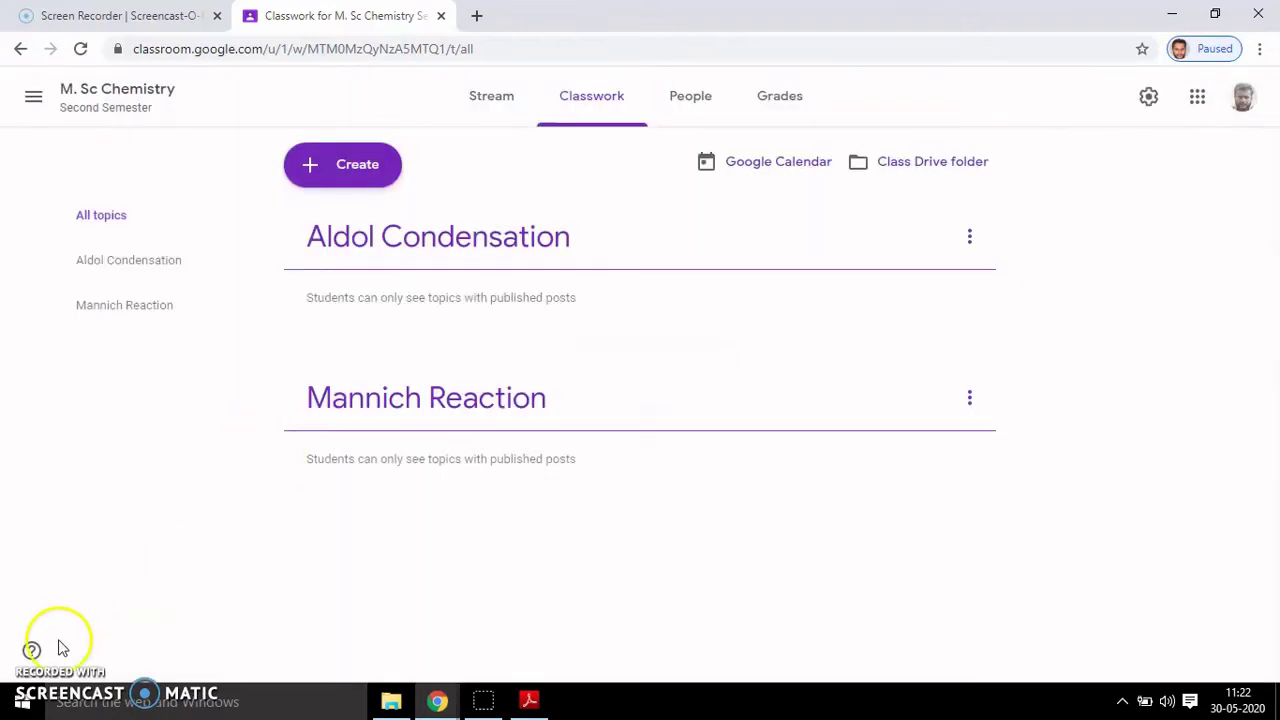
{"action": "left_click", "coordinate": [103, 228]}
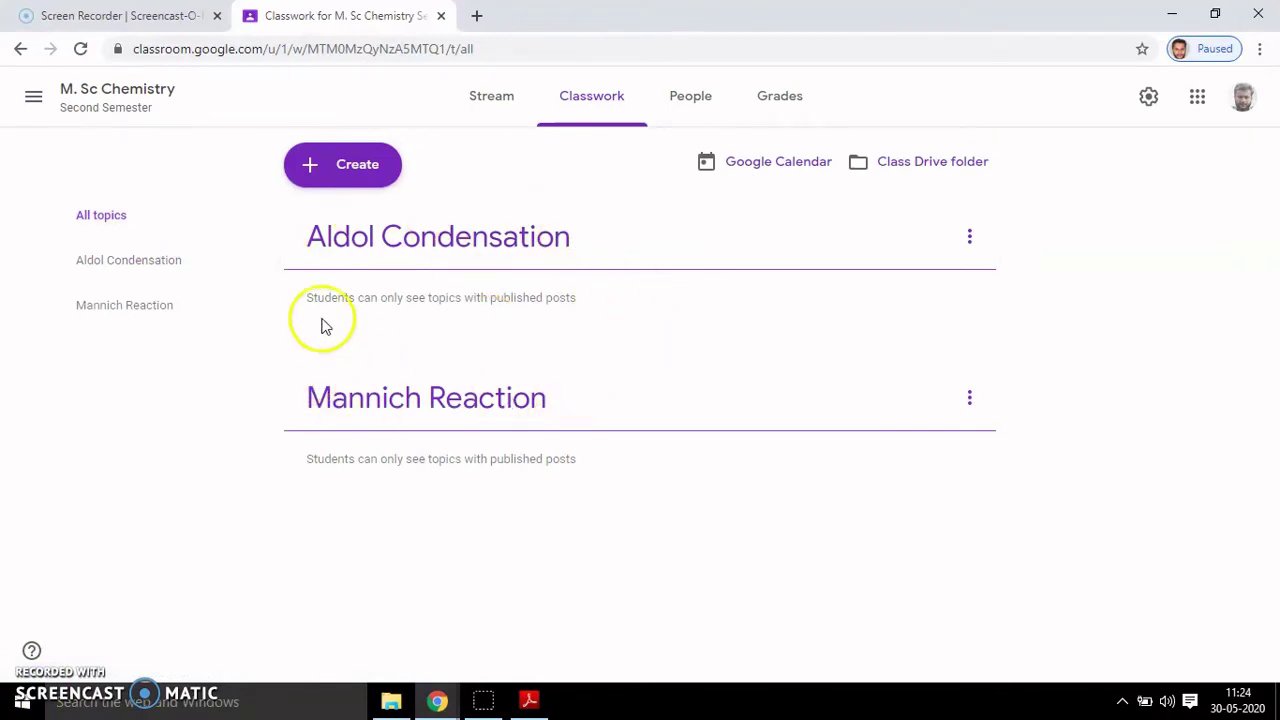
{"action": "left_click", "coordinate": [153, 260]}
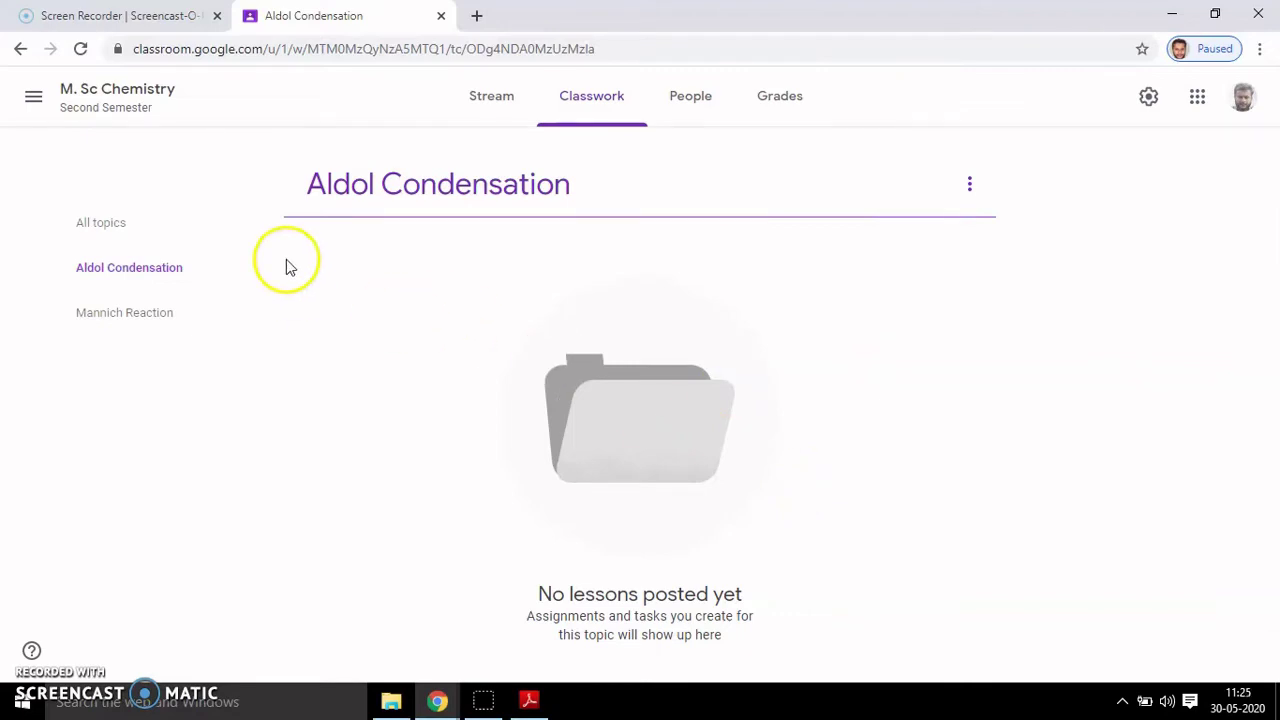
- From All topics, start a new Material and type the title 'Aldol condensation'
{"action": "left_click", "coordinate": [127, 238]}
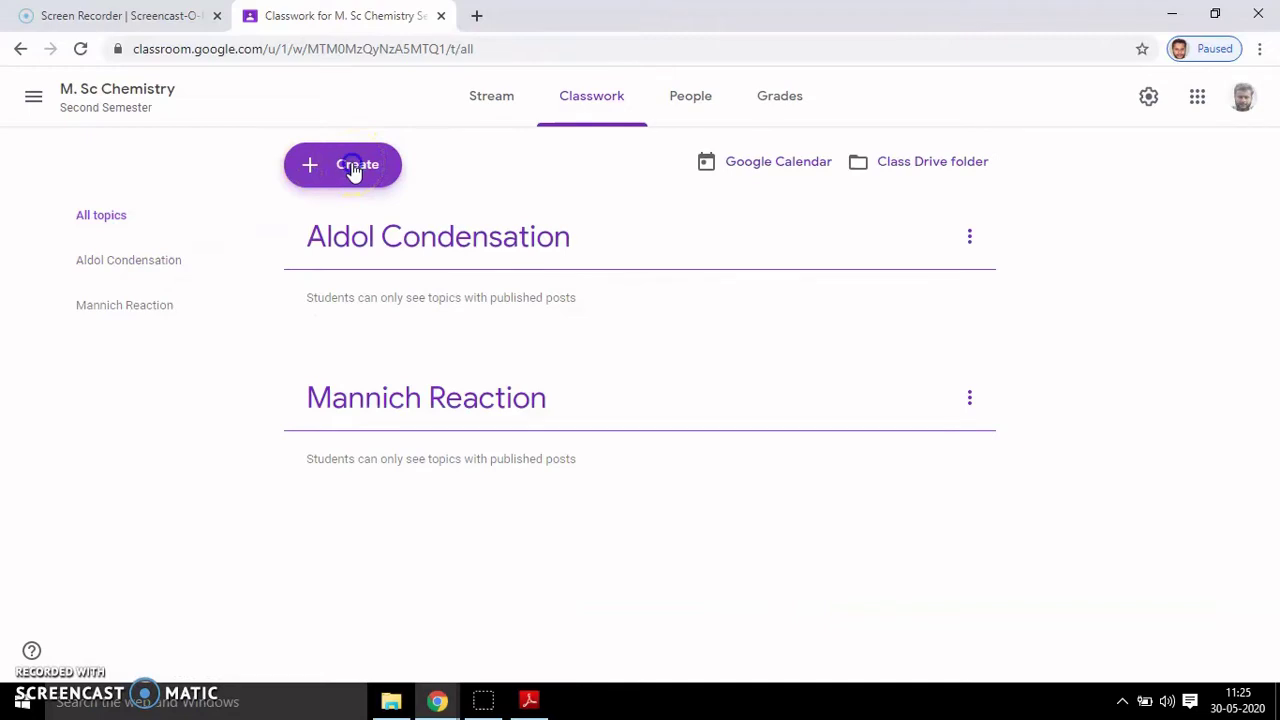
{"action": "left_click", "coordinate": [353, 170]}
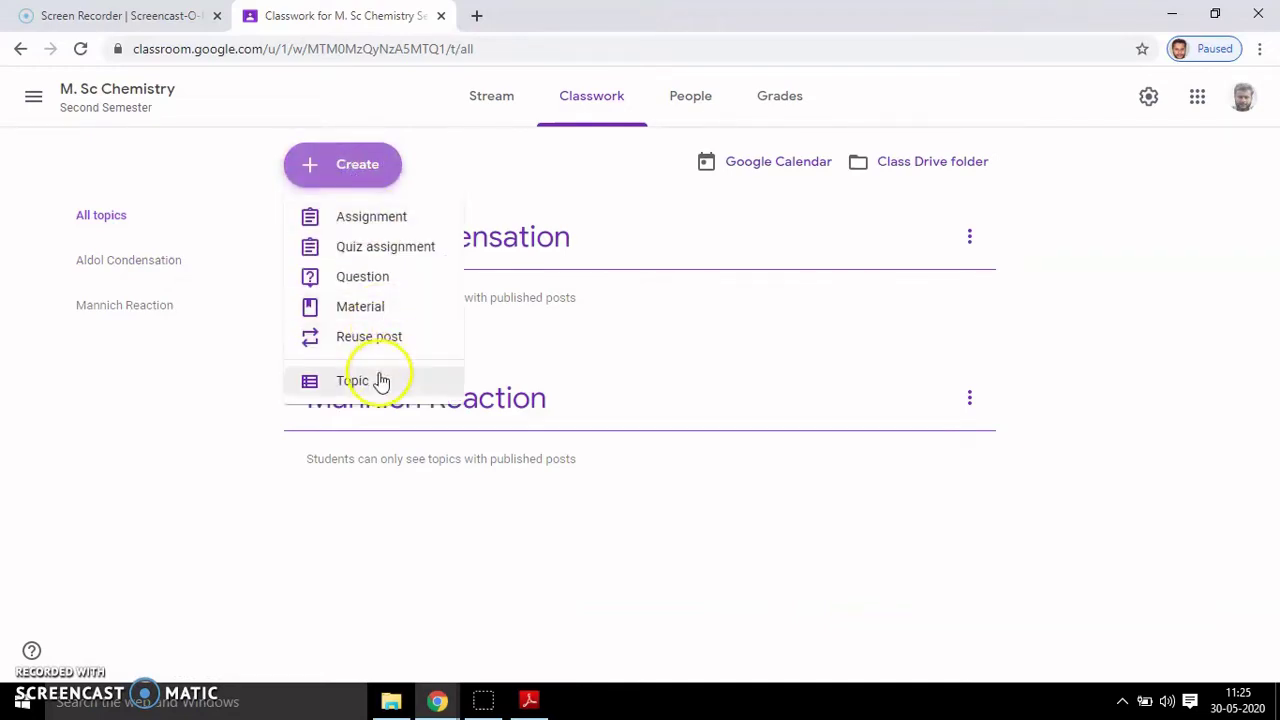
{"action": "left_click", "coordinate": [375, 314]}
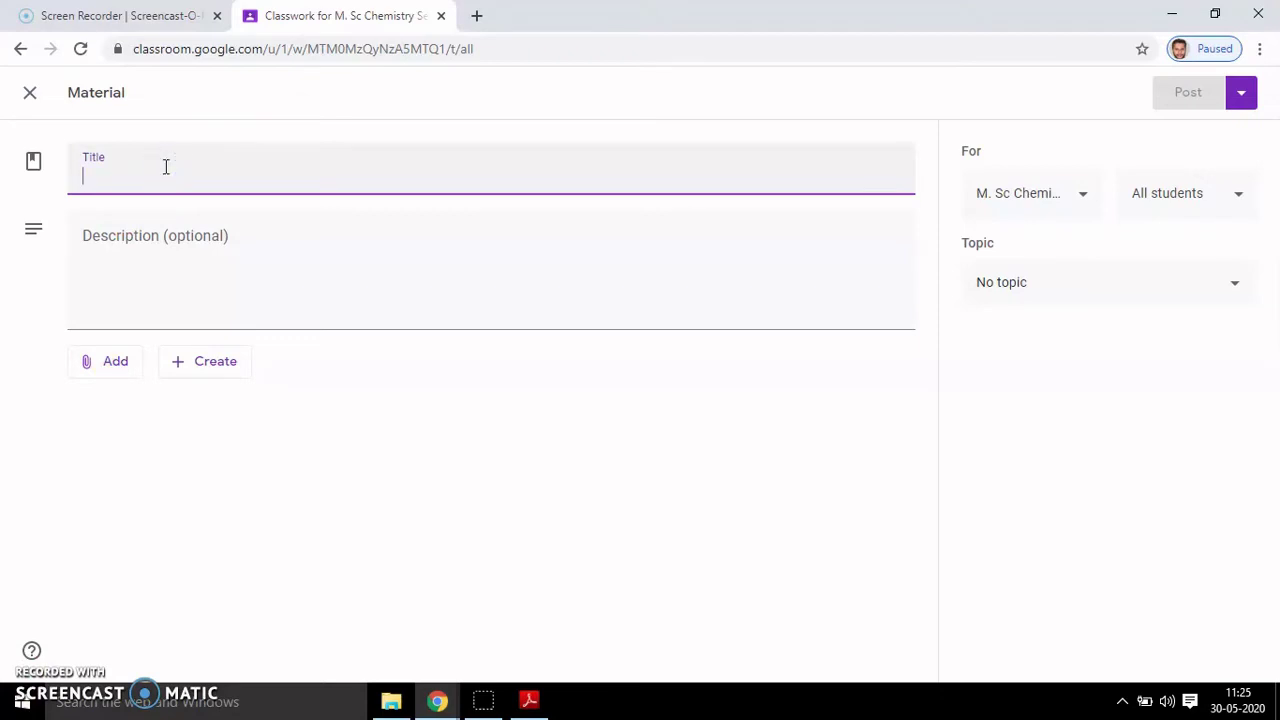
{"action": "type", "text": "A"}
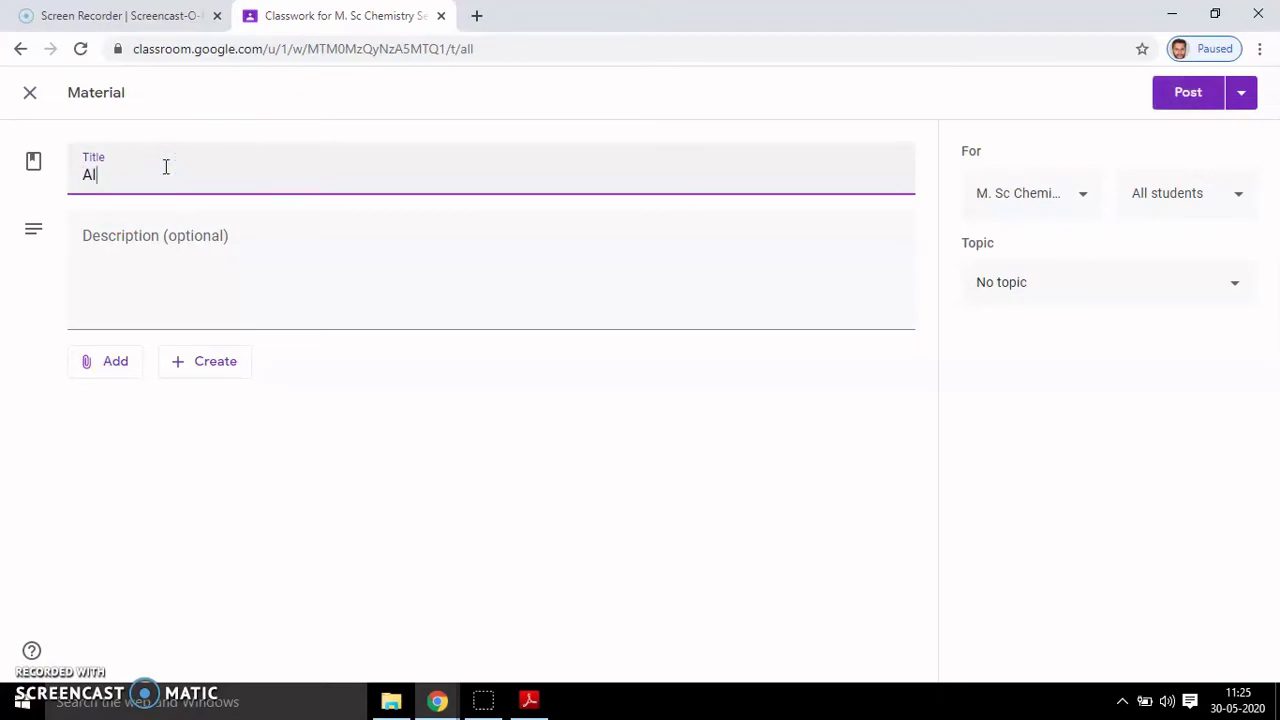
{"action": "type", "text": "ldol condensation"}
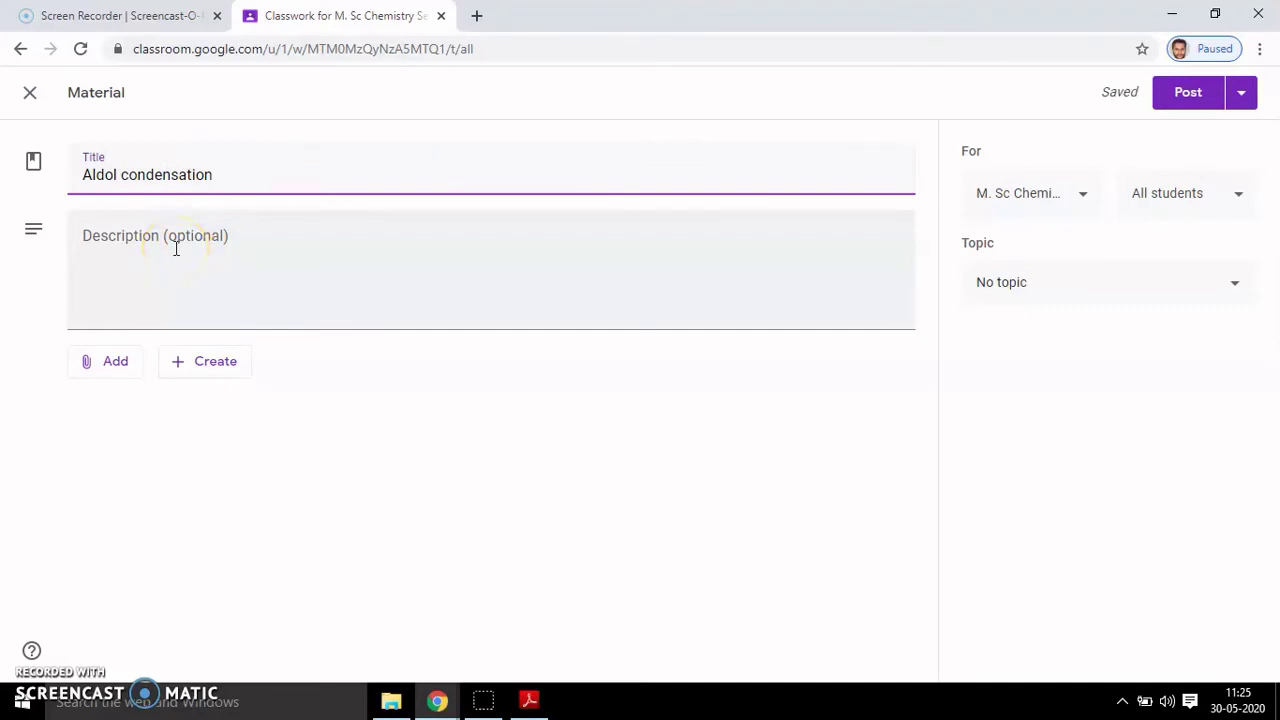
- Describe the material as a reaction of carbonyl compounds, attach the PDF, and bring up YouTube insertion
{"action": "left_click", "coordinate": [175, 248]}
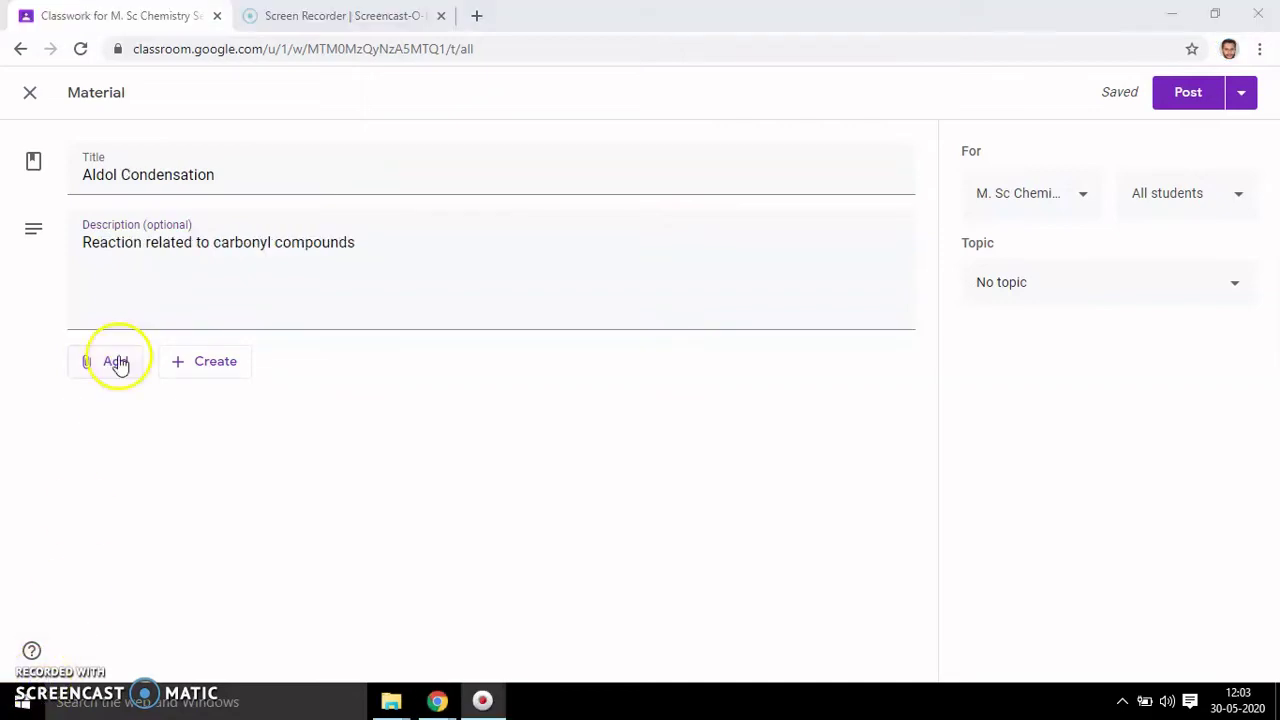
{"action": "left_click", "coordinate": [116, 361]}
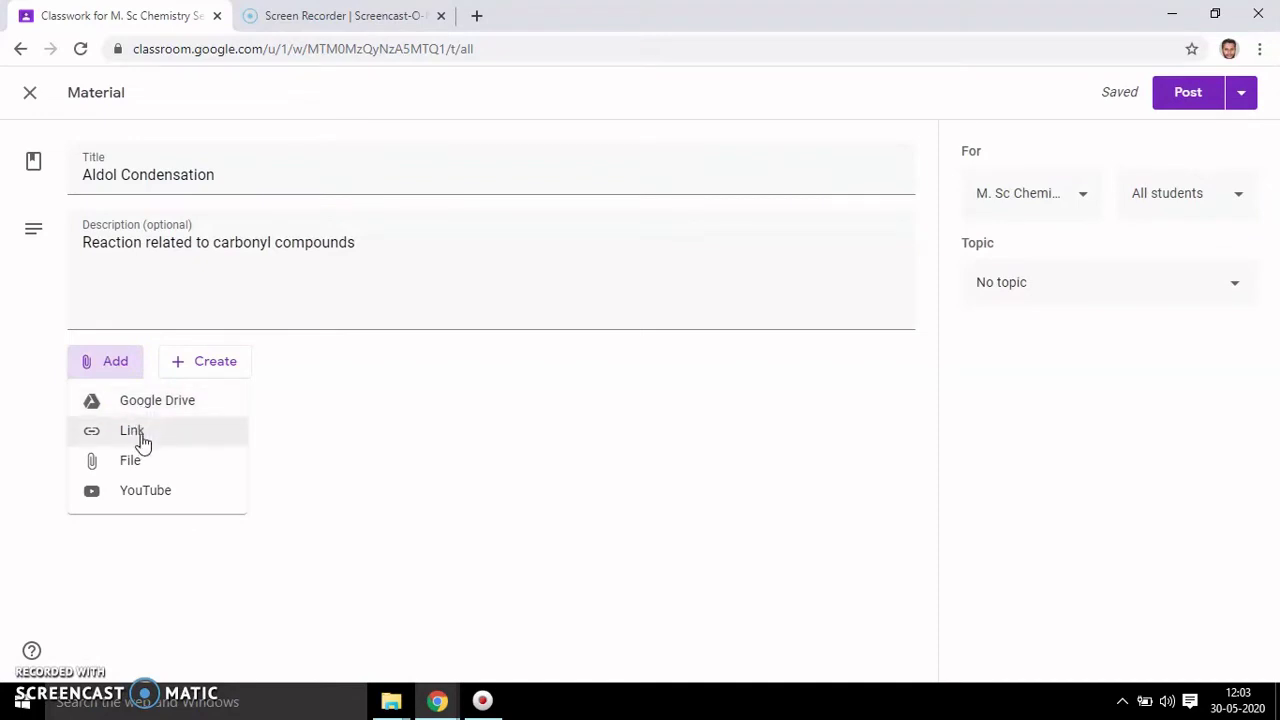
{"action": "left_click", "coordinate": [144, 462]}
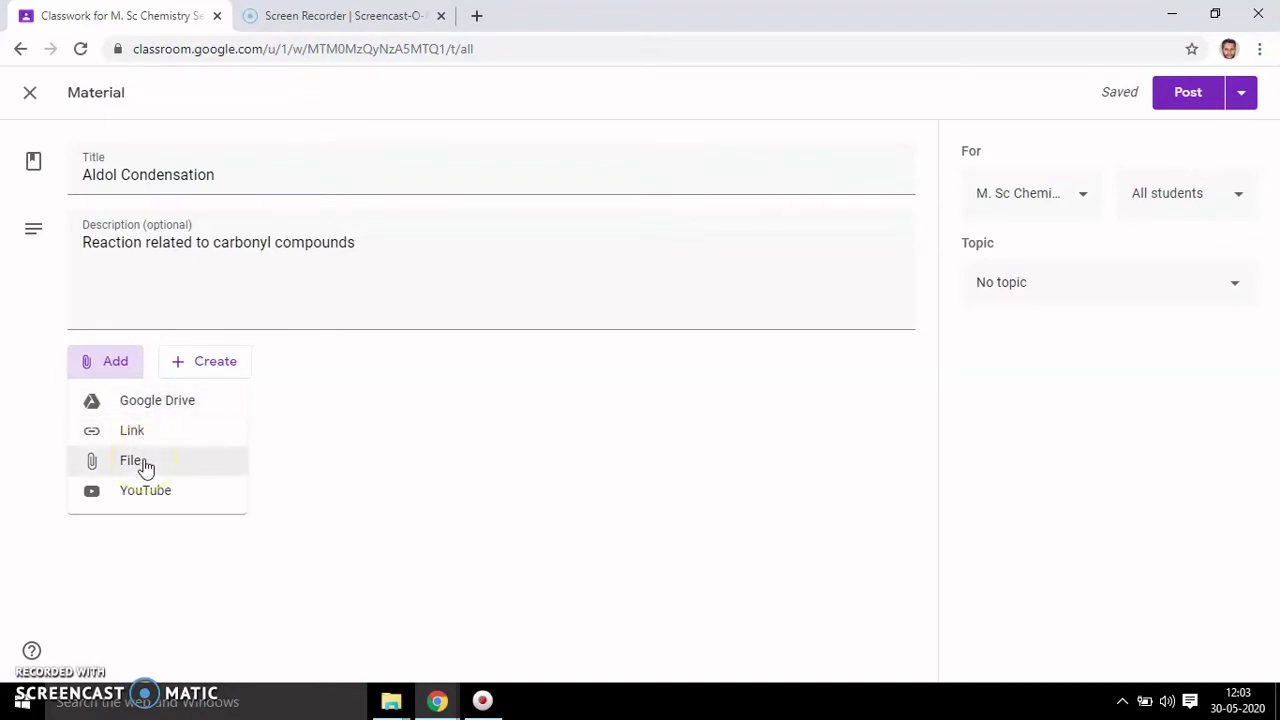
{"action": "left_click", "coordinate": [156, 496]}
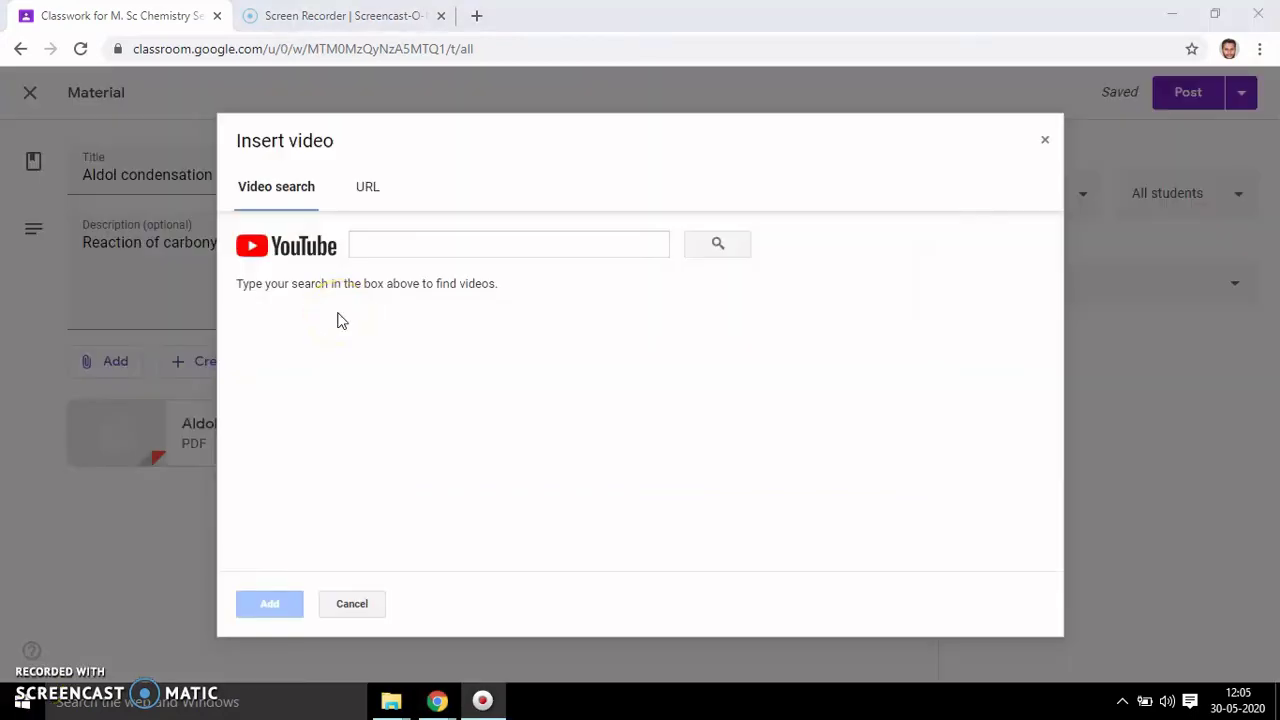
- Paste the link and add the 12-minute video 'Aldol Condensation, Reactions of Carbonyl Compounds LS - 01'
{"action": "left_click", "coordinate": [372, 242]}
{"action": "left_click", "coordinate": [367, 188]}
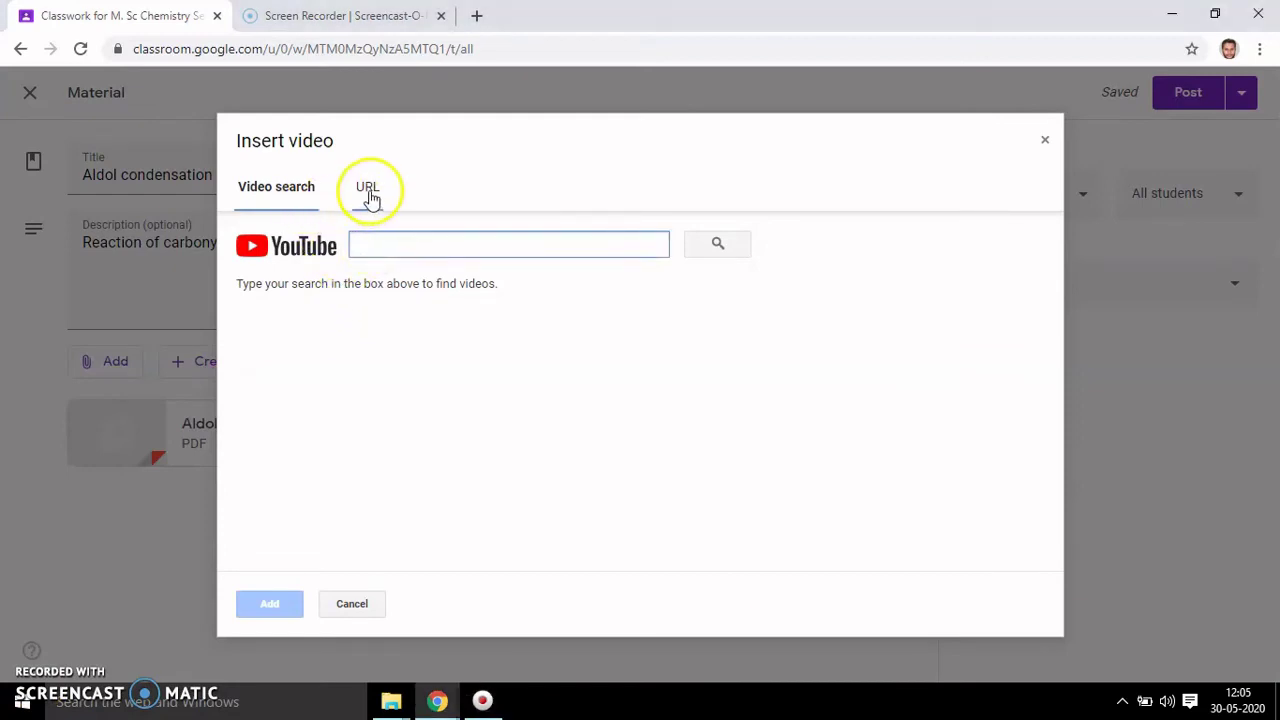
{"action": "left_click", "coordinate": [402, 236]}
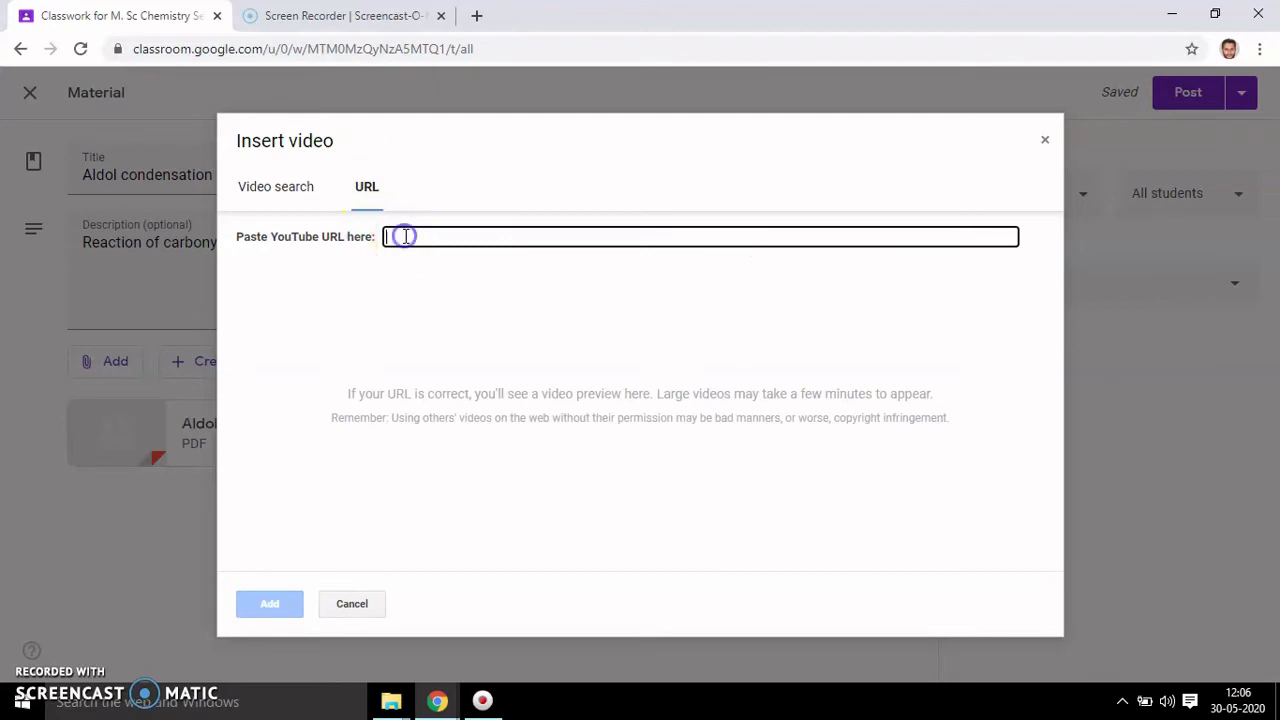
{"action": "type", "text": "https://www.youtube.com/watch?v=H9Y1___iwGk"}
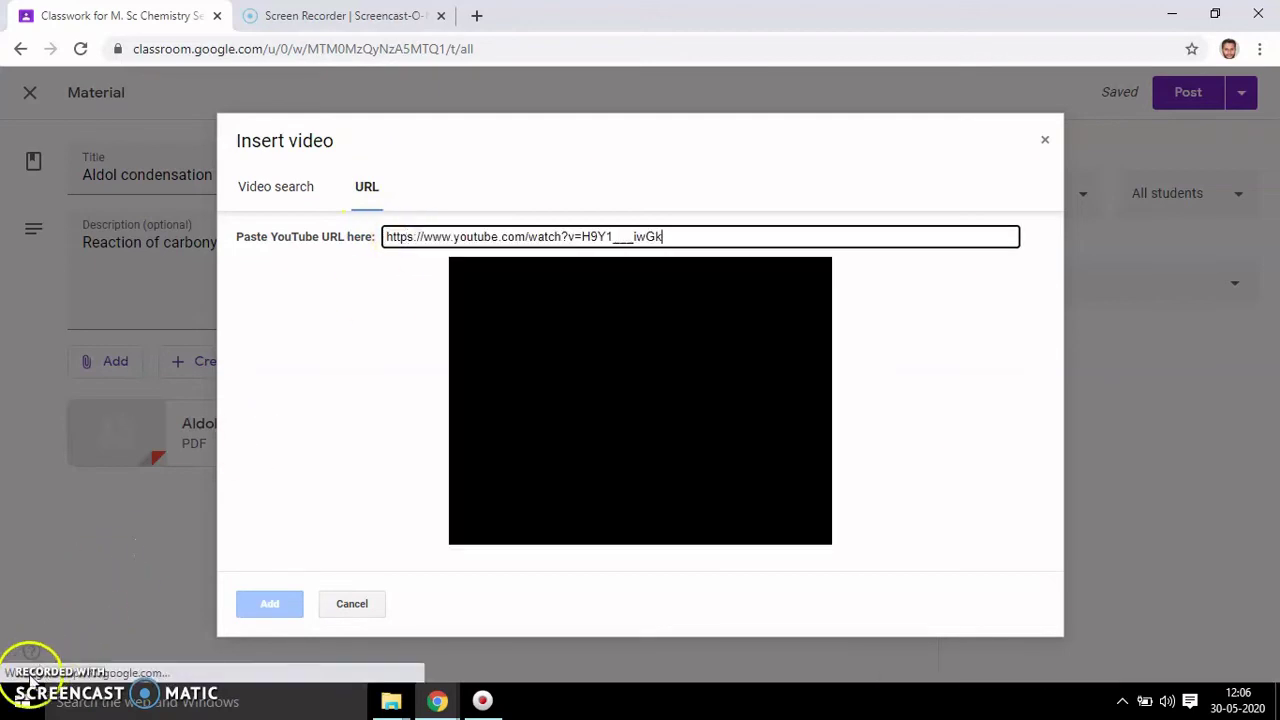
{"action": "left_click", "coordinate": [509, 367]}
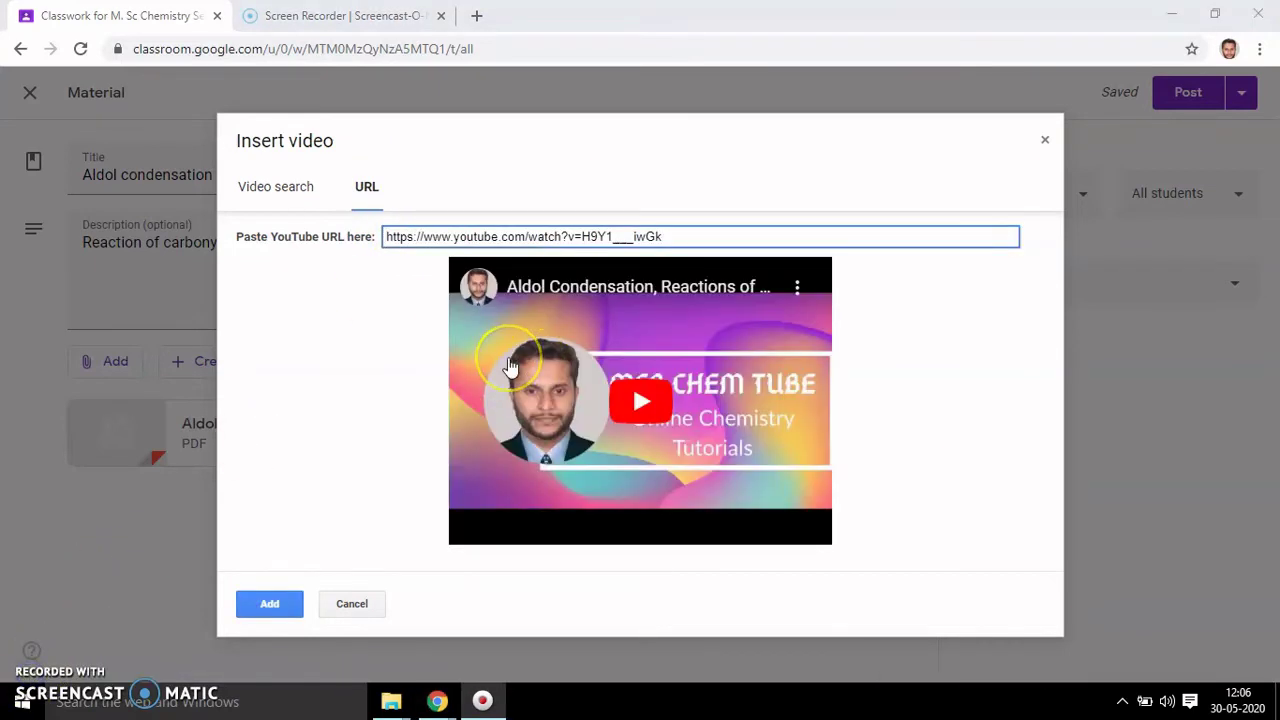
{"action": "left_click", "coordinate": [471, 509]}
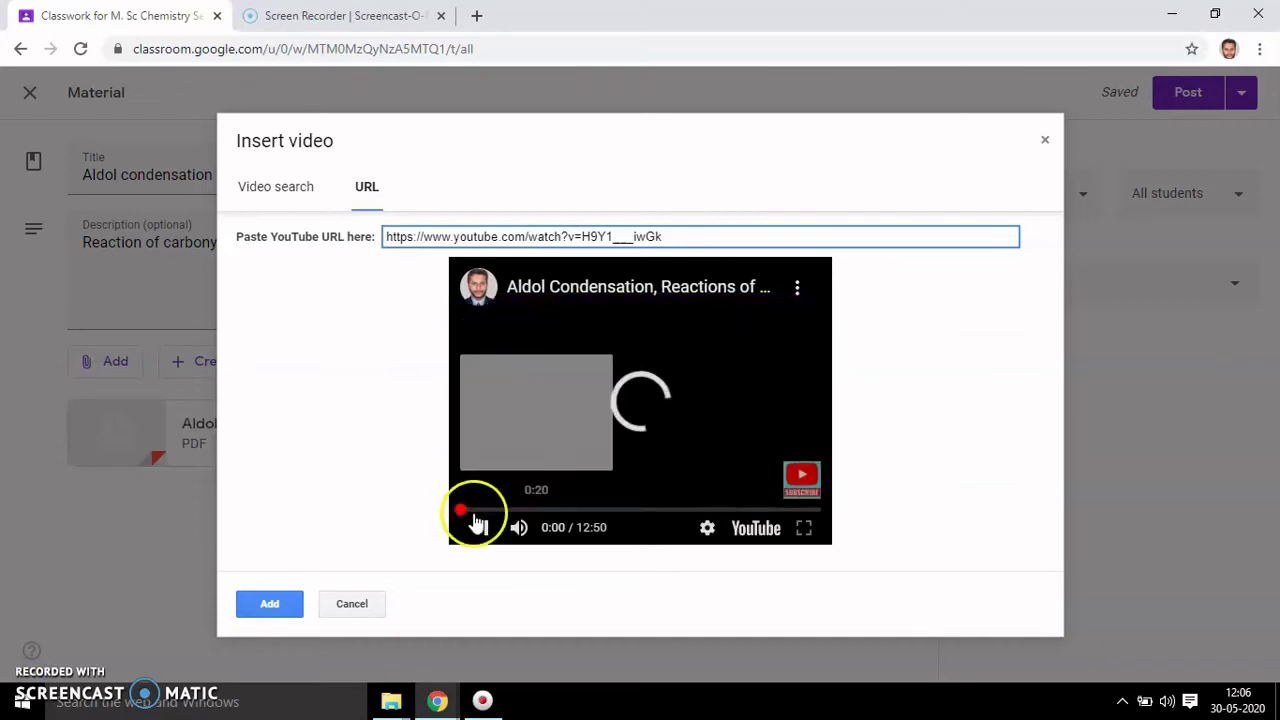
{"action": "left_click", "coordinate": [485, 530]}
{"action": "left_click", "coordinate": [286, 603]}
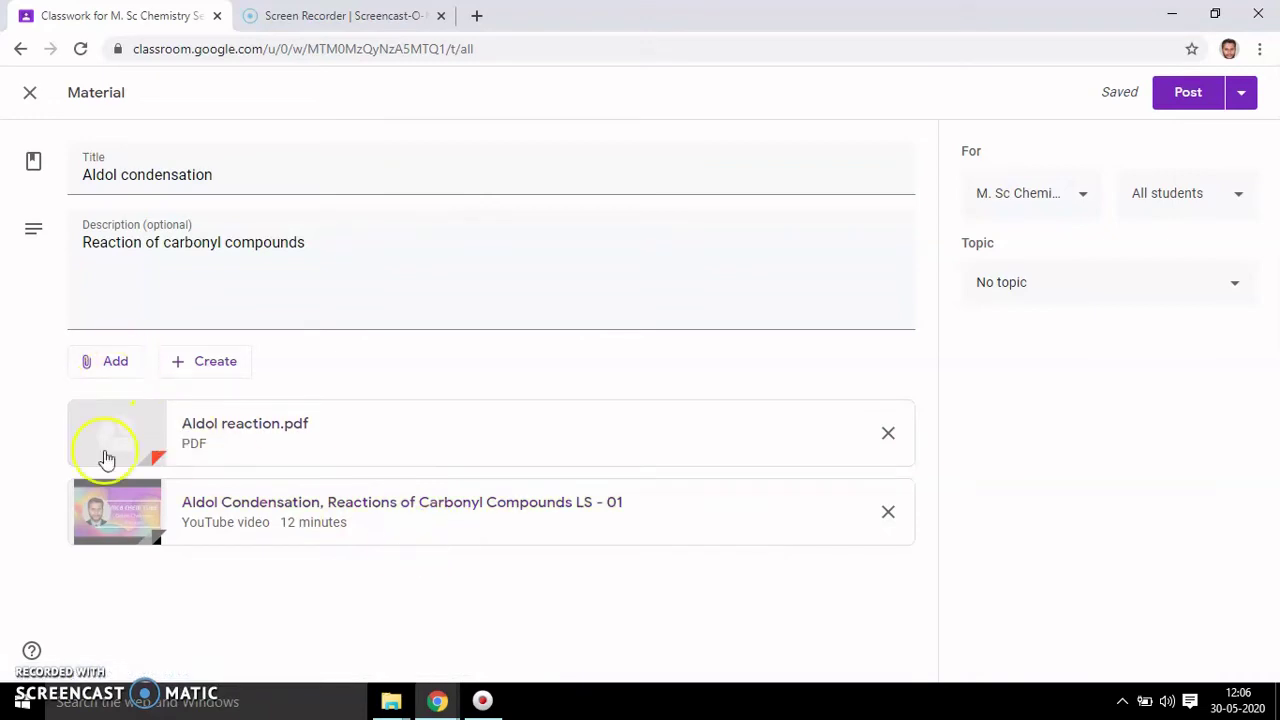
- Review the posting options and student list, leaving both unchanged
{"action": "left_click", "coordinate": [1244, 102]}
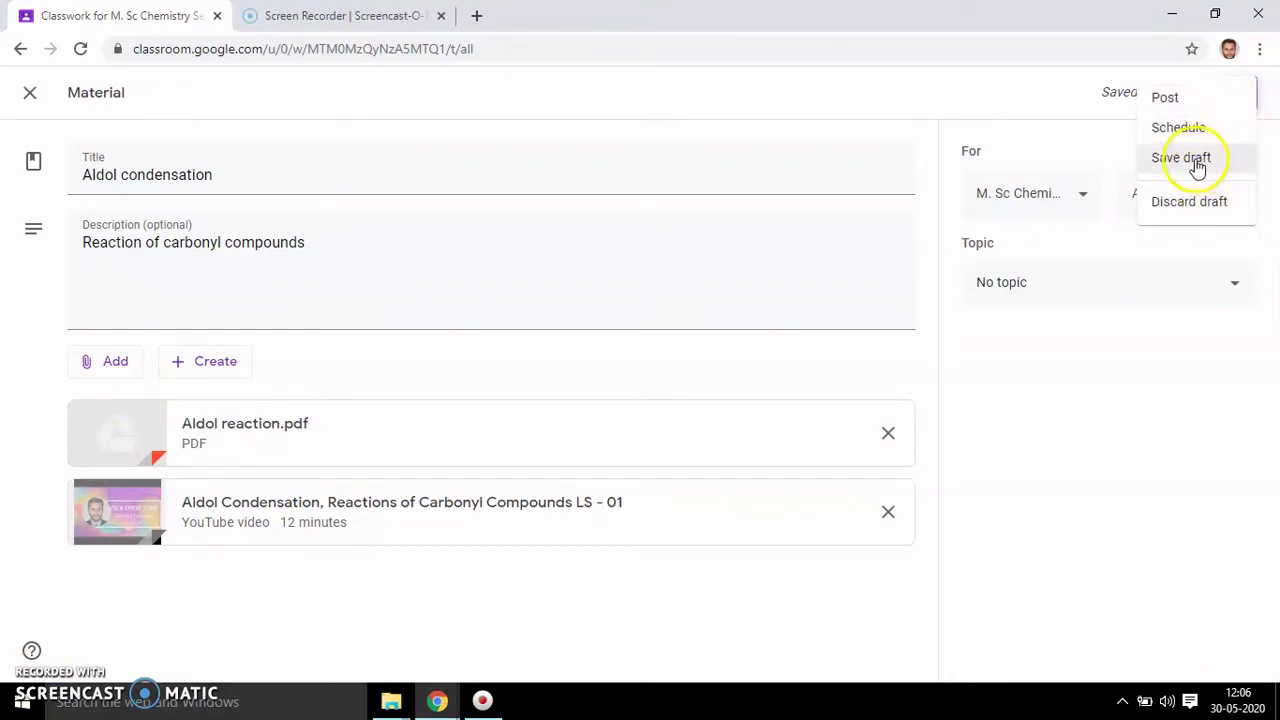
{"action": "left_click", "coordinate": [1086, 127]}
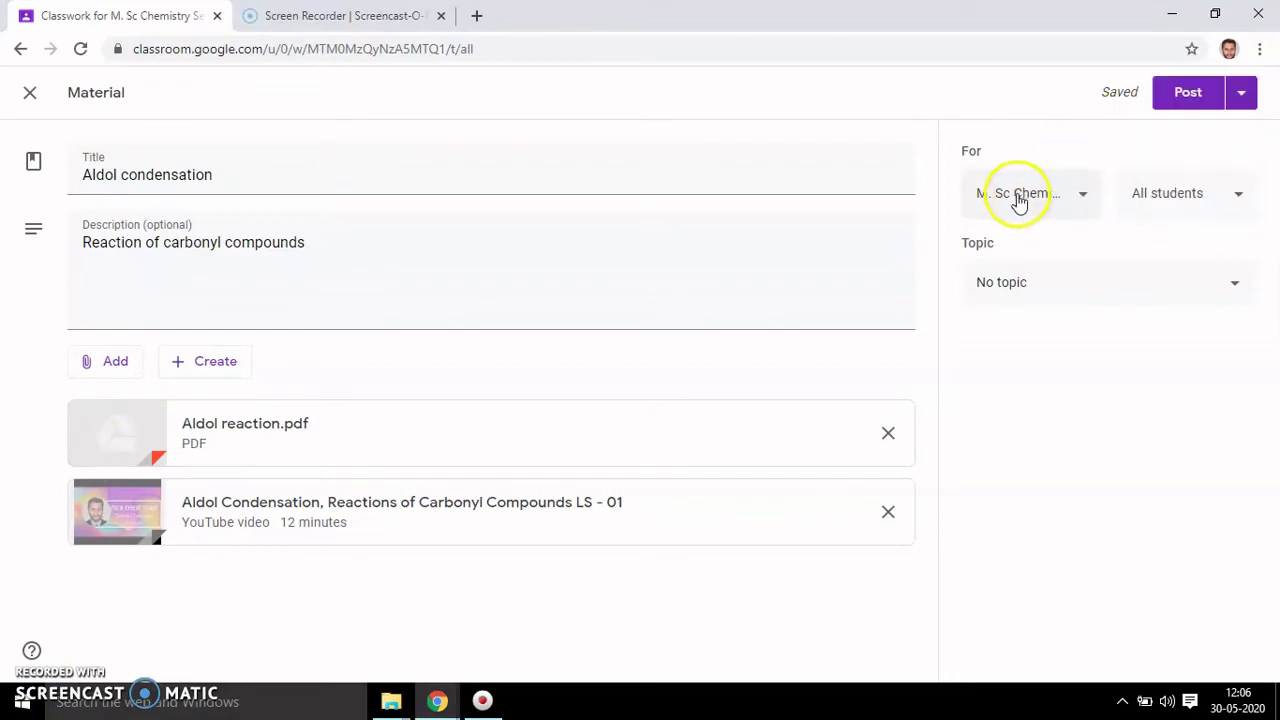
{"action": "left_click", "coordinate": [1240, 200]}
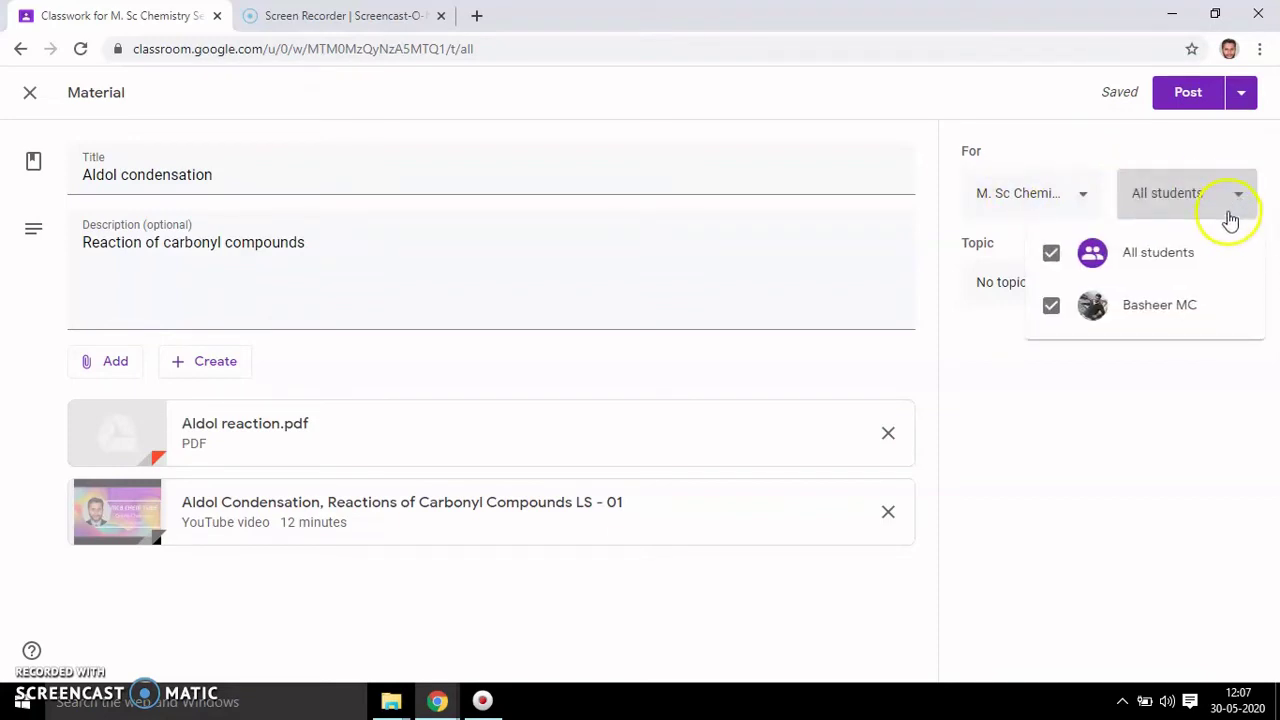
{"action": "left_click", "coordinate": [1132, 156]}
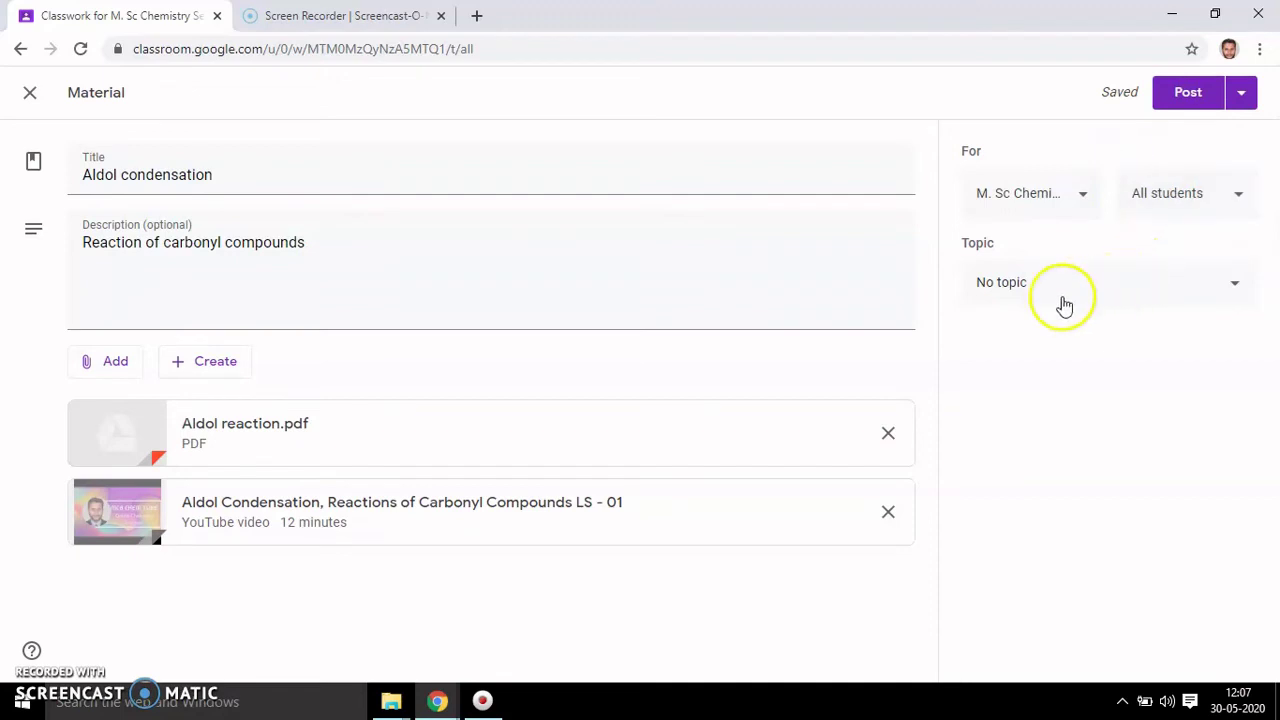
- File the material under Aldol Condensation, post it, and expand the post to preview it
{"action": "left_click", "coordinate": [1234, 292]}
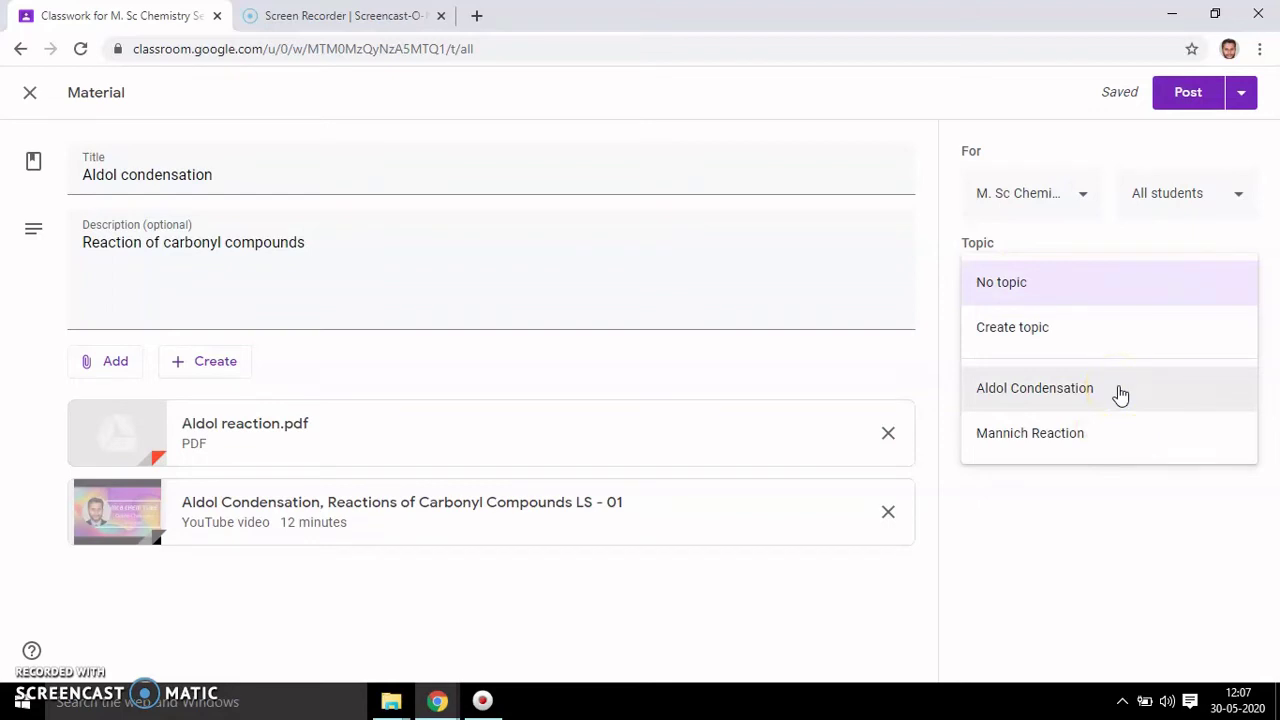
{"action": "left_click", "coordinate": [1119, 392]}
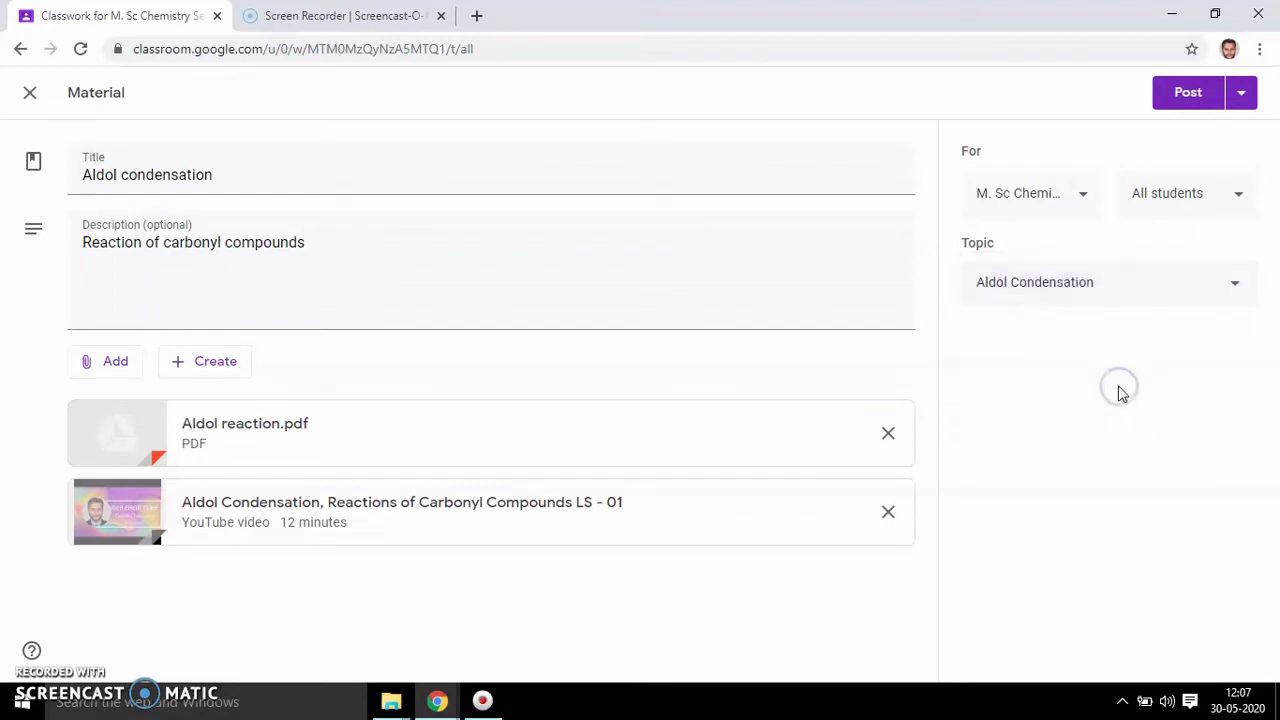
{"action": "left_click", "coordinate": [1186, 98]}
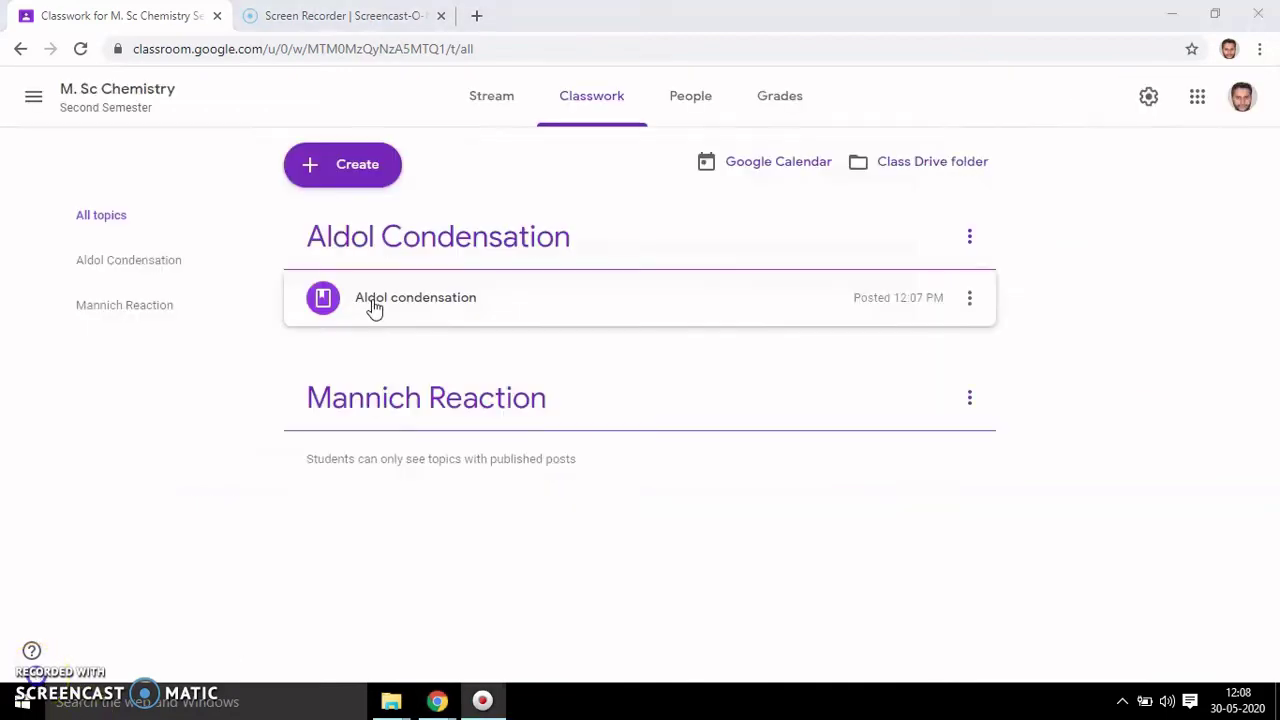
{"action": "left_click", "coordinate": [371, 303]}
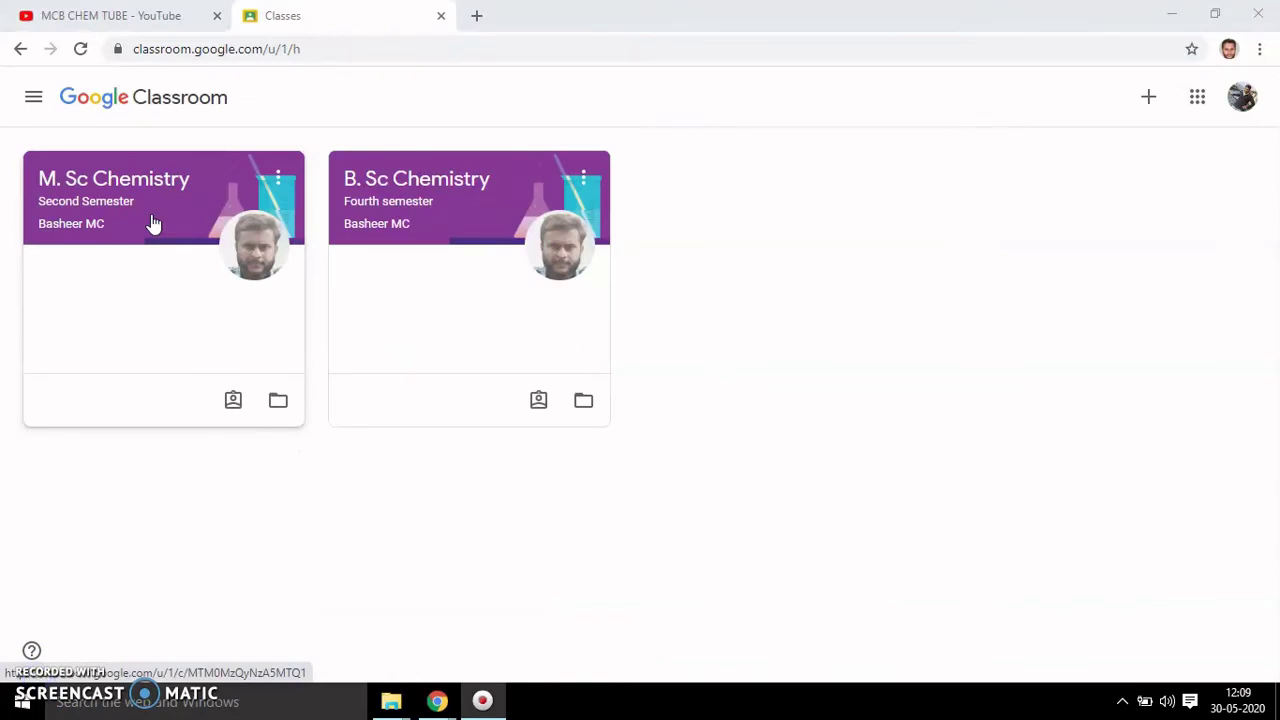
- As the student, open the M. Sc Chemistry class and view the Aldol condensation material's details
{"action": "left_click", "coordinate": [153, 224]}
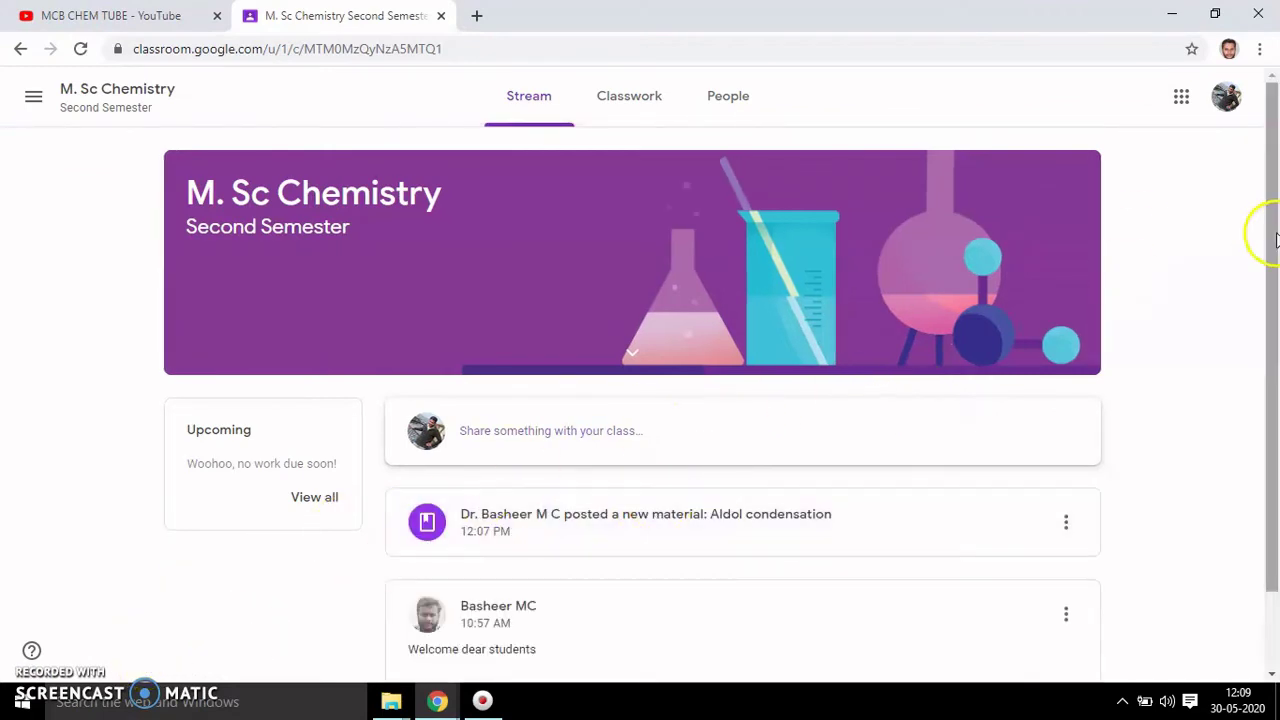
{"action": "left_click_drag", "start_coordinate": [1274, 232], "coordinate": [1275, 331]}
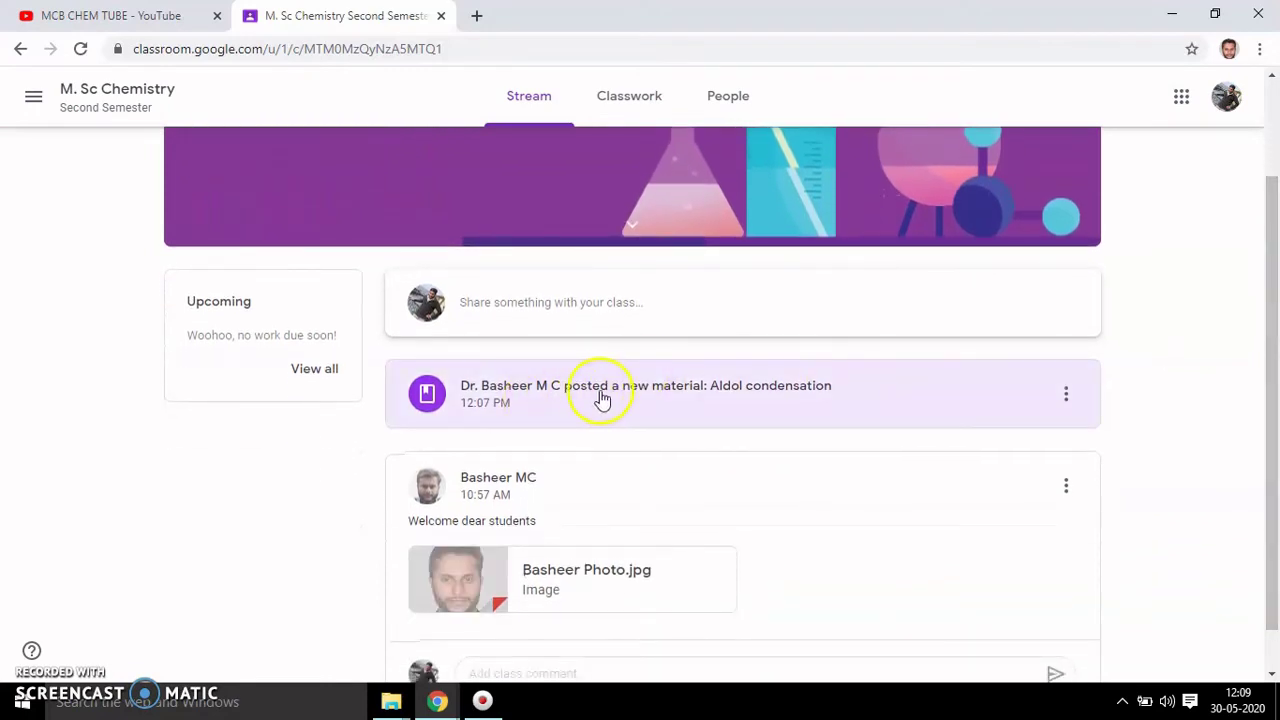
{"action": "left_click", "coordinate": [758, 394]}
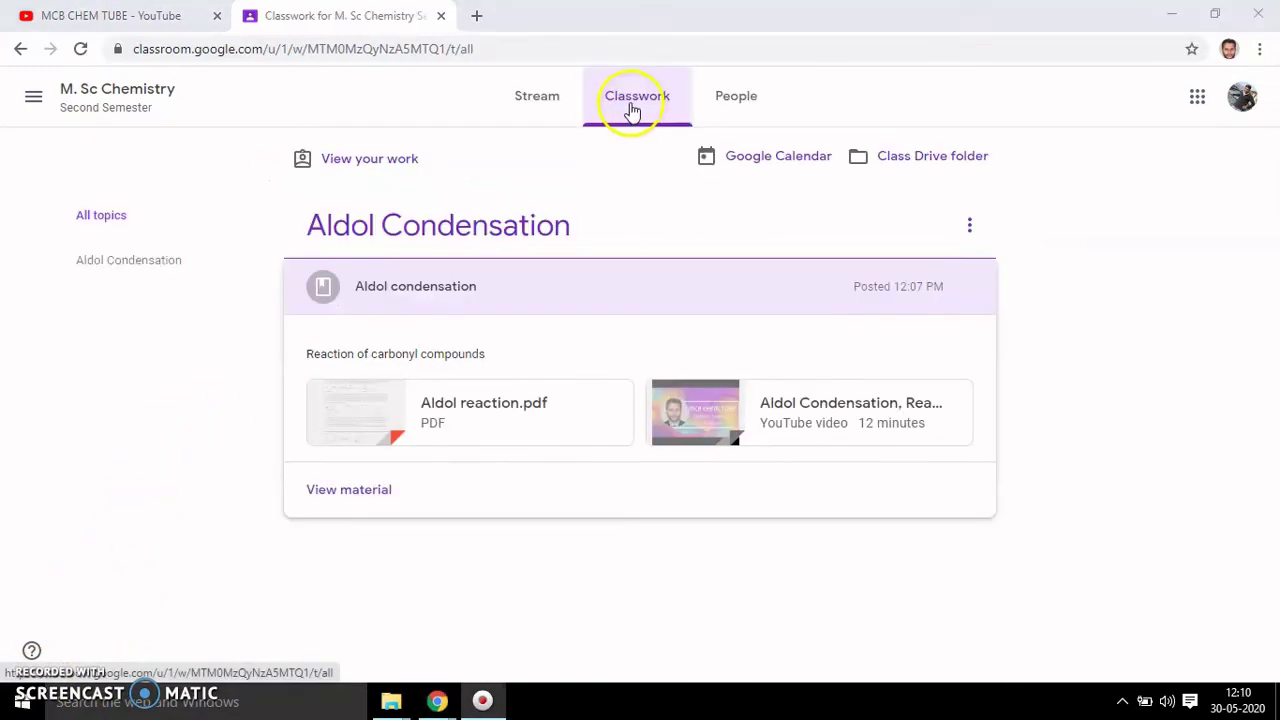
{"action": "left_click_drag", "start_coordinate": [626, 94], "coordinate": [654, 103]}
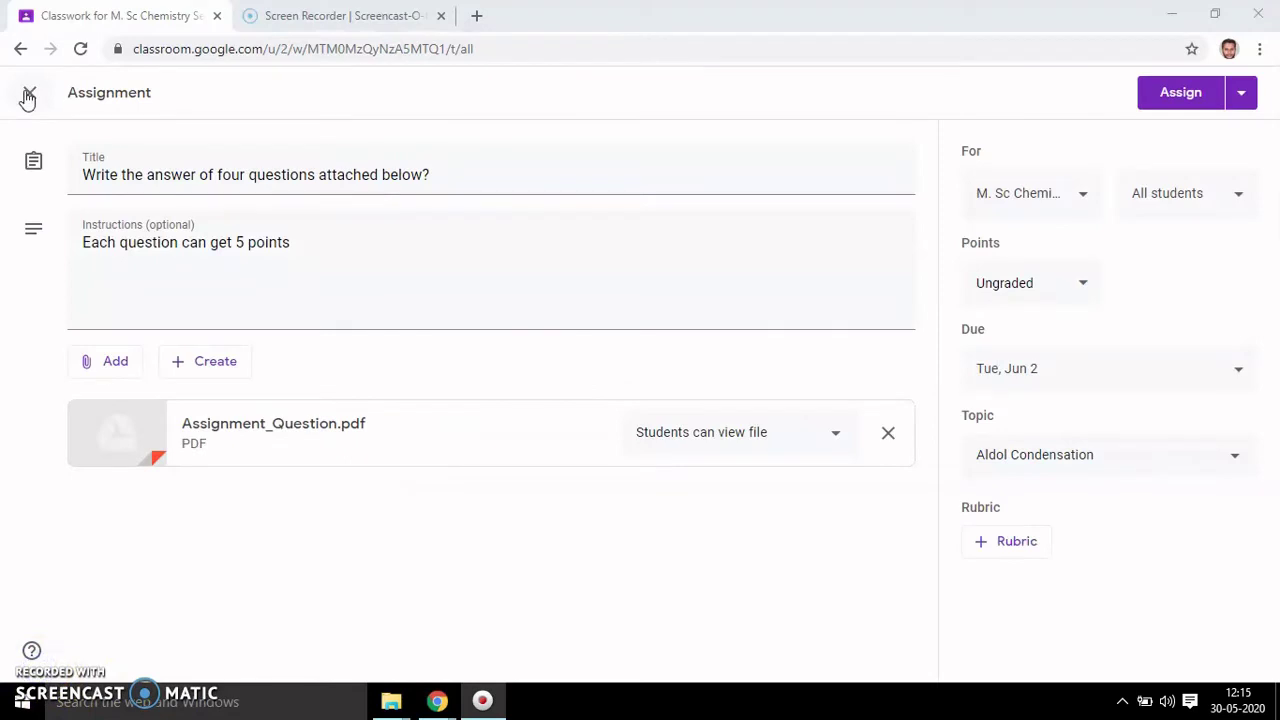
- Close the old assignment editor and start a new assignment from the Create menu
{"action": "left_click", "coordinate": [28, 96]}
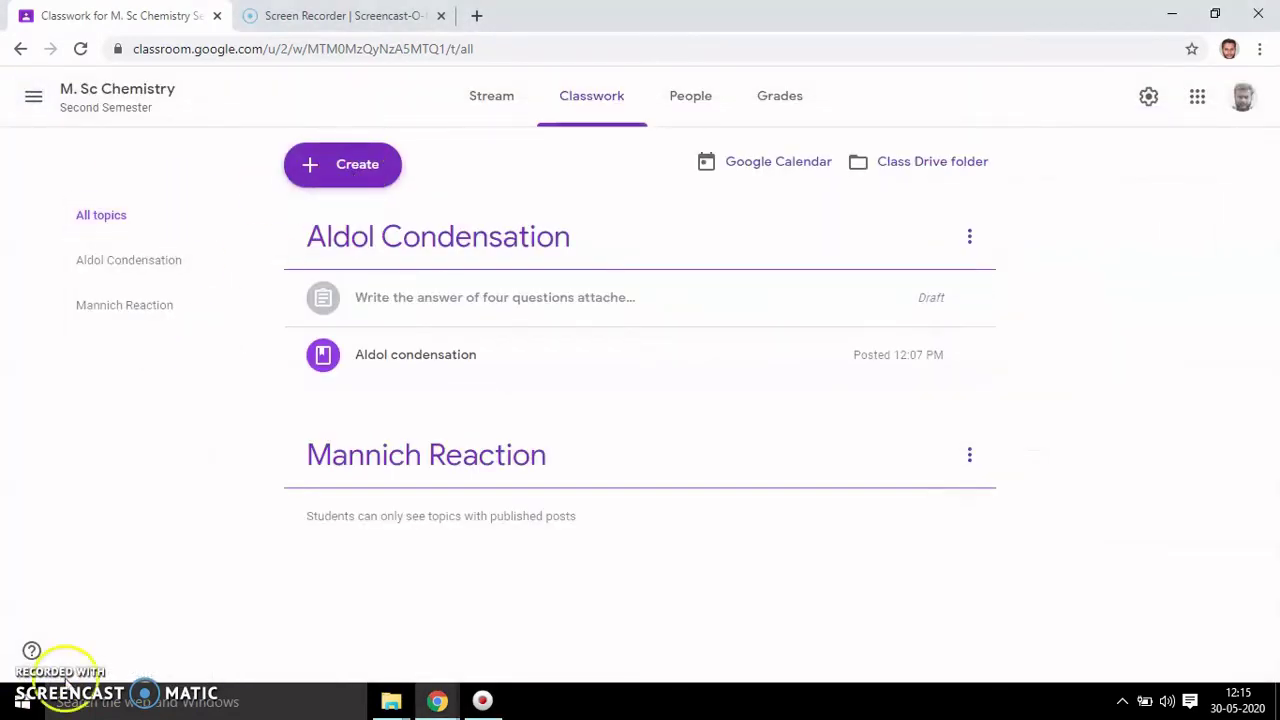
{"action": "left_click", "coordinate": [360, 166]}
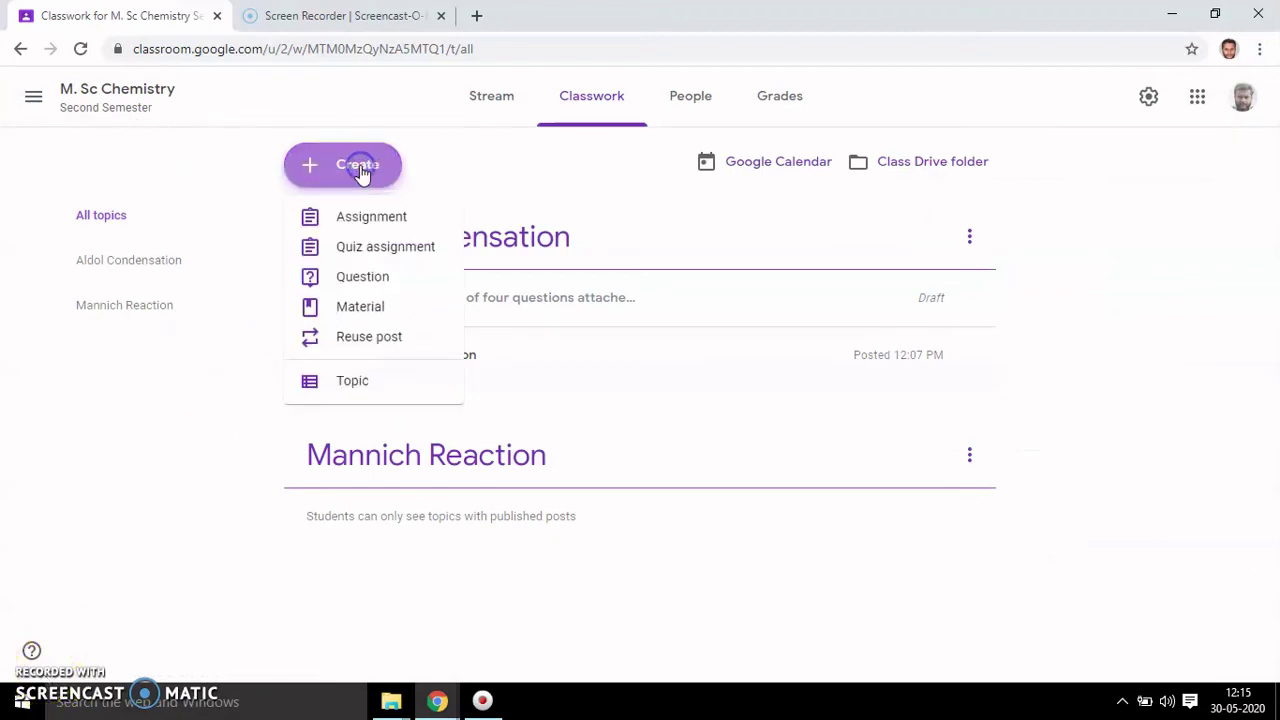
{"action": "left_click", "coordinate": [372, 219]}
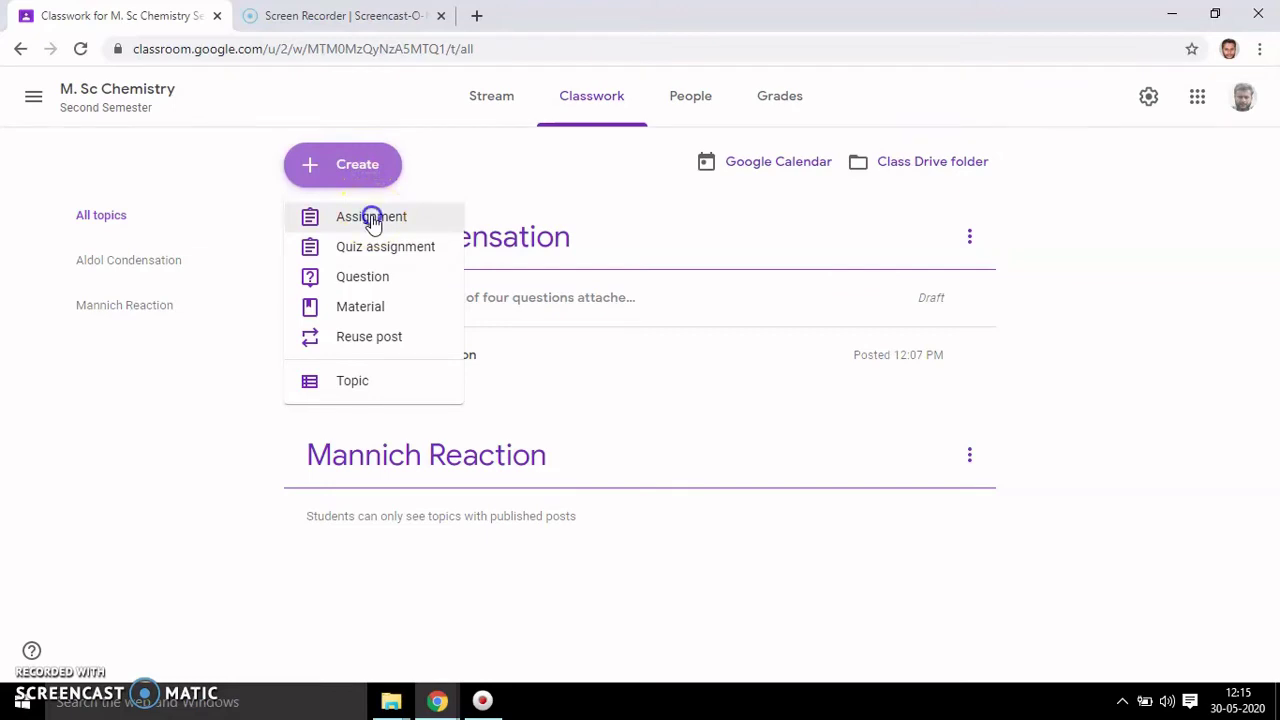
{"action": "left_click", "coordinate": [372, 220]}
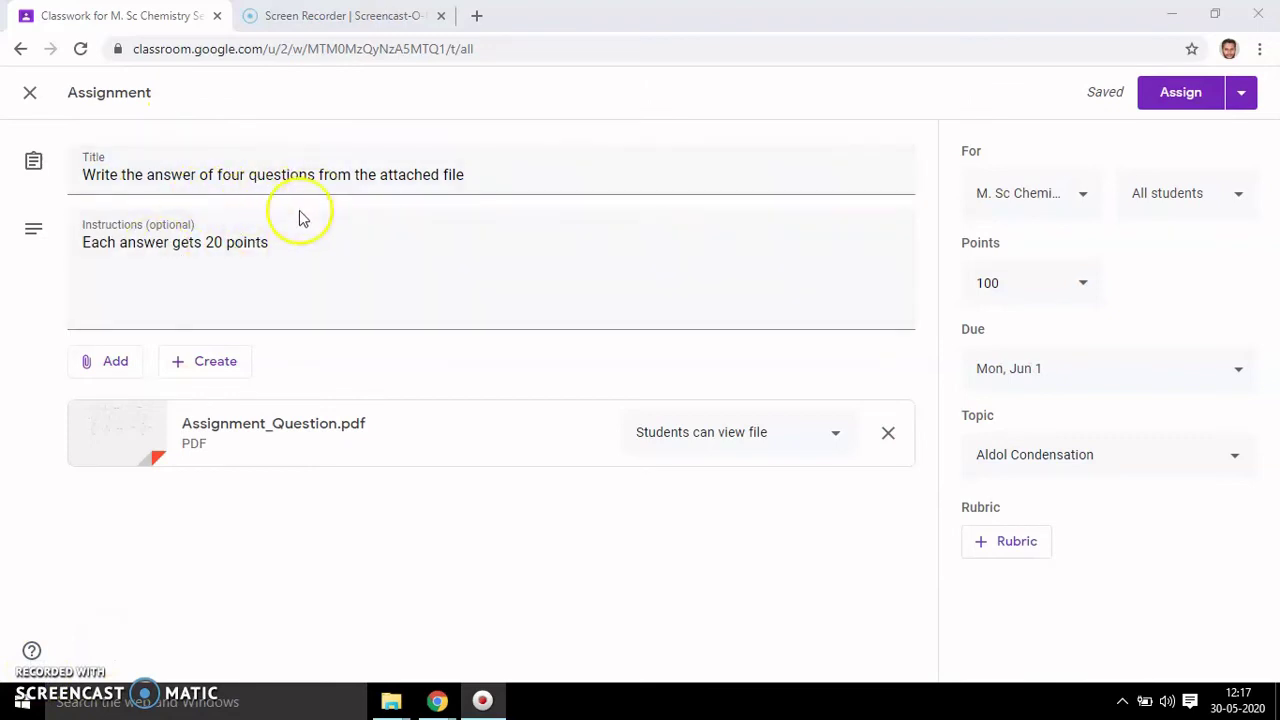
- Look through the Add and Create attachment menus without attaching anything
{"action": "left_click", "coordinate": [125, 368]}
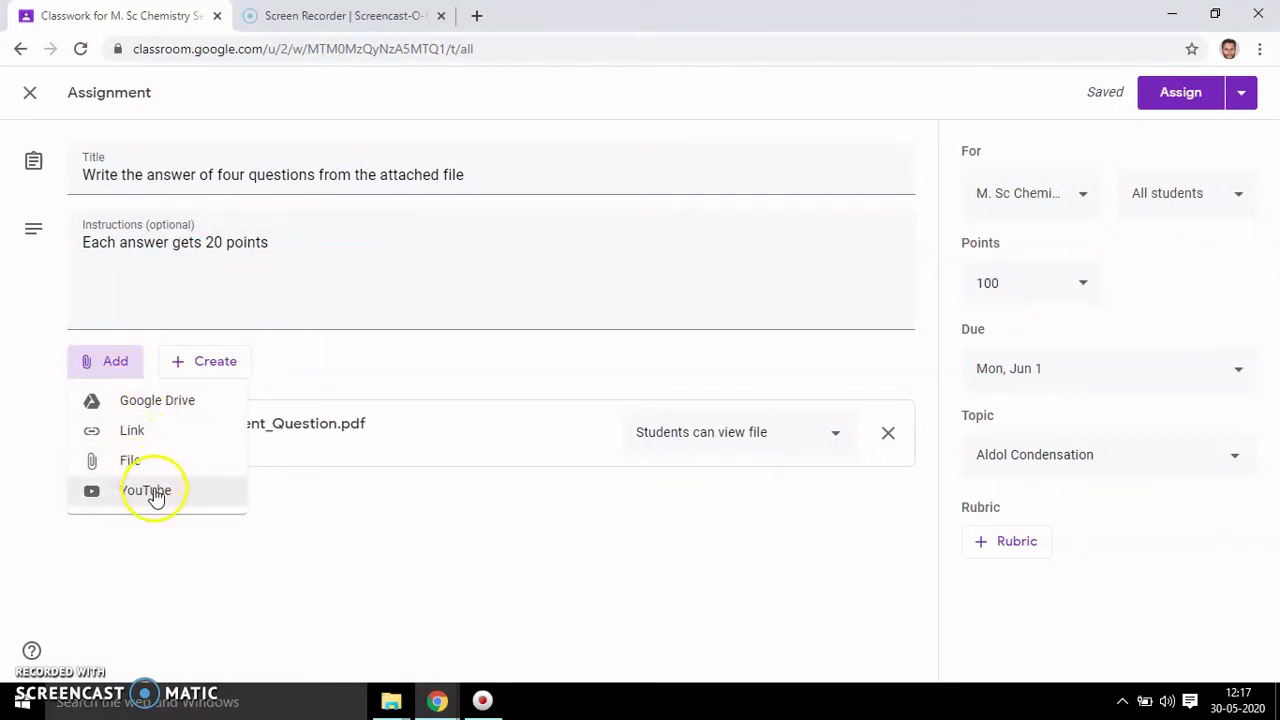
{"action": "left_click", "coordinate": [215, 364]}
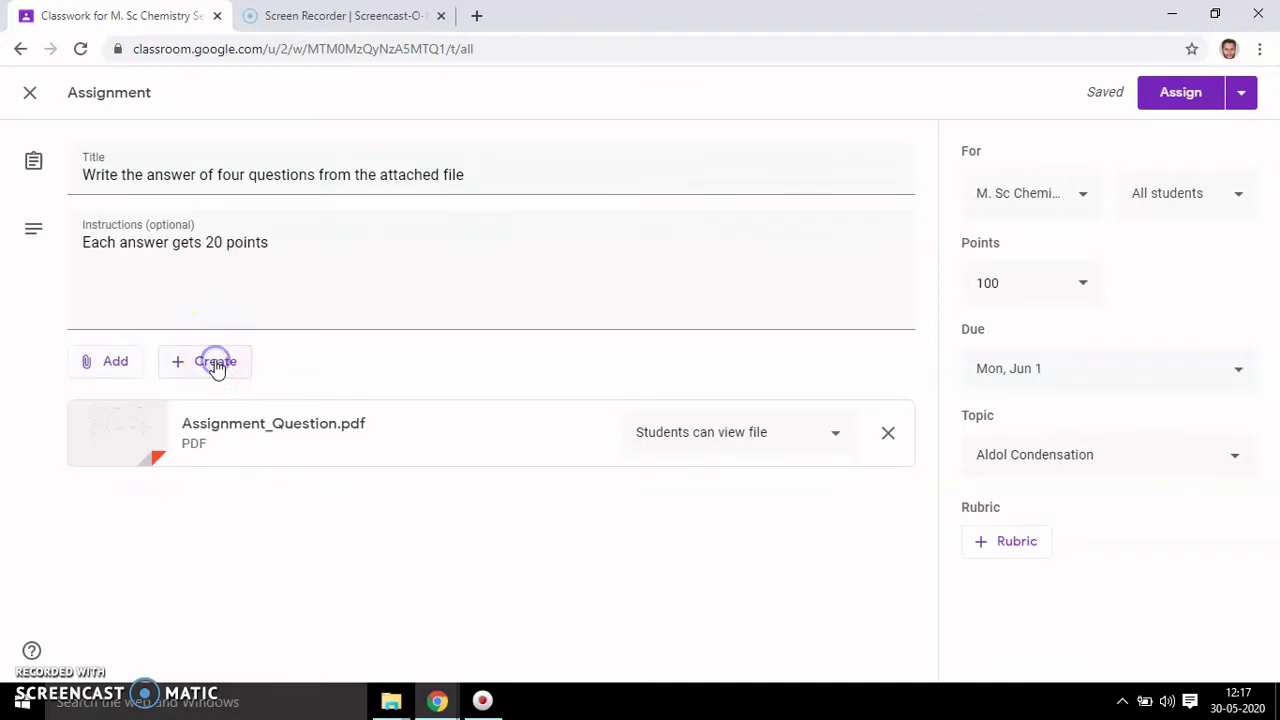
{"action": "left_click", "coordinate": [215, 364]}
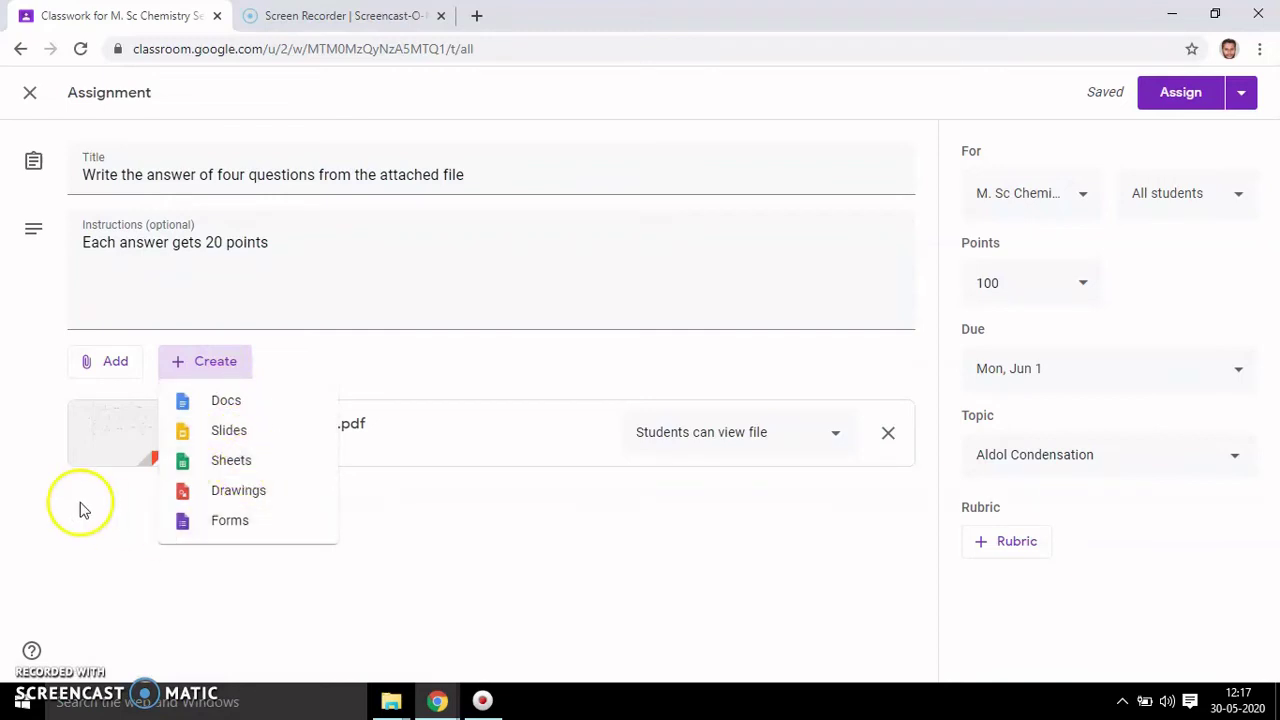
{"action": "left_click", "coordinate": [5, 333]}
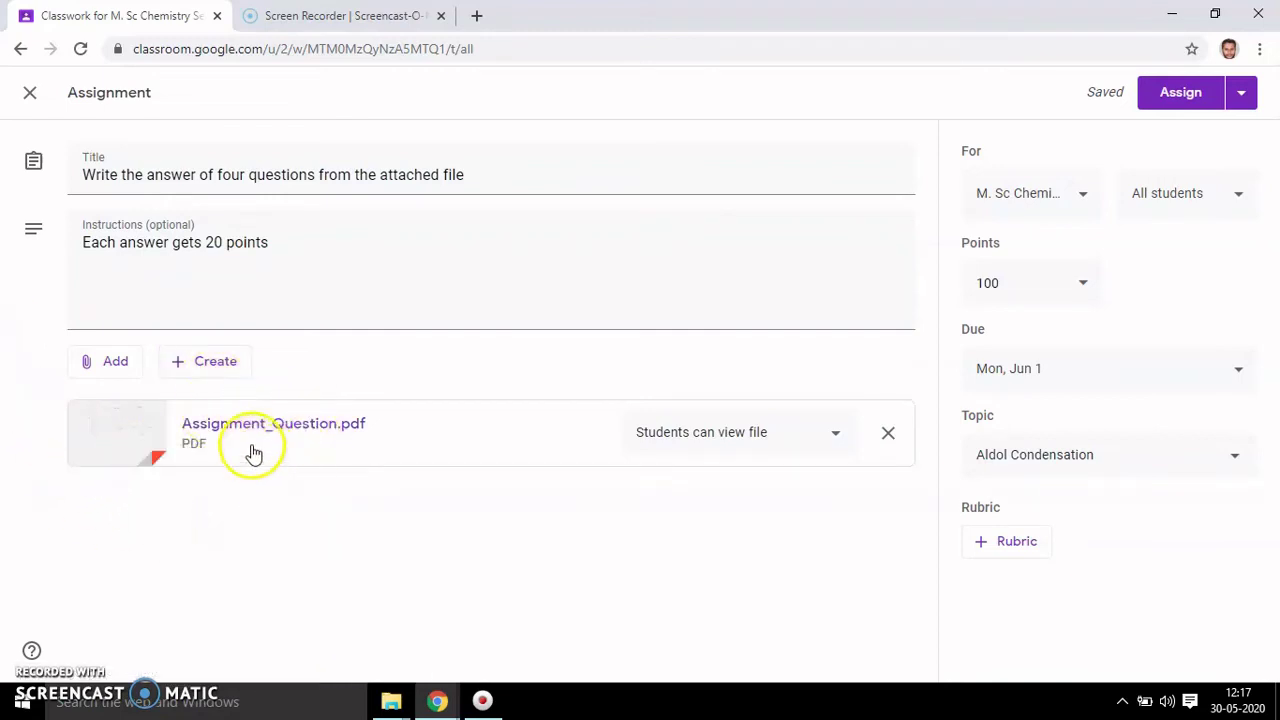
{"action": "left_click", "coordinate": [123, 364]}
{"action": "left_click", "coordinate": [22, 416]}
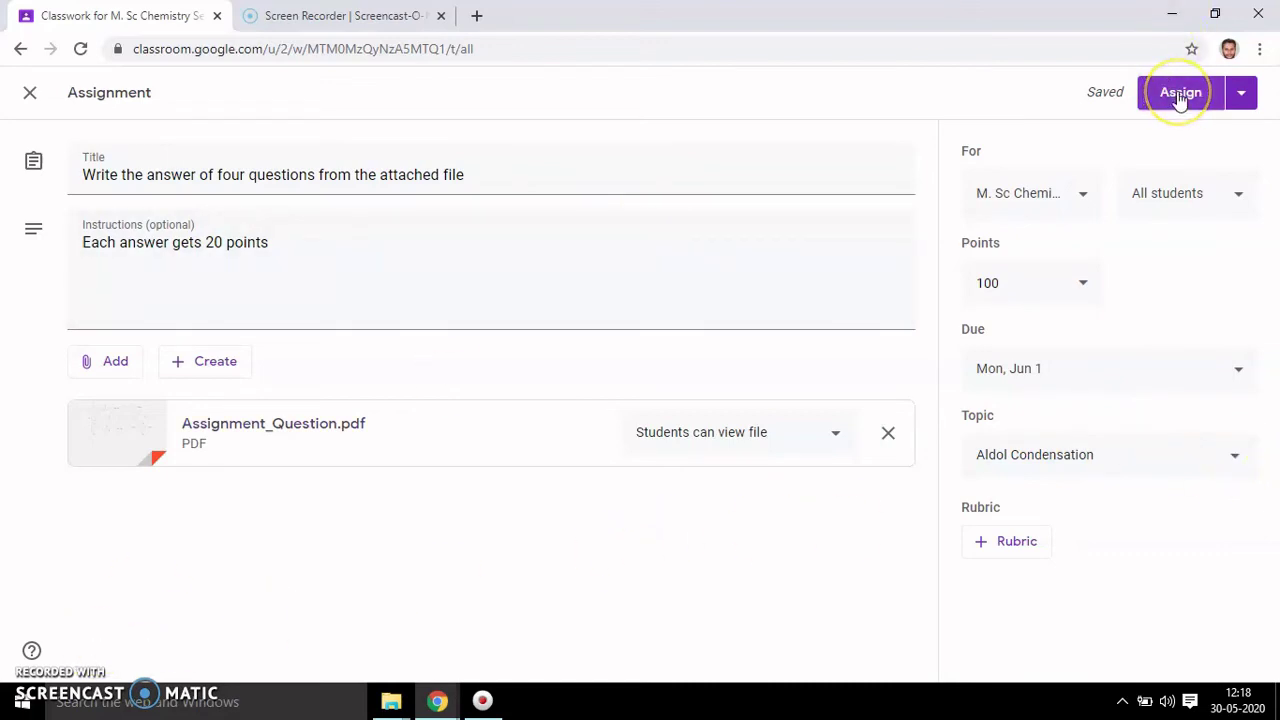
- Assign the four-questions assignment to the class, due Jun 1
{"action": "left_click", "coordinate": [1240, 92]}
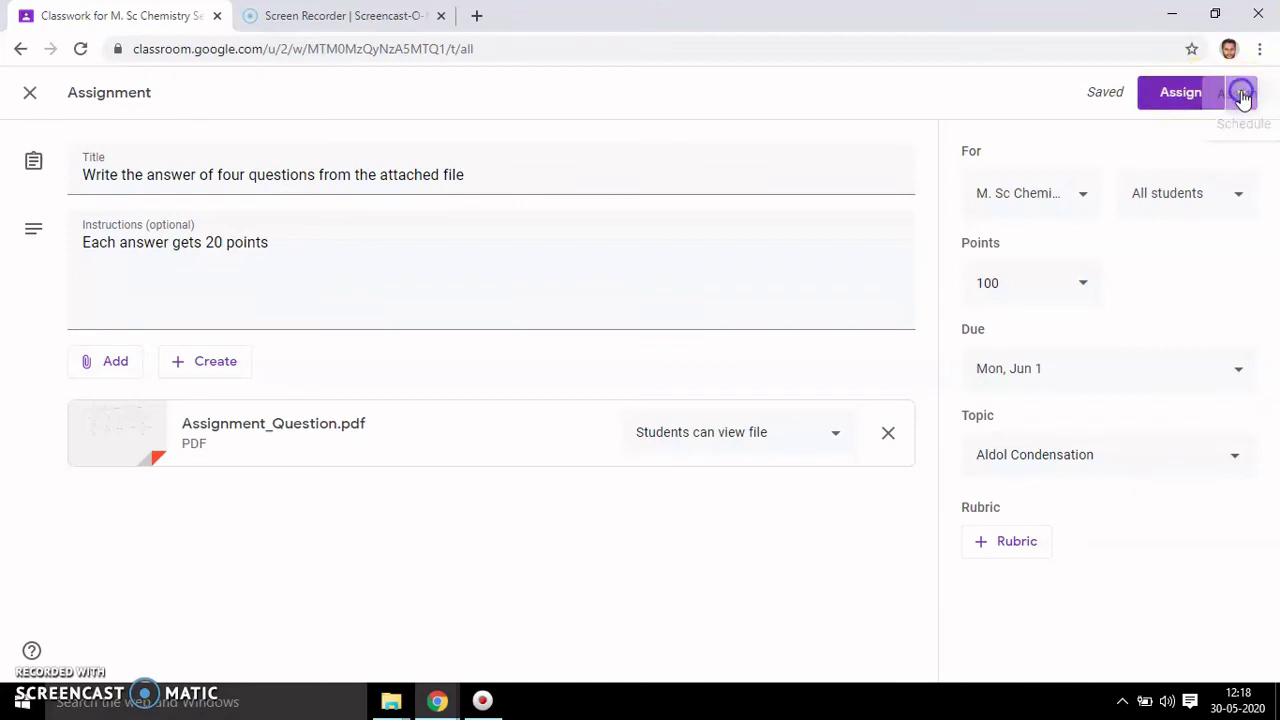
{"action": "left_click", "coordinate": [1043, 96]}
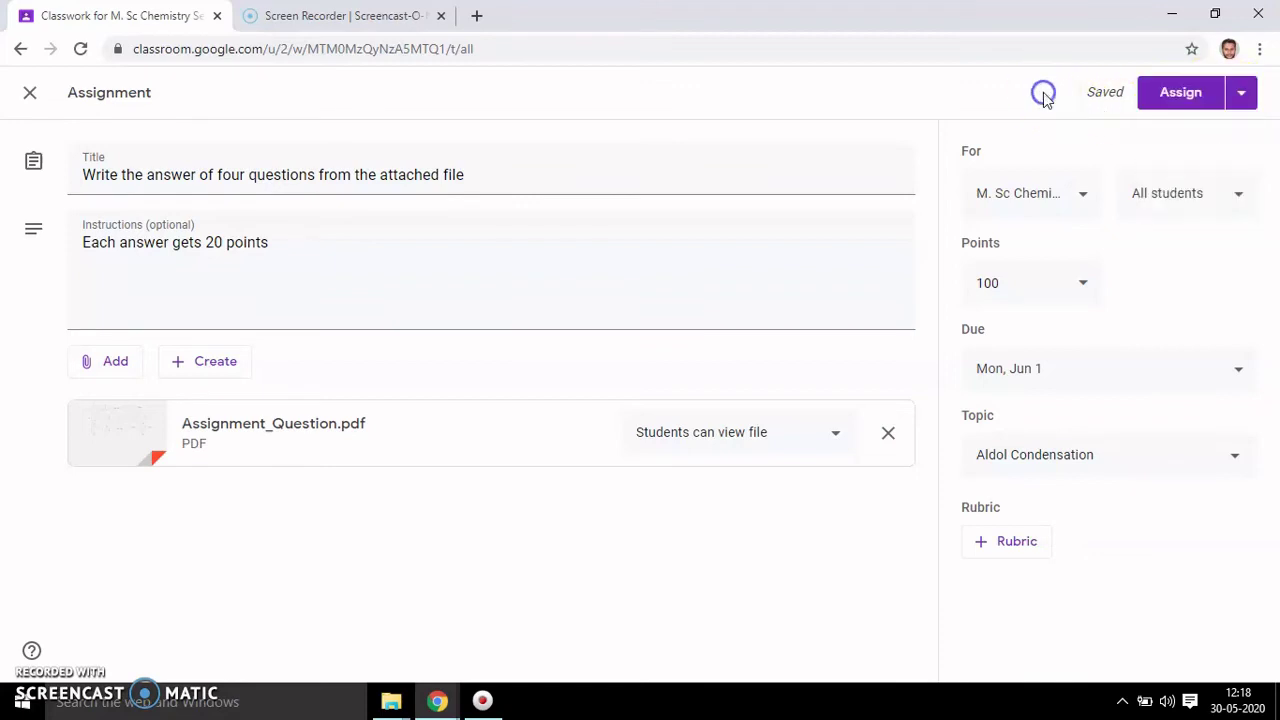
{"action": "left_click", "coordinate": [1175, 100]}
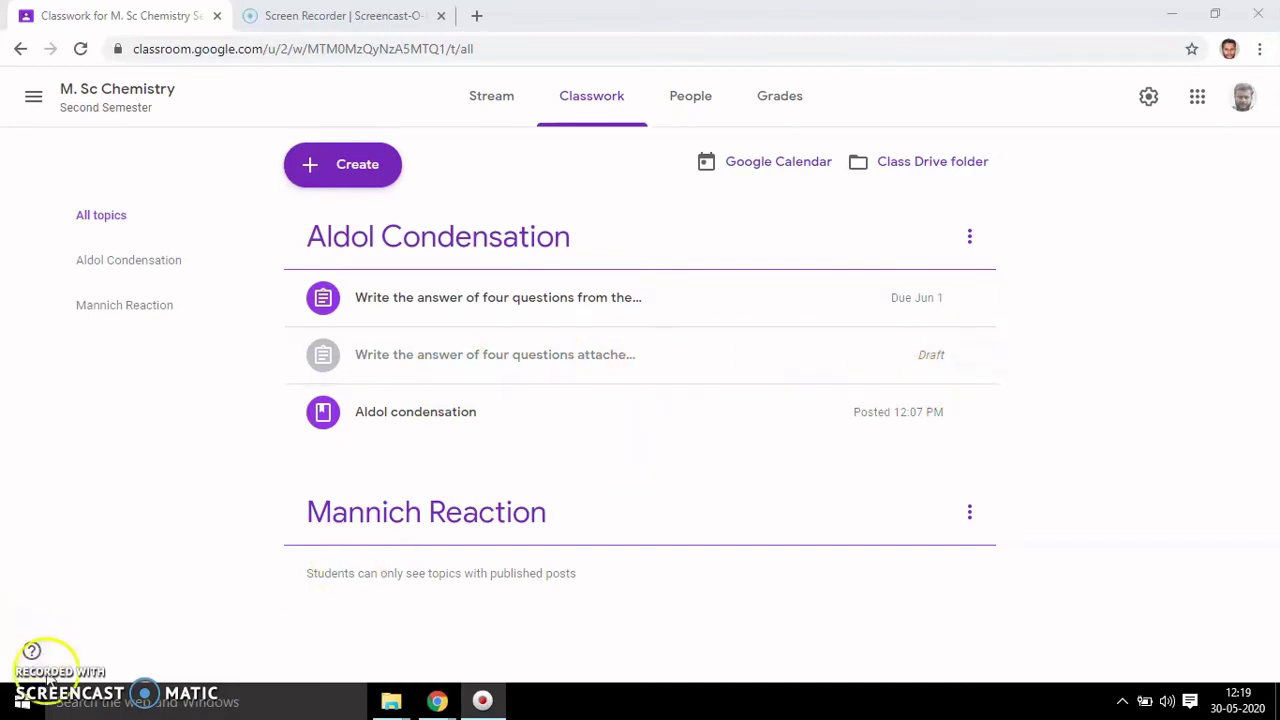
- Delete the leftover draft assignment and view the Stream showing the posted four-questions assignment
{"action": "left_click", "coordinate": [969, 355]}
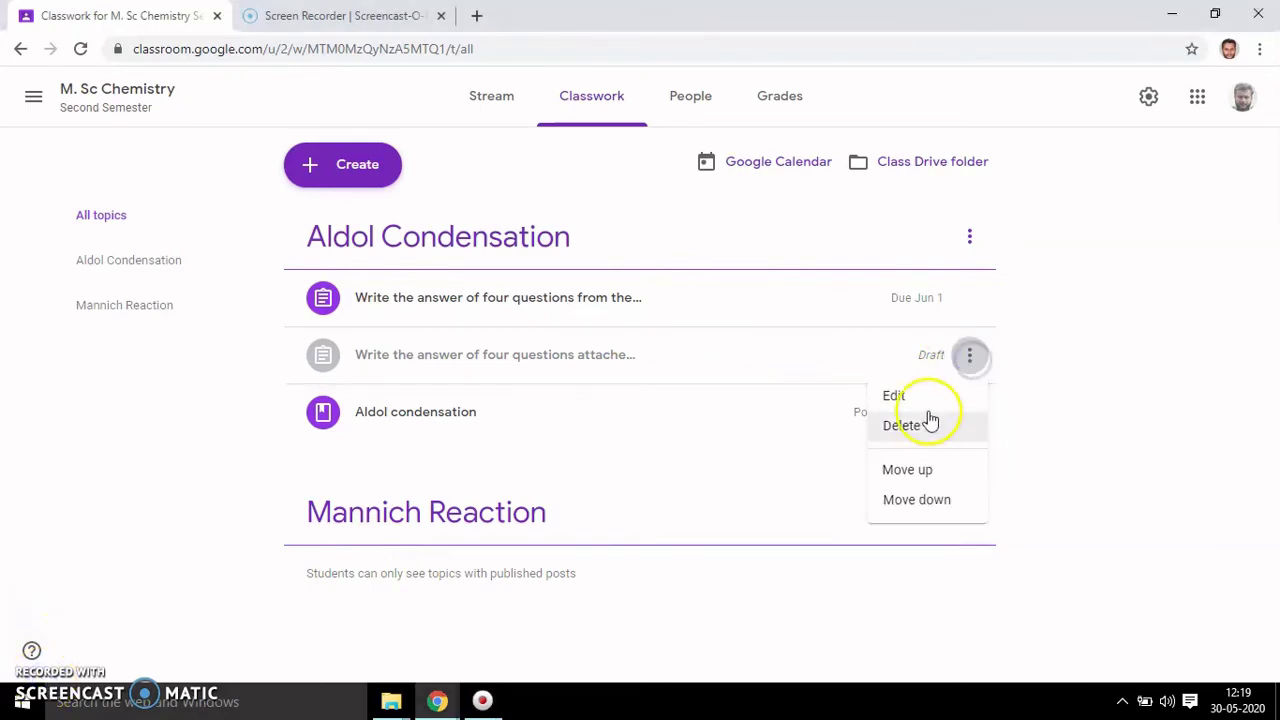
{"action": "left_click", "coordinate": [920, 426]}
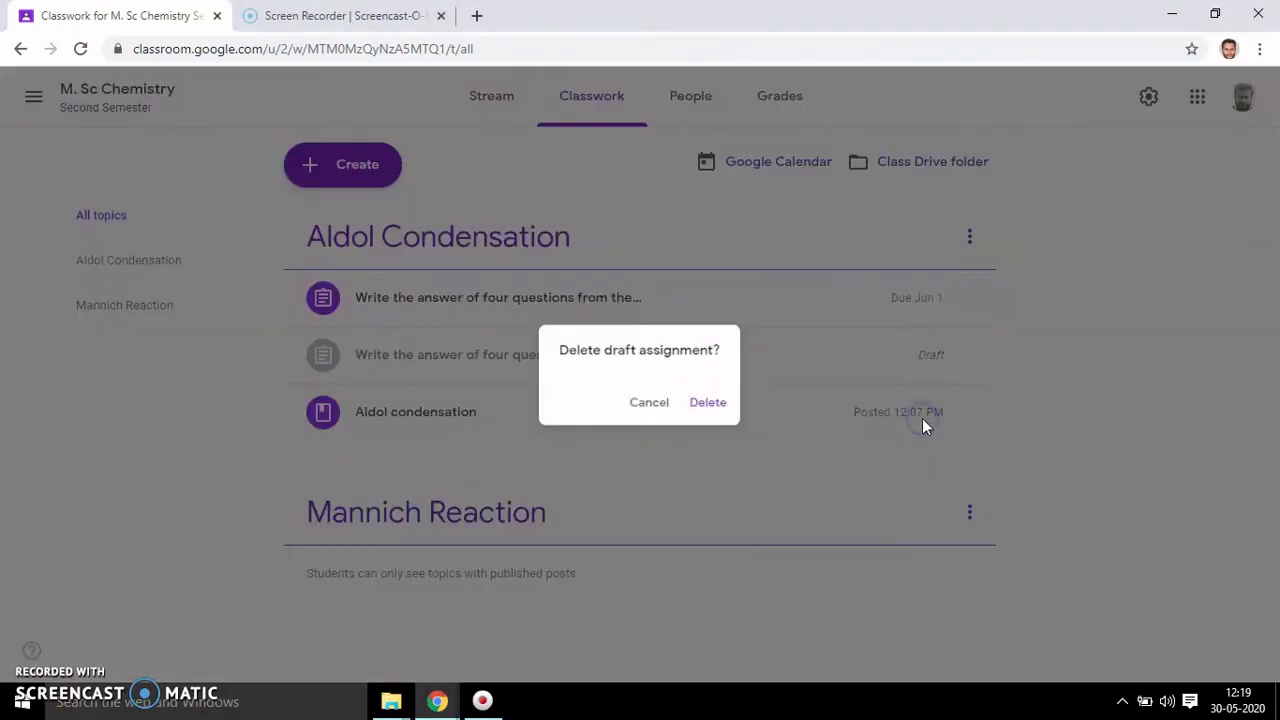
{"action": "left_click", "coordinate": [716, 410]}
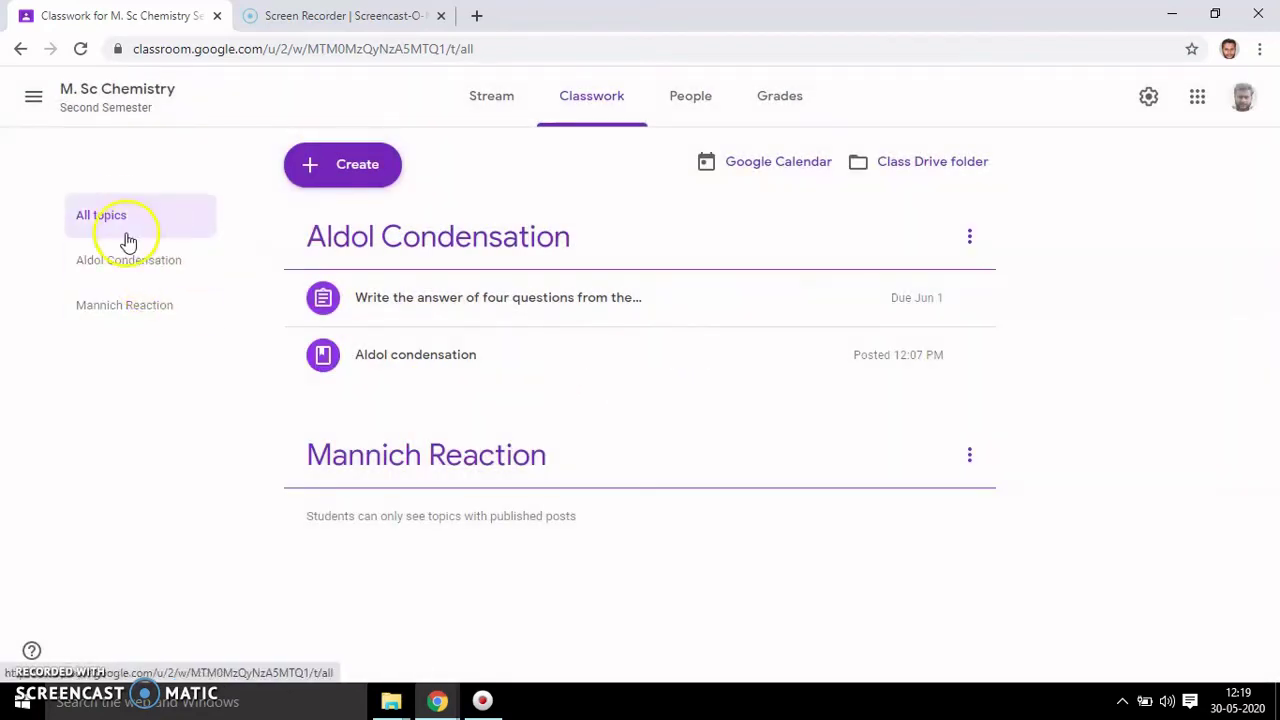
{"action": "left_click", "coordinate": [488, 100]}
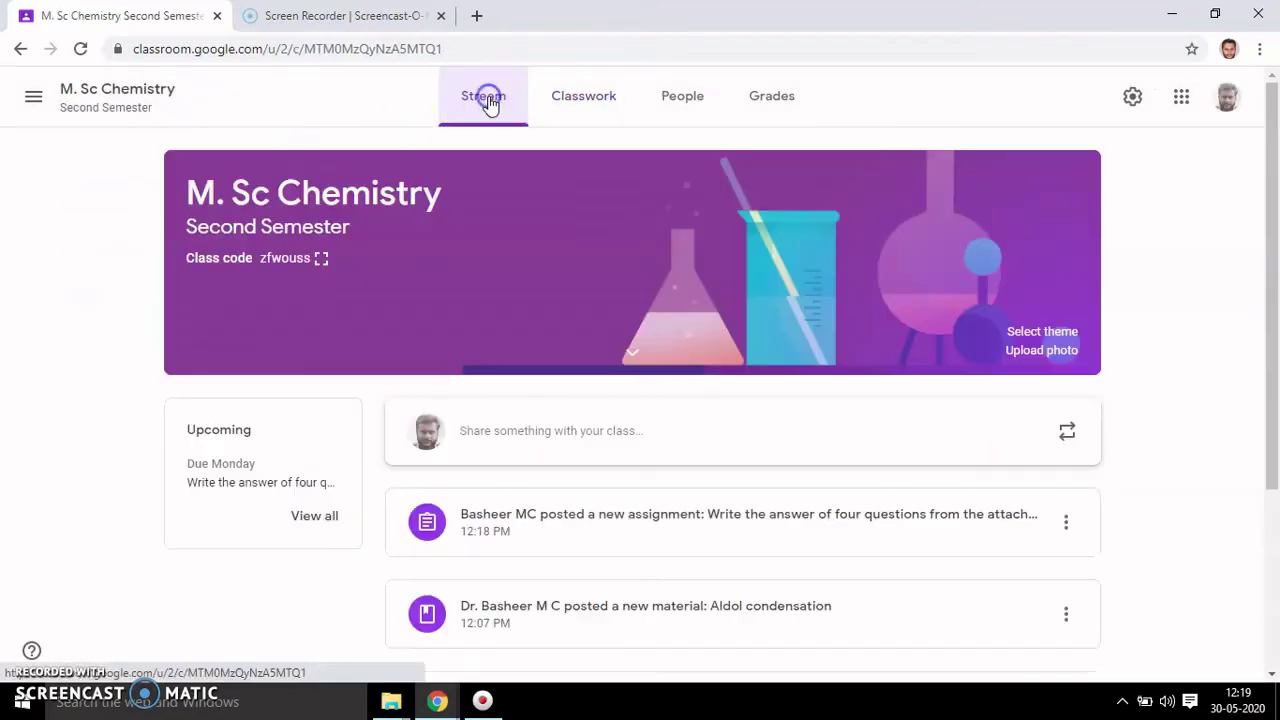
{"action": "left_click_drag", "start_coordinate": [1268, 263], "coordinate": [1274, 390]}
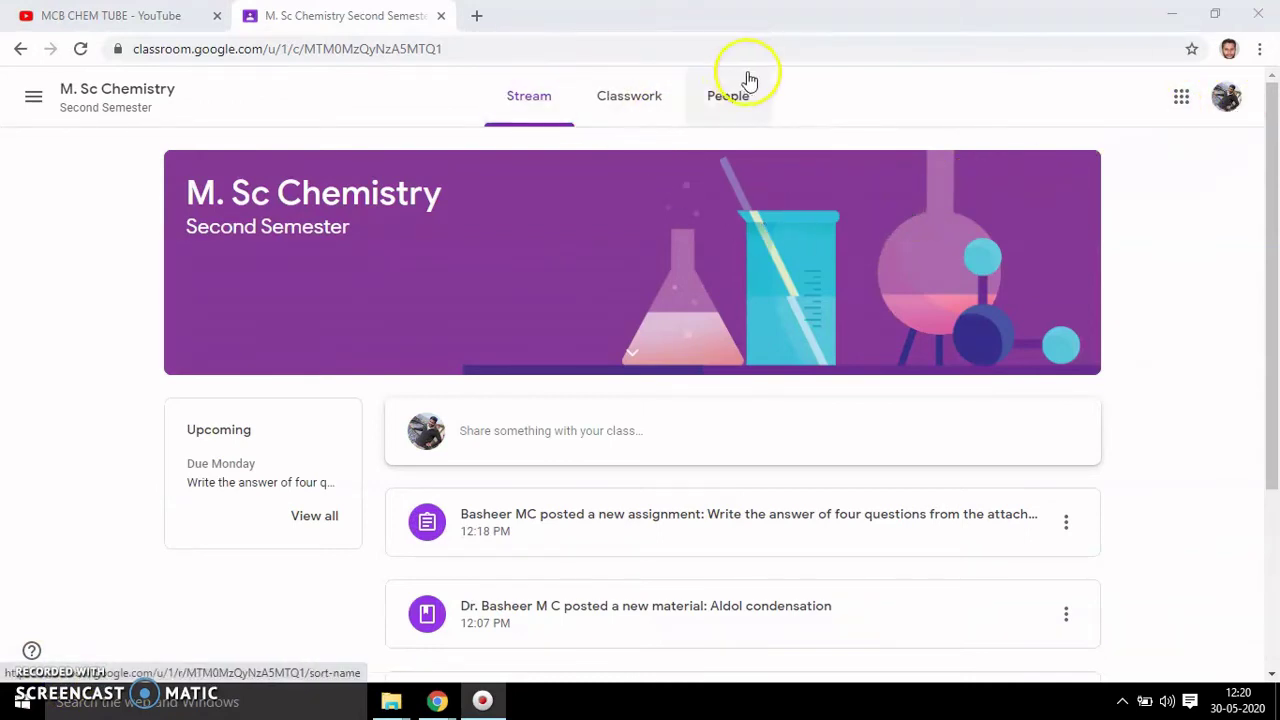
- As the student, turn in Assignment_Answer.pdf for the four-questions assignment and confirm
{"action": "scroll", "coordinate": [1275, 200], "scroll_direction": "down", "scroll_amount": 2}
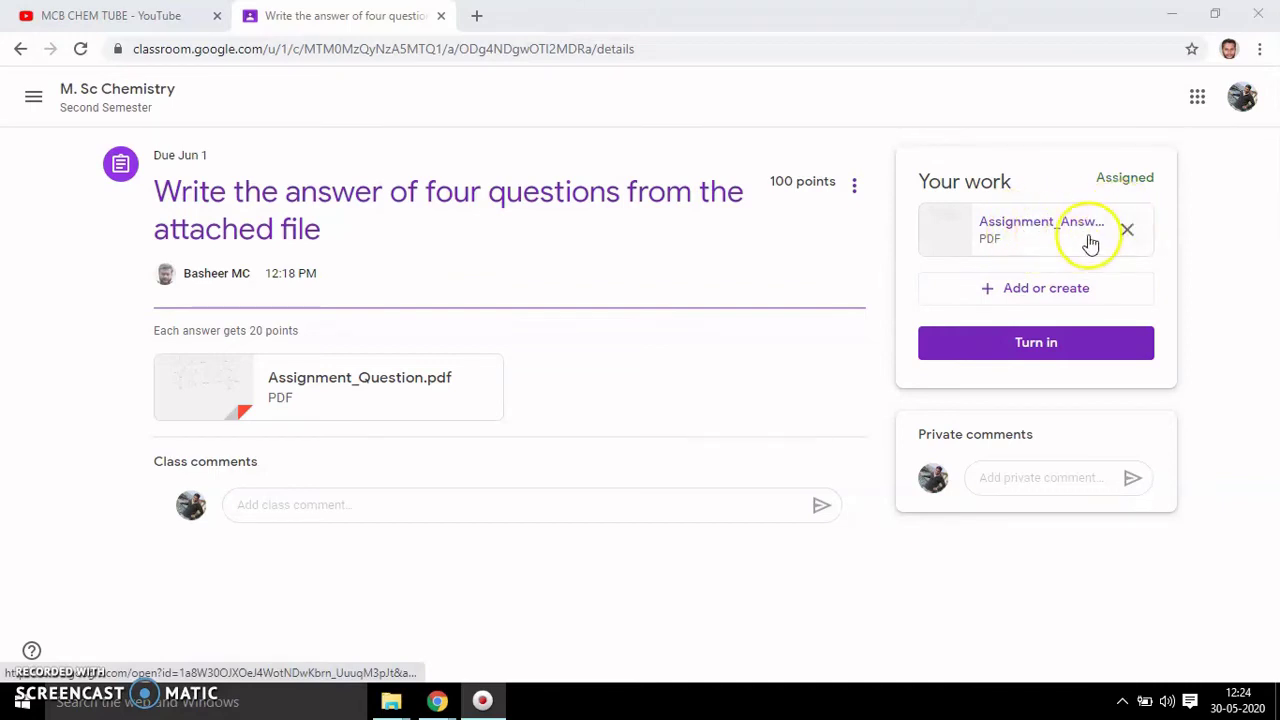
{"action": "left_click", "coordinate": [1045, 288]}
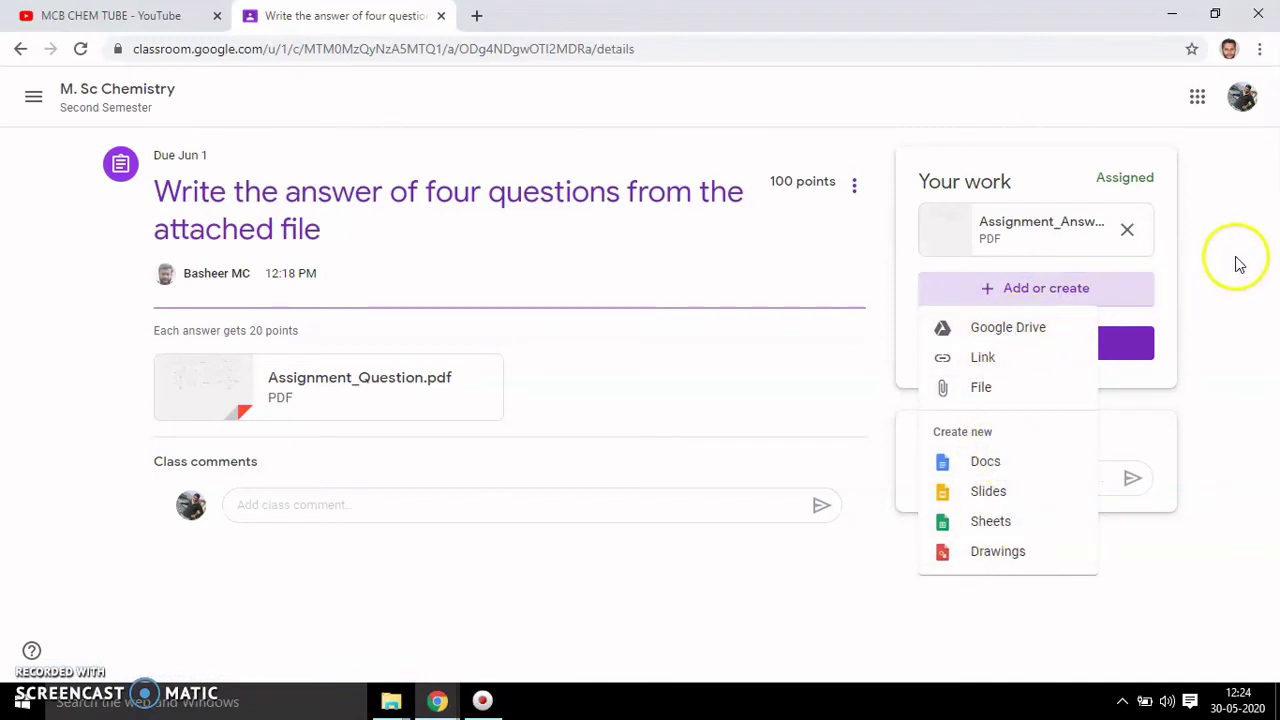
{"action": "left_click", "coordinate": [1077, 298]}
{"action": "left_click", "coordinate": [1075, 298]}
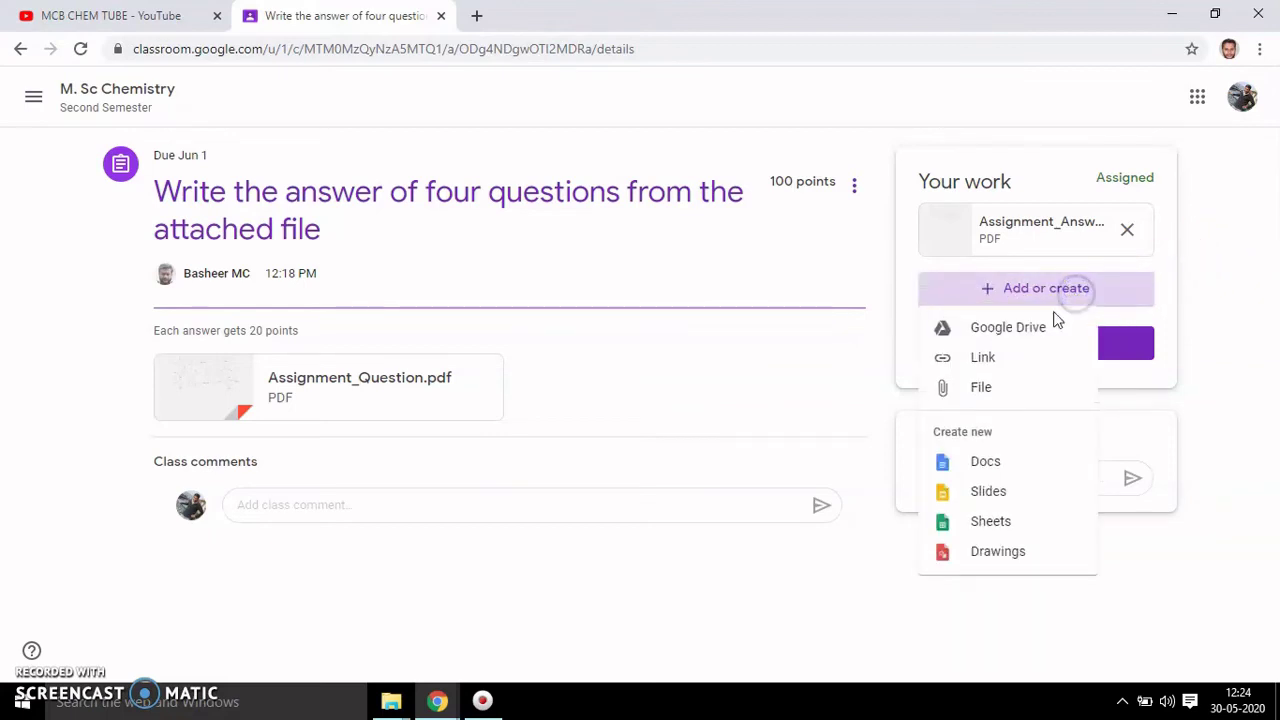
{"action": "left_click", "coordinate": [1222, 275]}
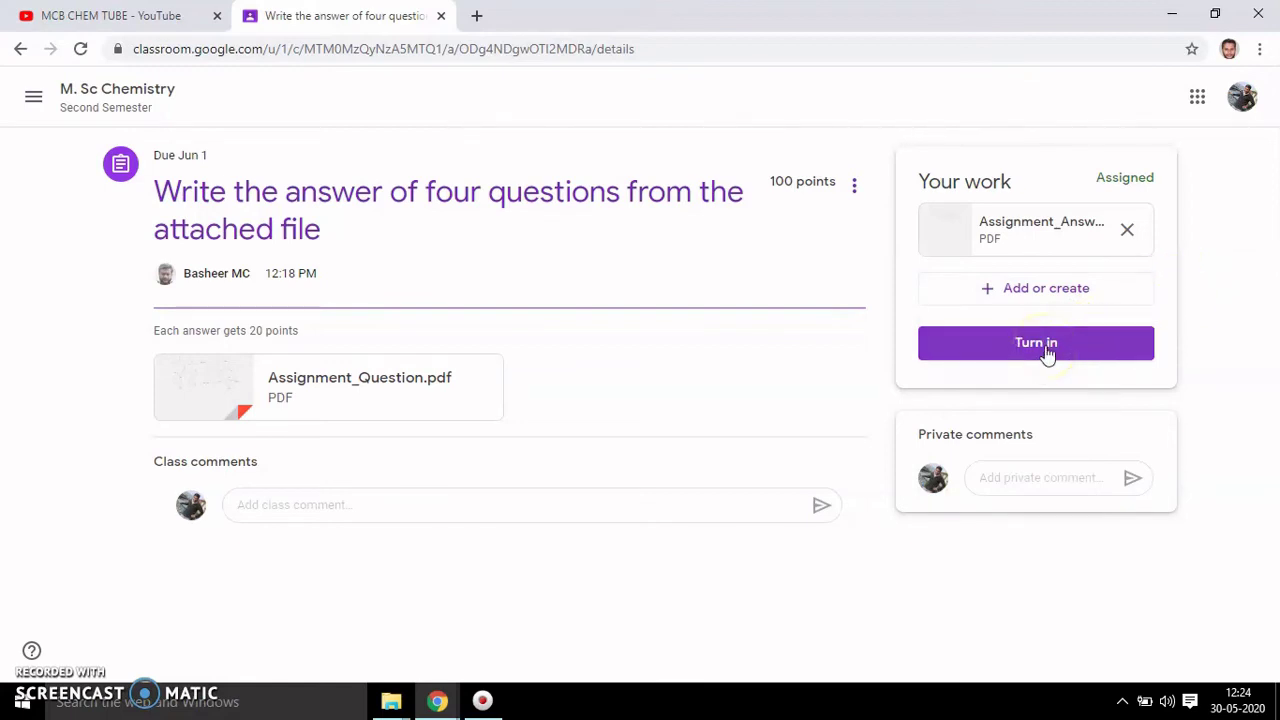
{"action": "left_click", "coordinate": [1045, 345]}
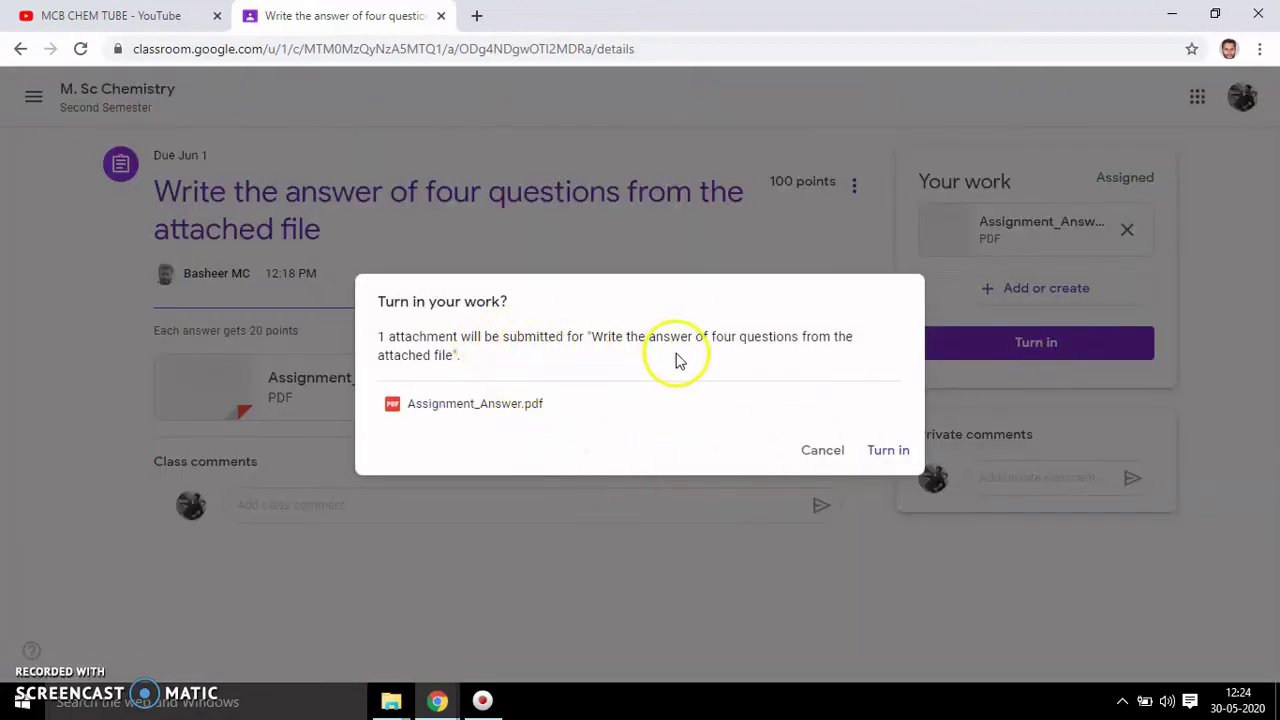
{"action": "left_click", "coordinate": [881, 452]}
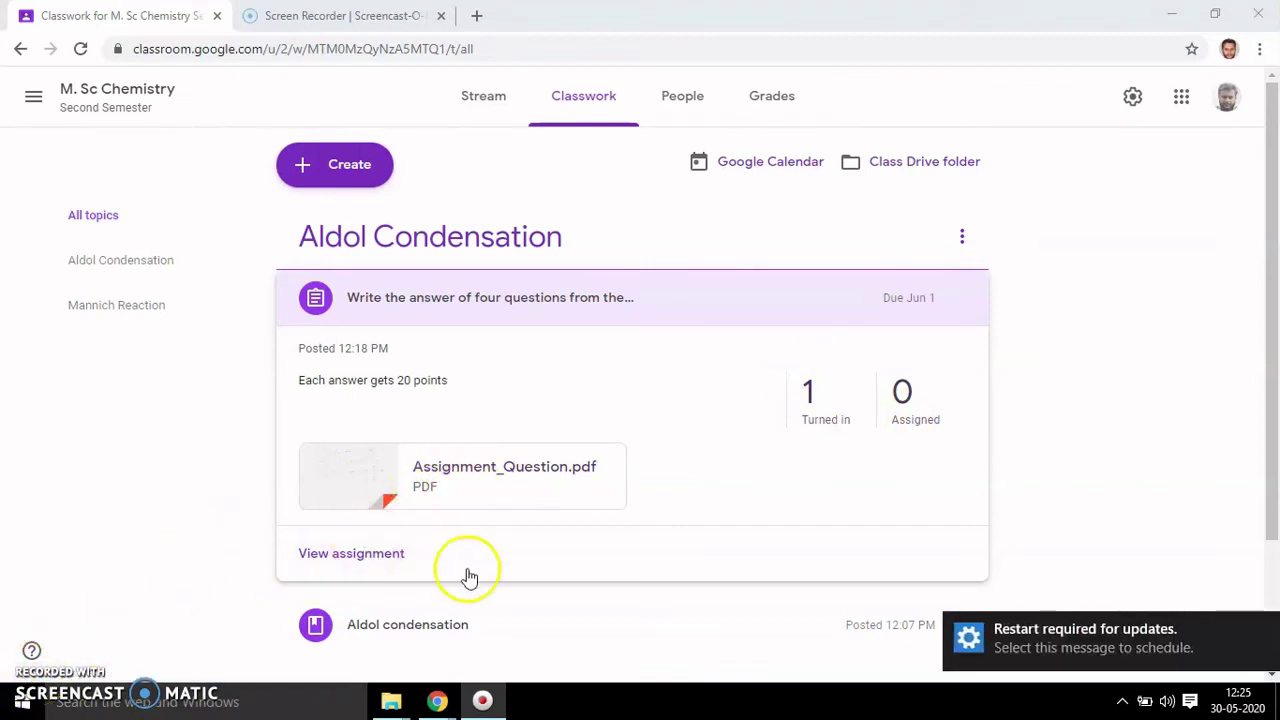
- Return the student's submitted answer with a 100/100 grade and confirm the return
{"action": "left_click", "coordinate": [1263, 630]}
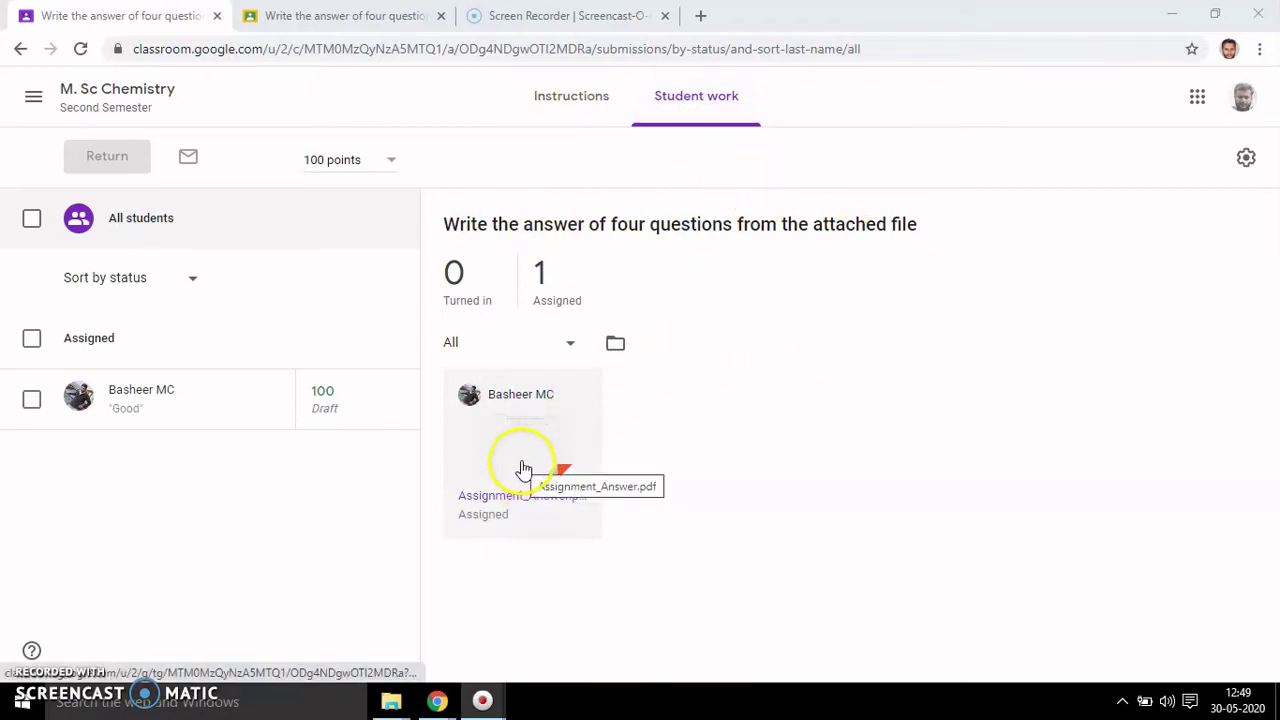
{"action": "left_click", "coordinate": [393, 18]}
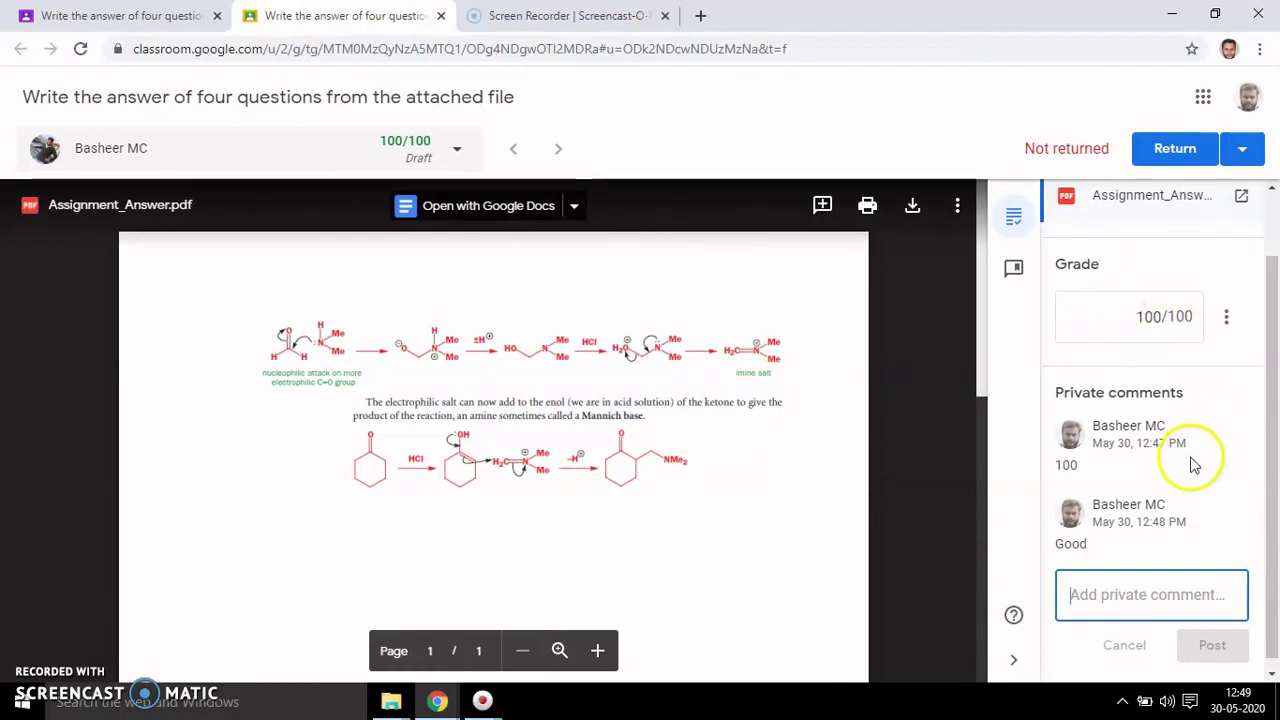
{"action": "left_click", "coordinate": [1226, 318]}
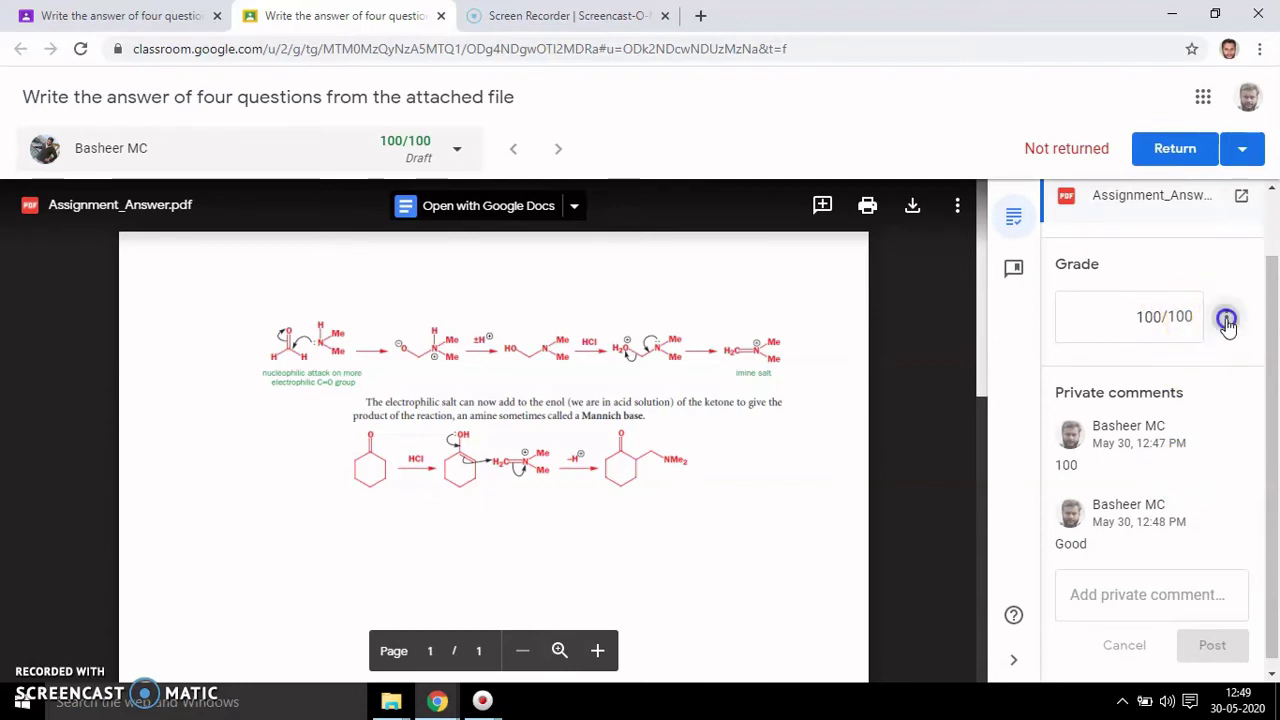
{"action": "left_click", "coordinate": [1116, 318]}
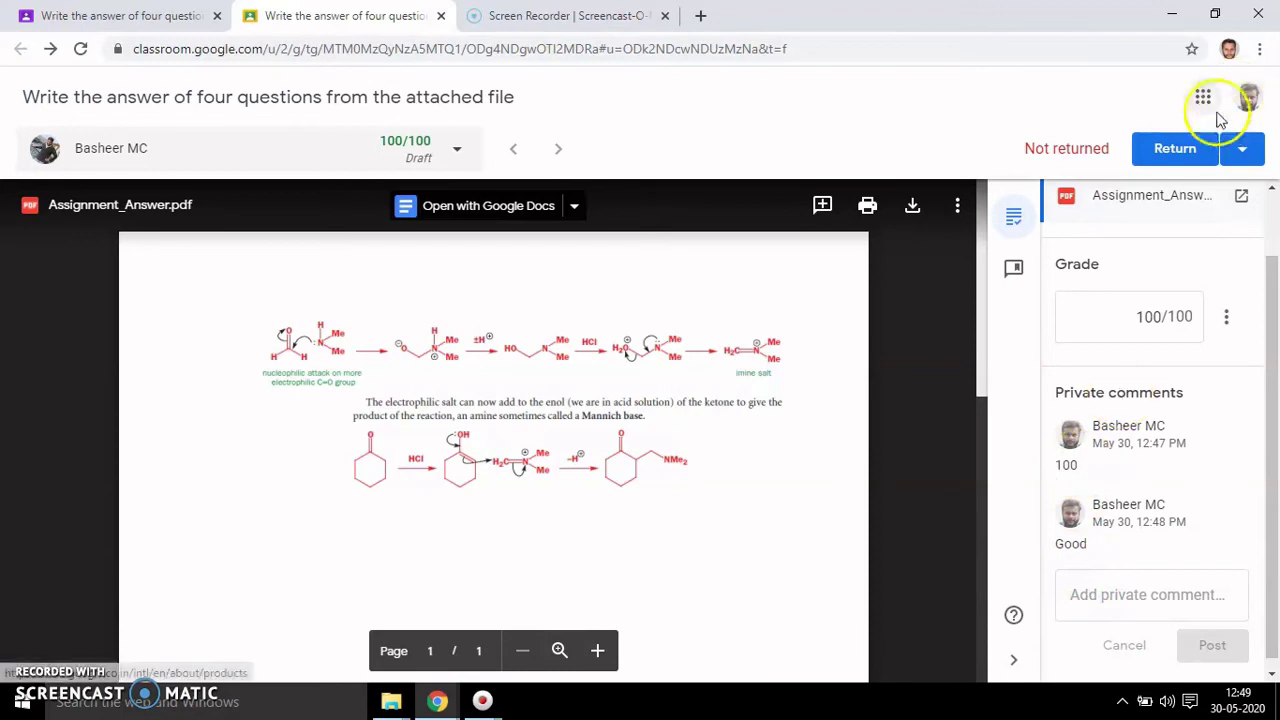
{"action": "left_click", "coordinate": [1178, 152]}
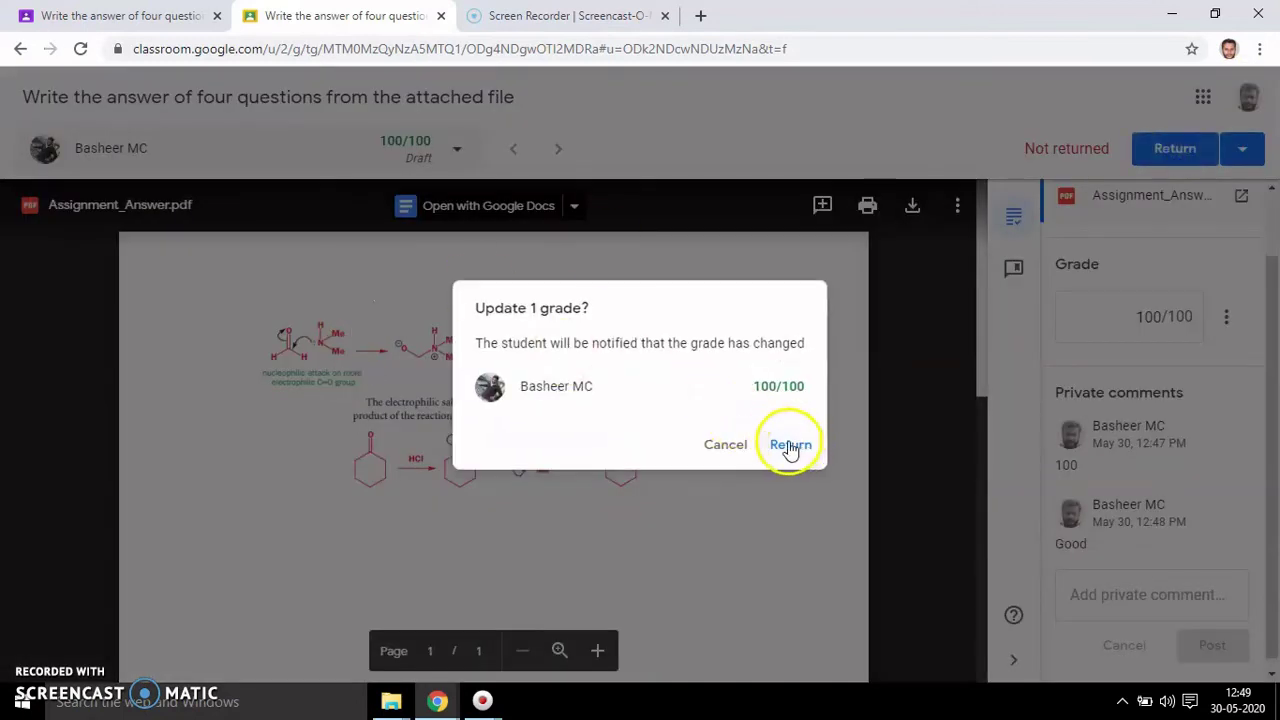
{"action": "left_click", "coordinate": [791, 447]}
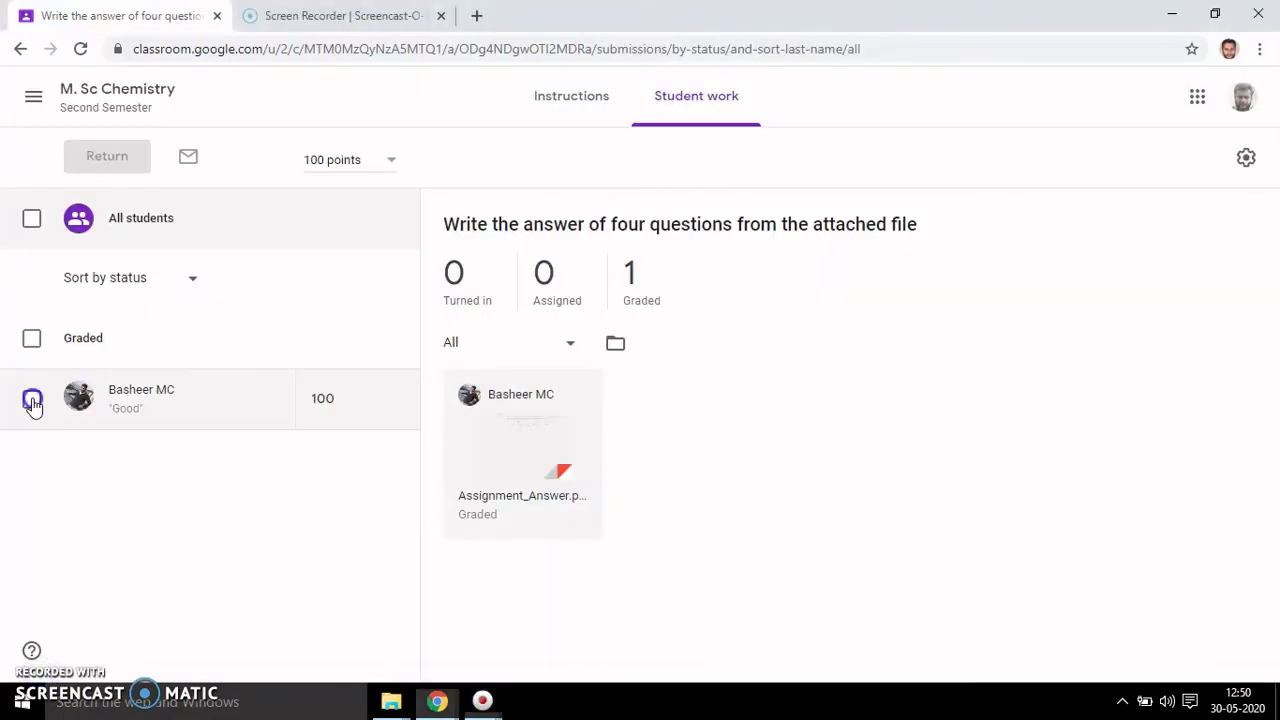
{"action": "left_click", "coordinate": [32, 400]}
{"action": "left_click", "coordinate": [100, 188]}
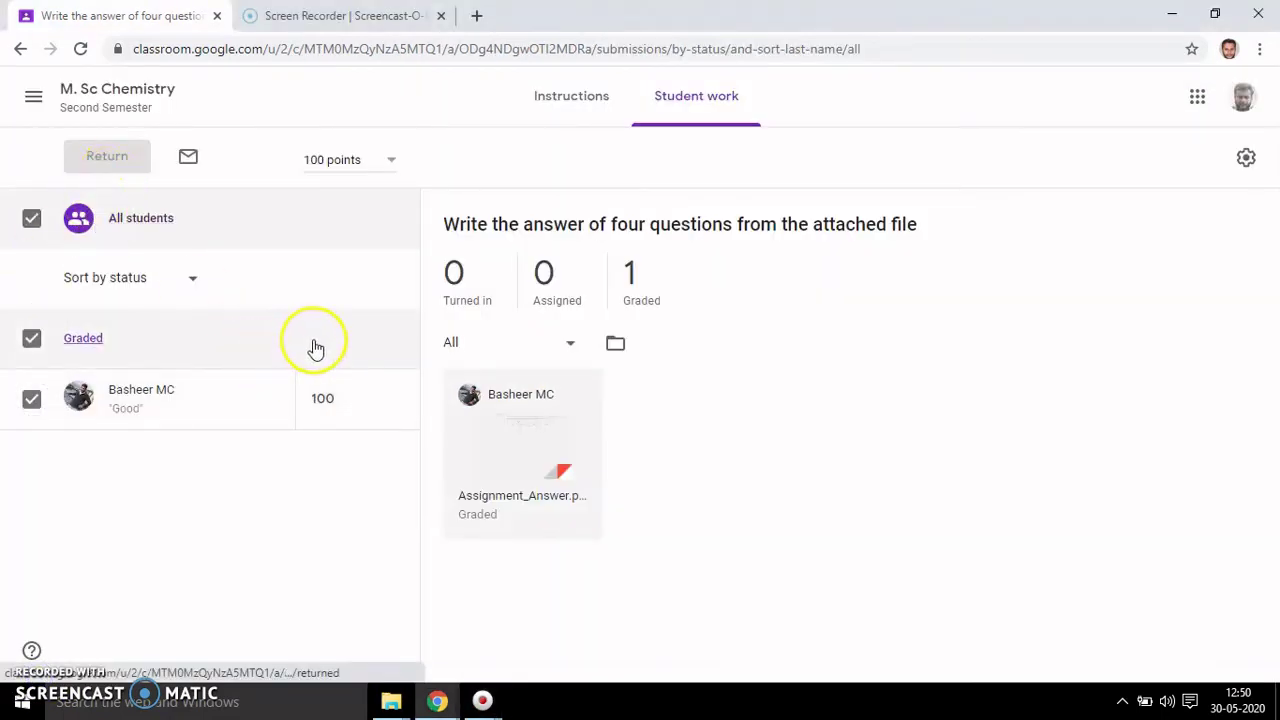
- Deselect all student submissions and check the 100/100 mark and comments from the student's view
{"action": "left_click", "coordinate": [367, 466]}
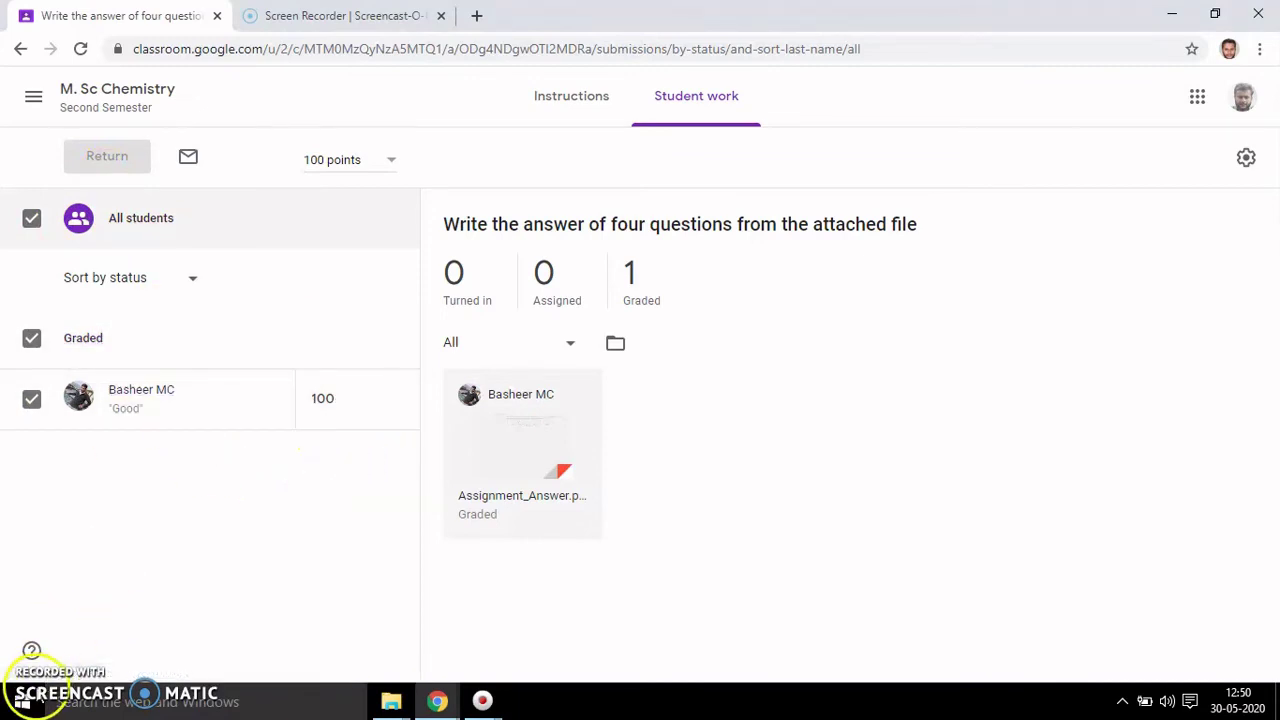
{"action": "left_click", "coordinate": [323, 398]}
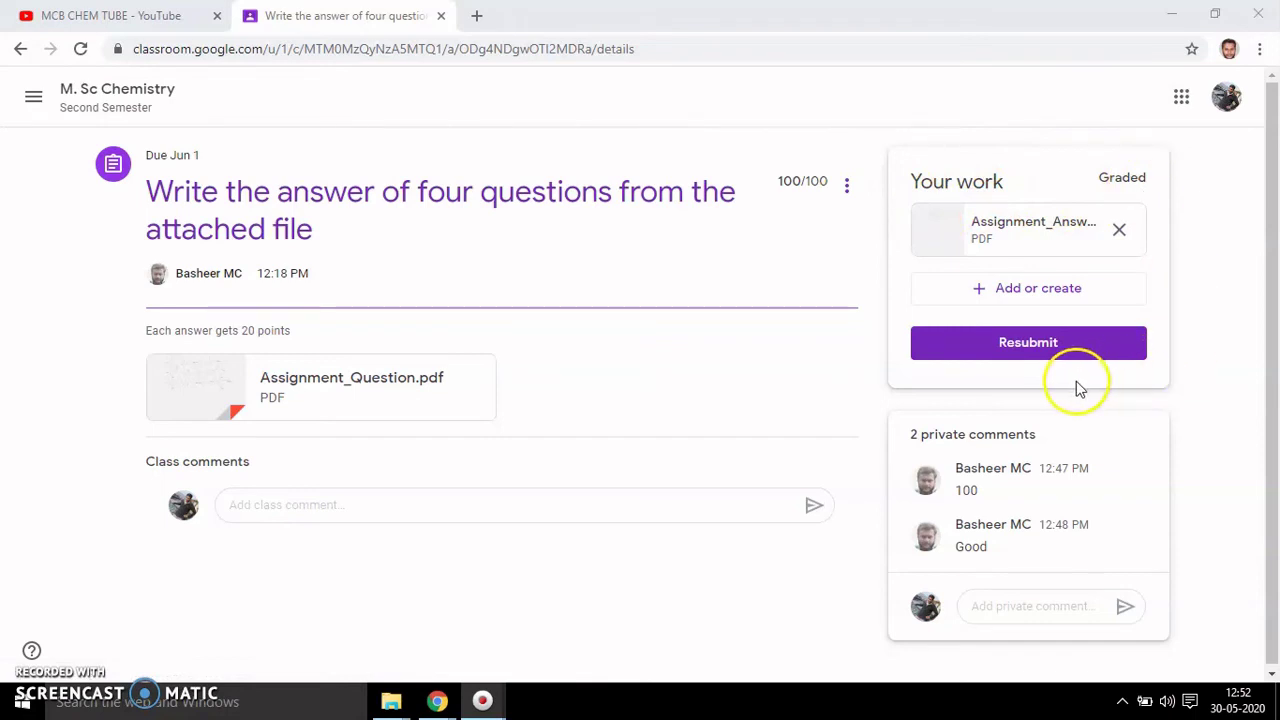
{"action": "mouse_move", "coordinate": [997, 486]}
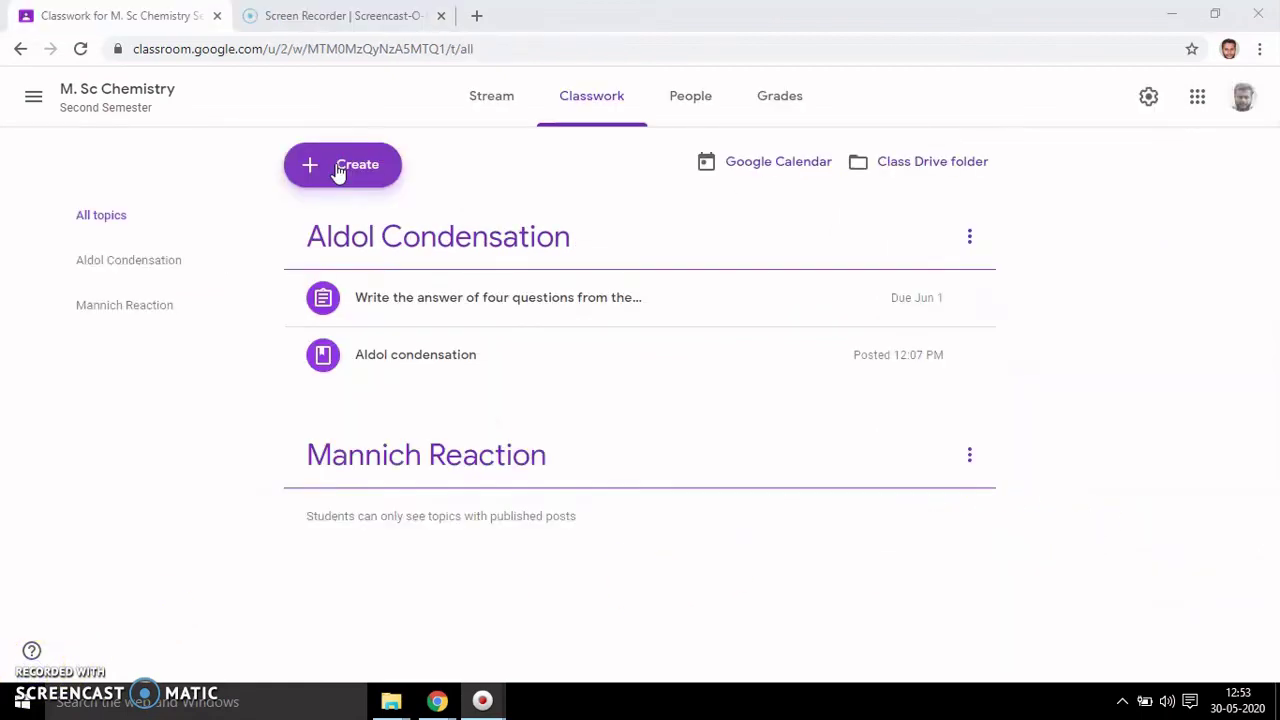
- Start a new question post, keep Short answer, and browse attachment choices without adding any
{"action": "left_click", "coordinate": [338, 172]}
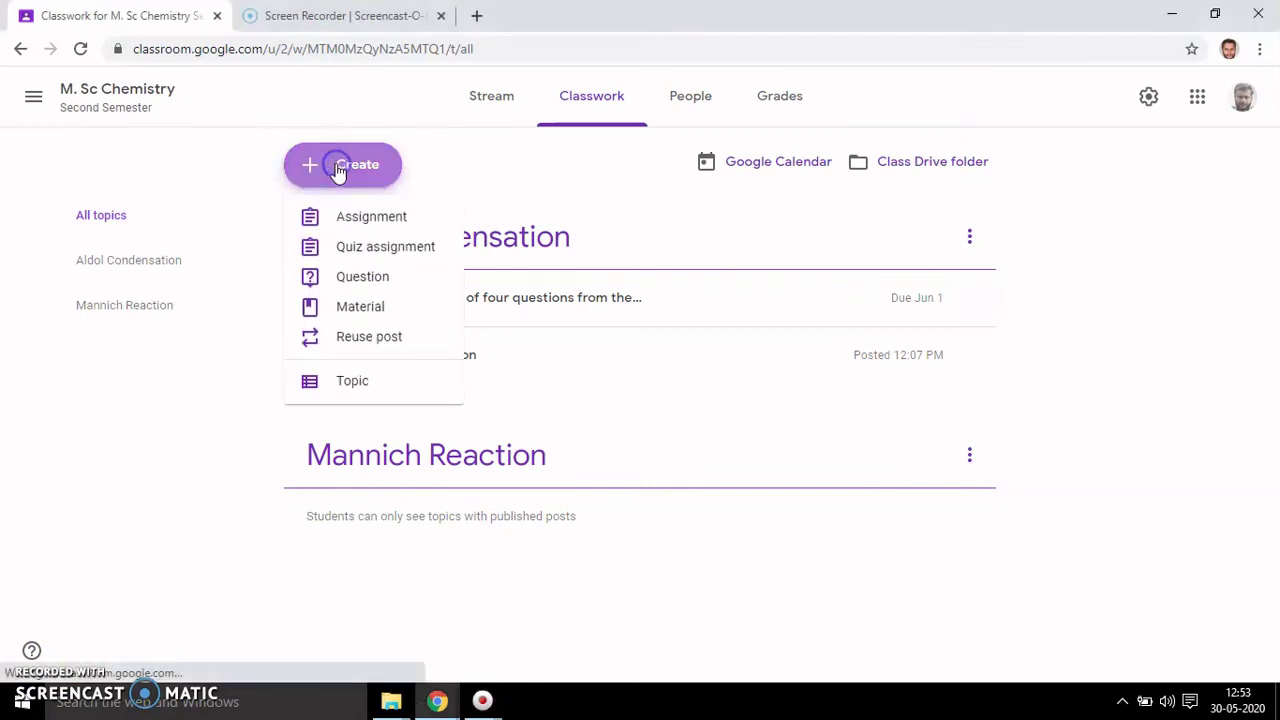
{"action": "left_click", "coordinate": [364, 279]}
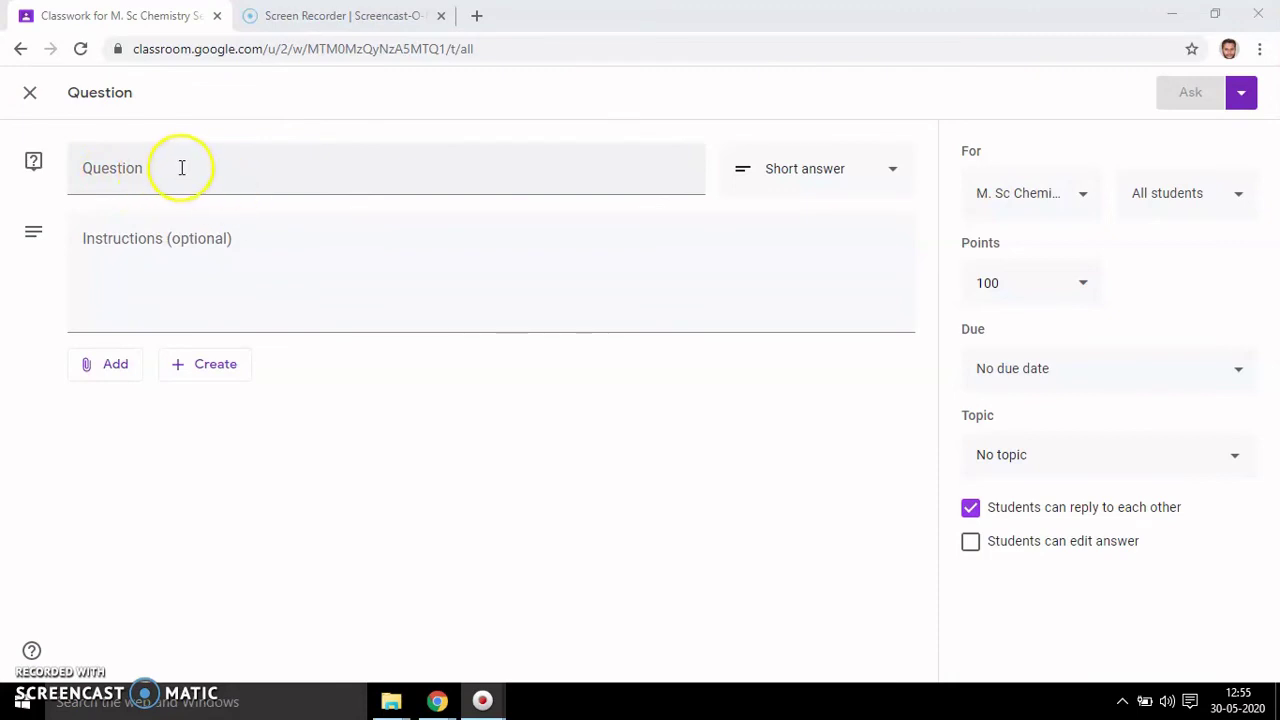
{"action": "left_click", "coordinate": [894, 170]}
{"action": "left_click", "coordinate": [891, 168]}
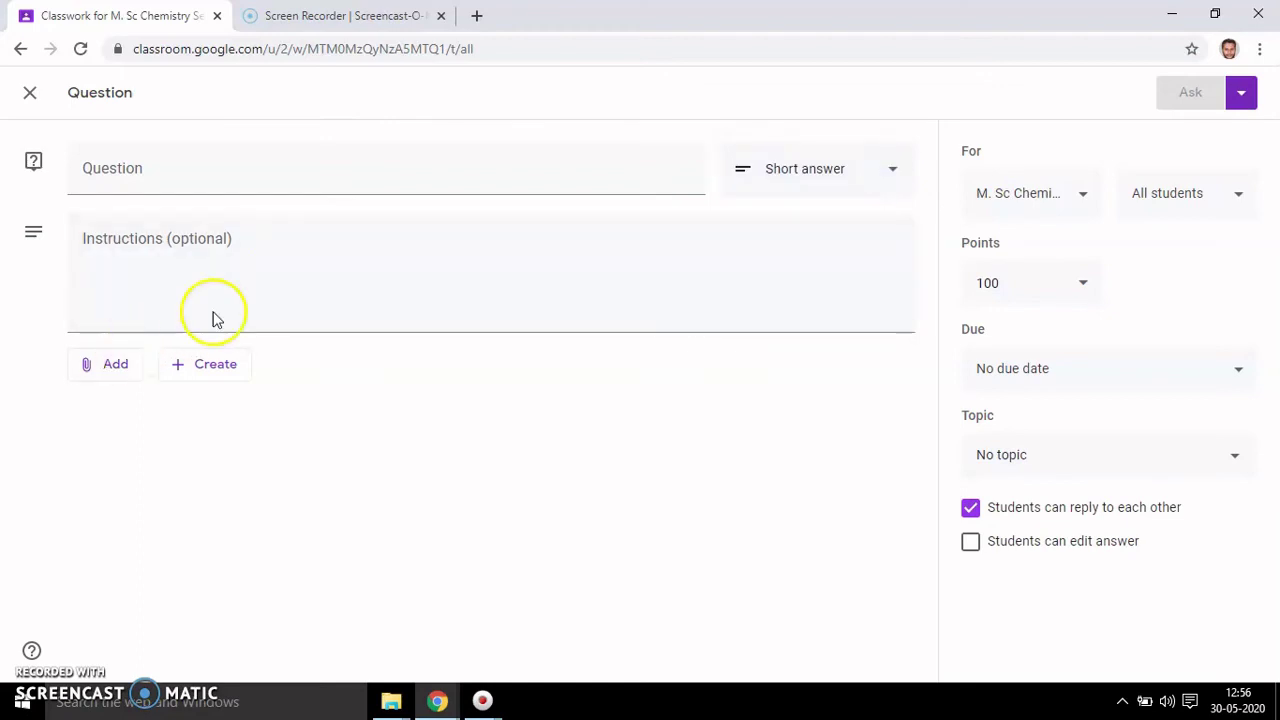
{"action": "left_click", "coordinate": [116, 366]}
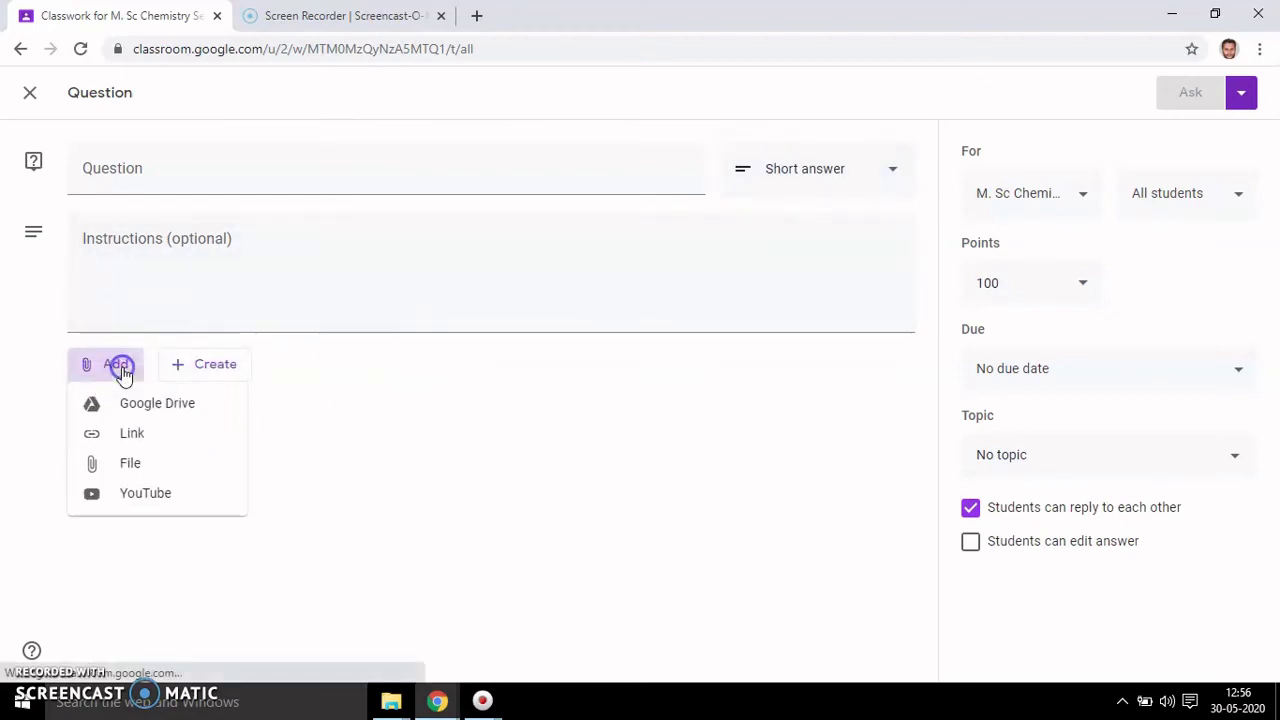
{"action": "left_click", "coordinate": [143, 411]}
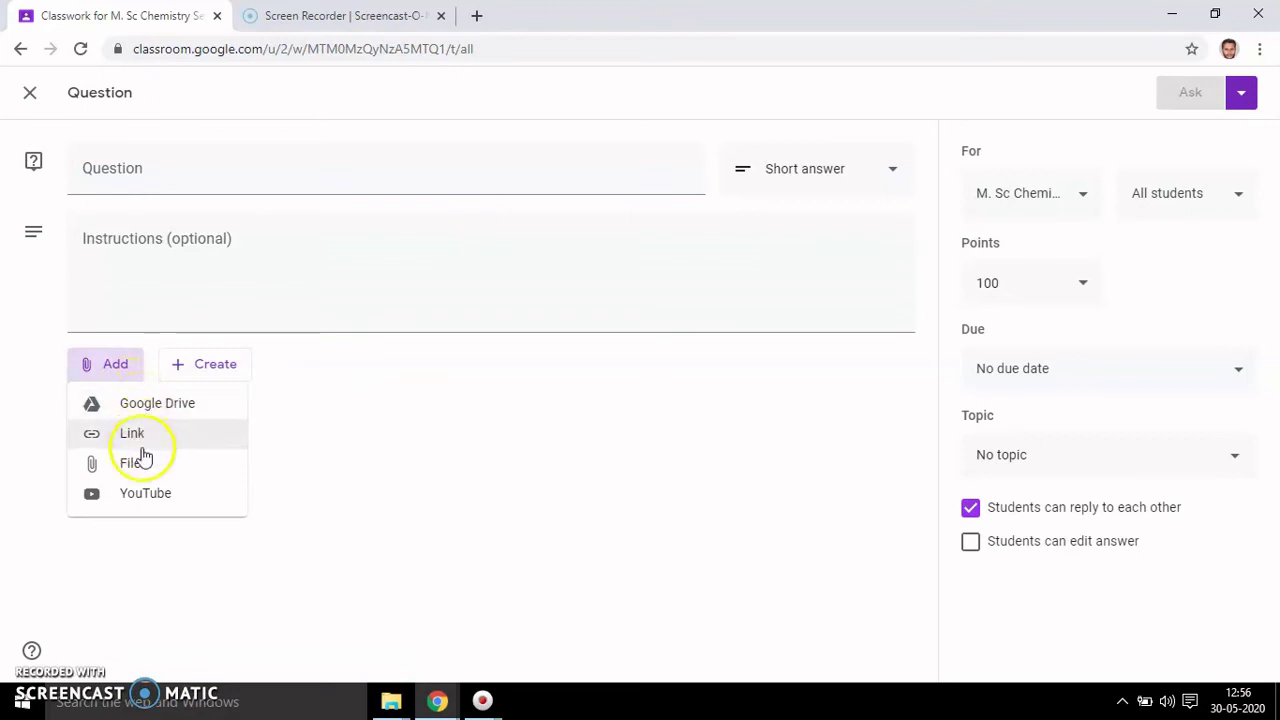
{"action": "left_click", "coordinate": [148, 500]}
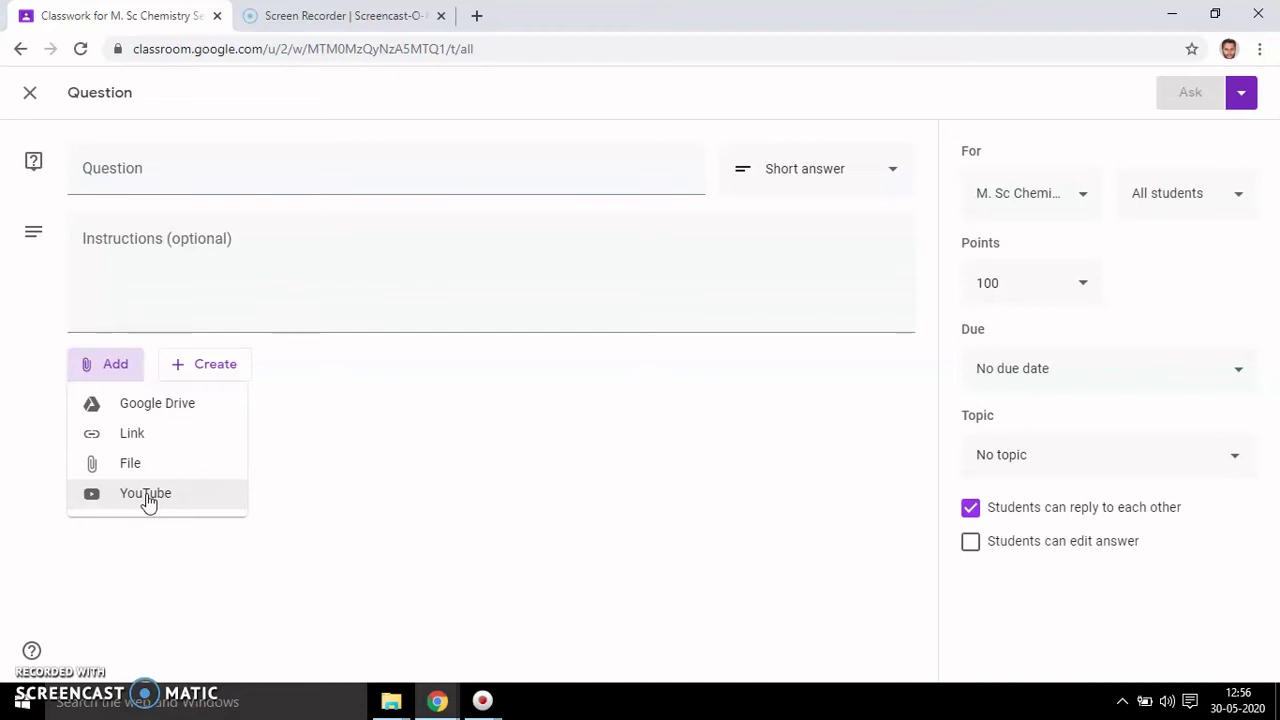
{"action": "left_click", "coordinate": [489, 450]}
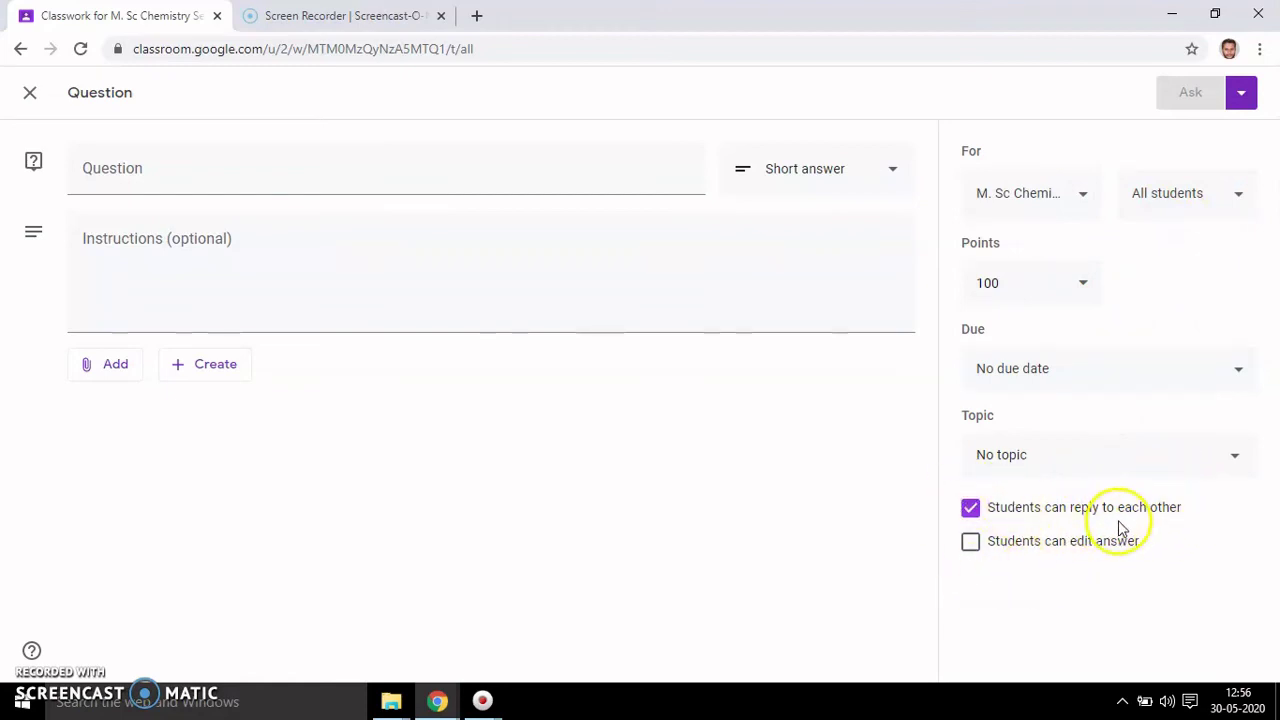
- Stop students replying to each other, check the Ask options, and close the question as a draft
{"action": "left_click", "coordinate": [971, 514]}
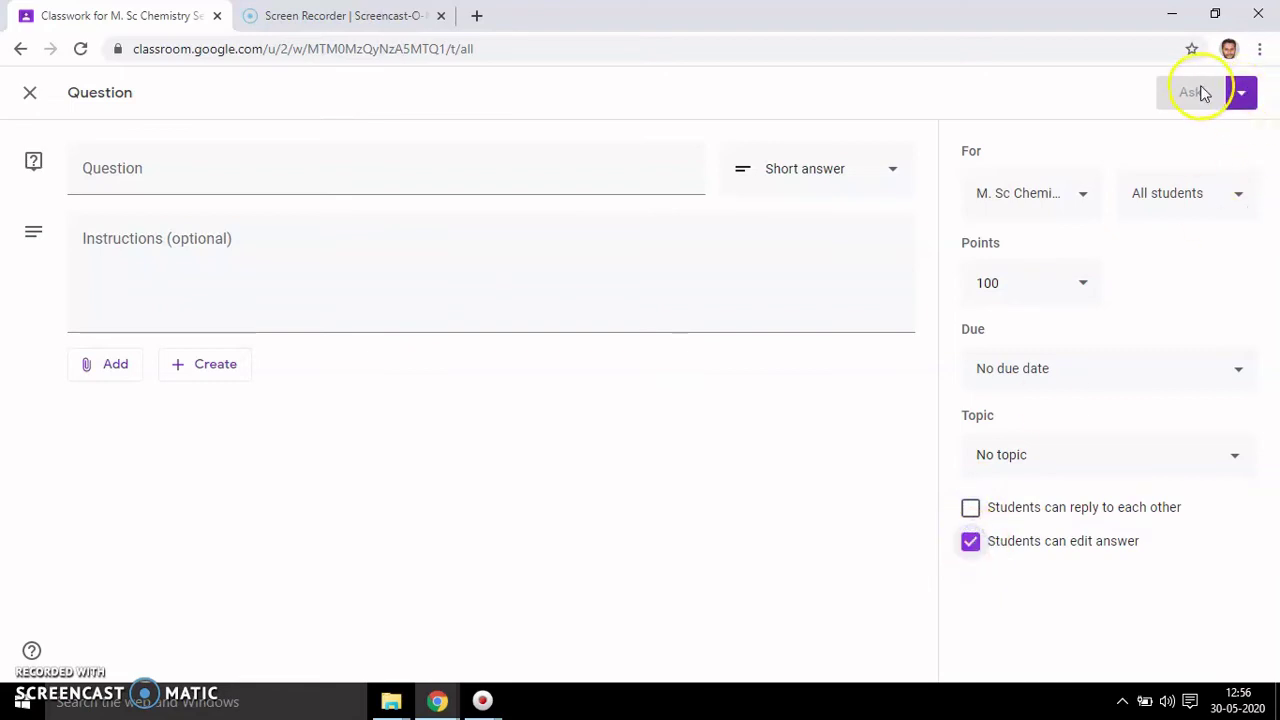
{"action": "left_click", "coordinate": [1242, 94]}
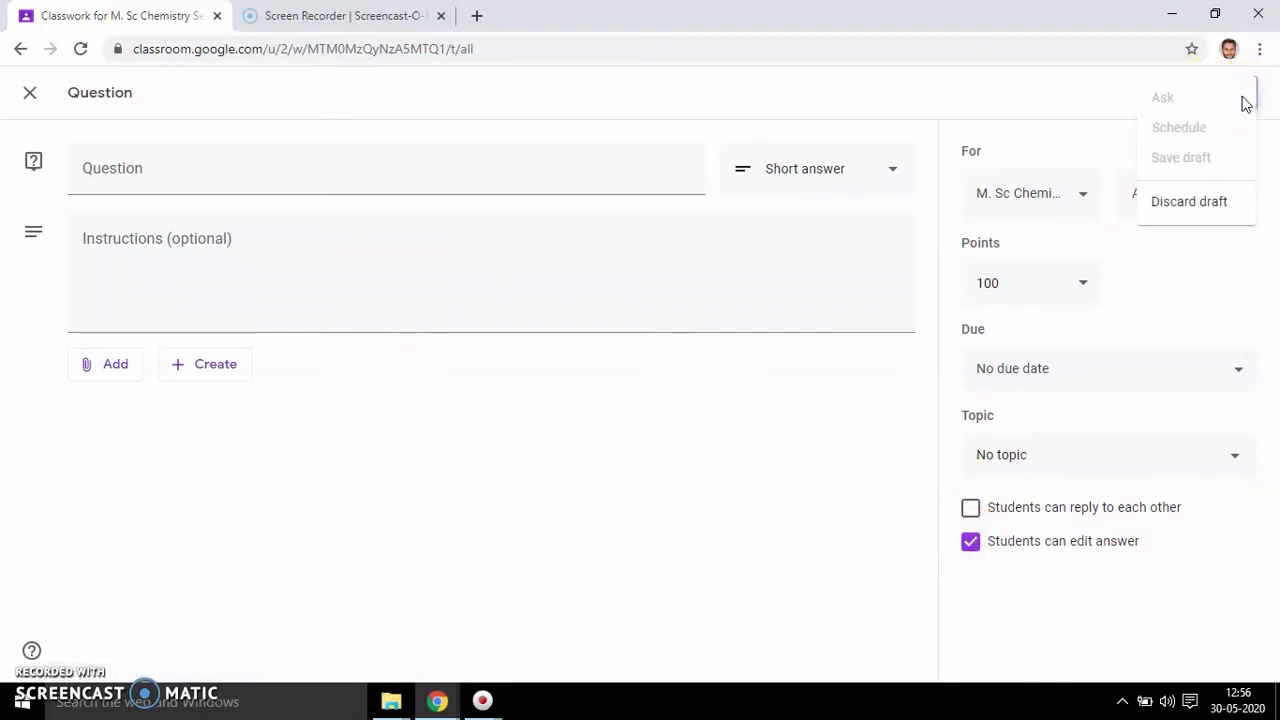
{"action": "left_click", "coordinate": [1212, 274]}
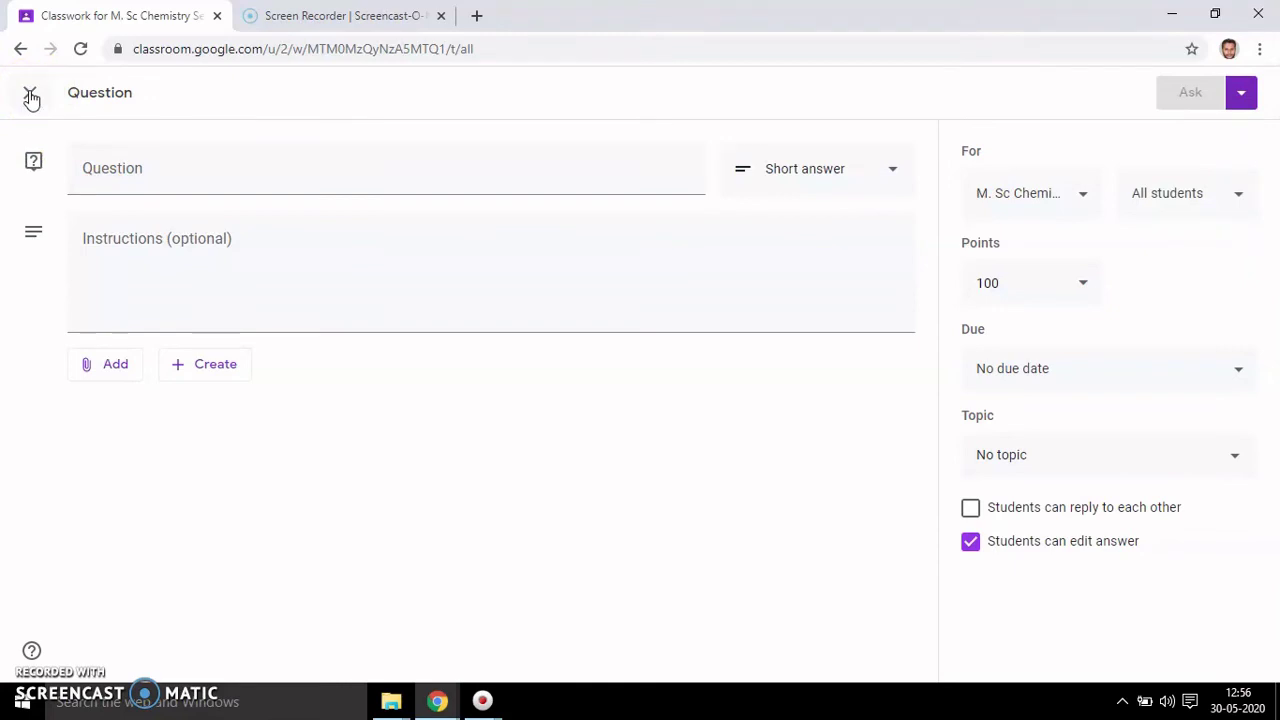
{"action": "left_click", "coordinate": [31, 97]}
{"action": "left_click", "coordinate": [349, 168]}
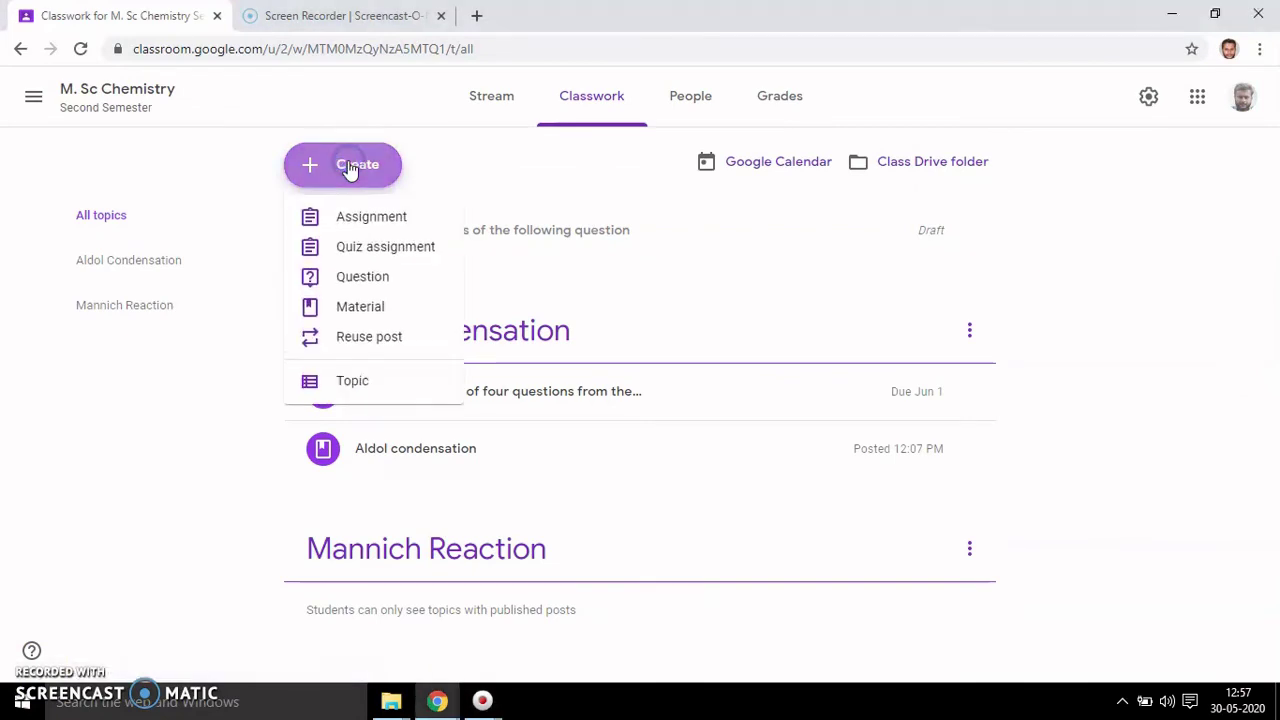
- Start a Quiz assignment, browse the Add and Create menus, then open the attached Blank Quiz
{"action": "left_click", "coordinate": [388, 250]}
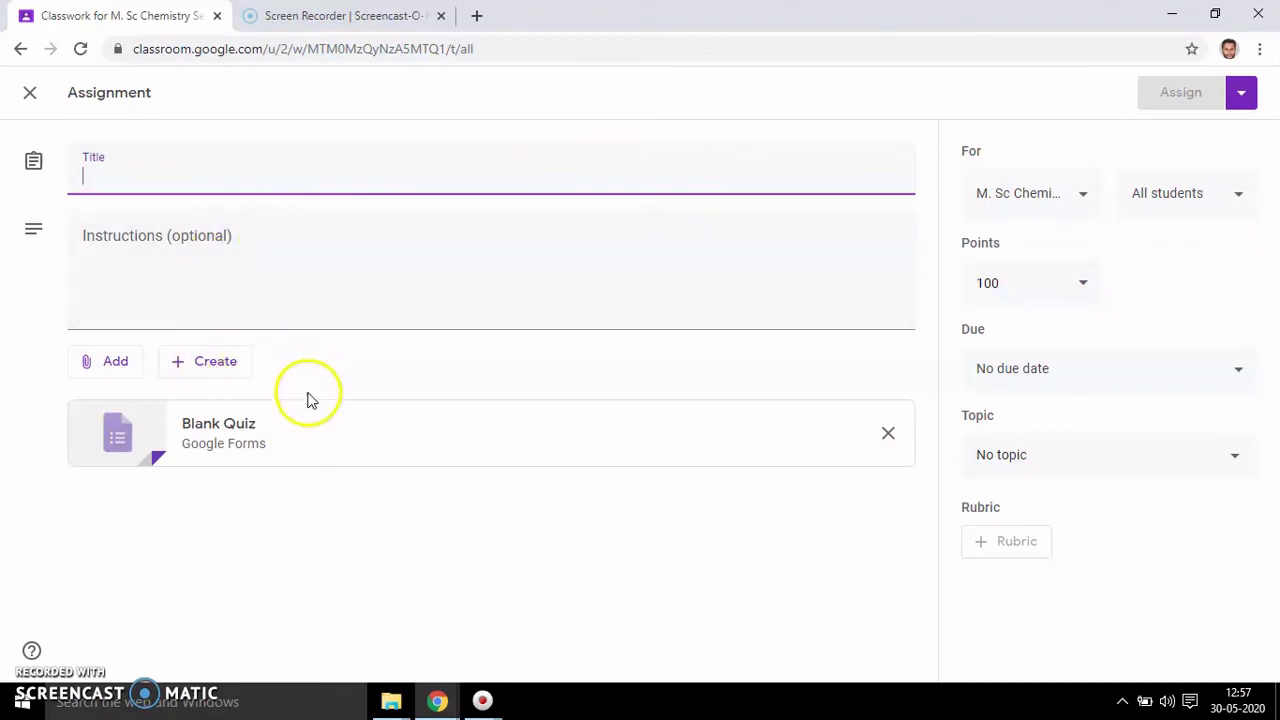
{"action": "left_click", "coordinate": [122, 369]}
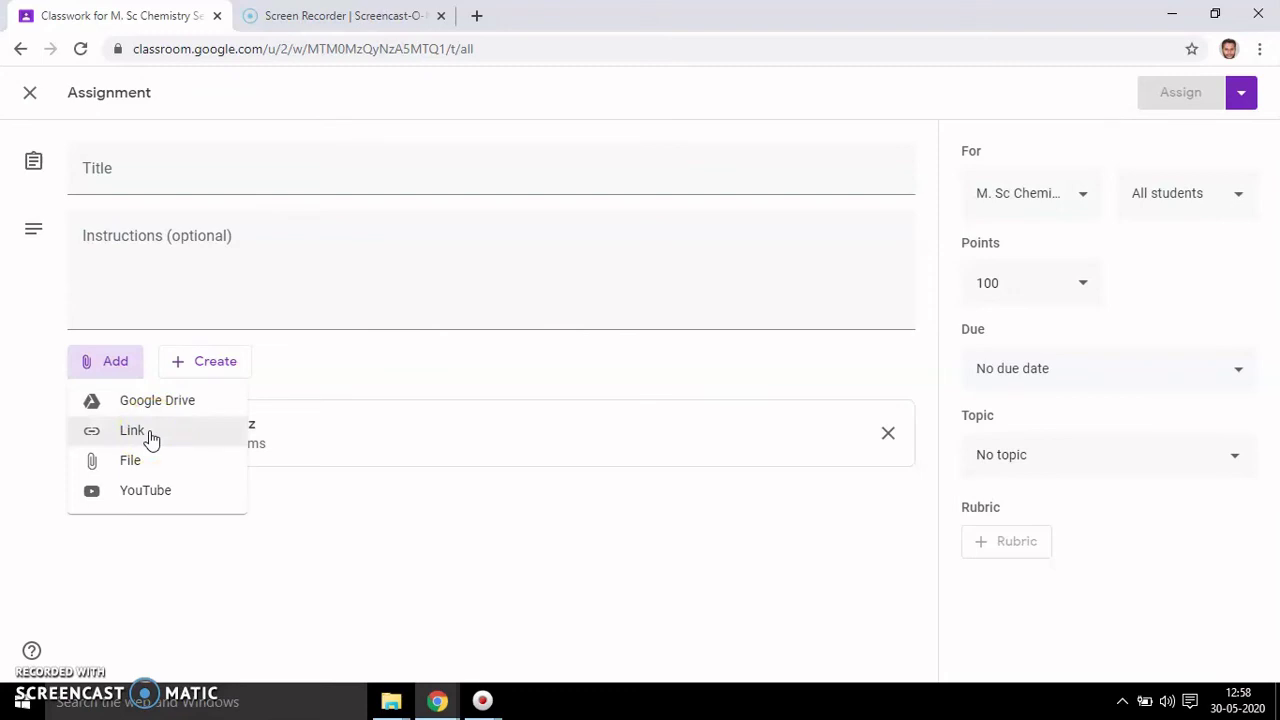
{"action": "left_click", "coordinate": [145, 463]}
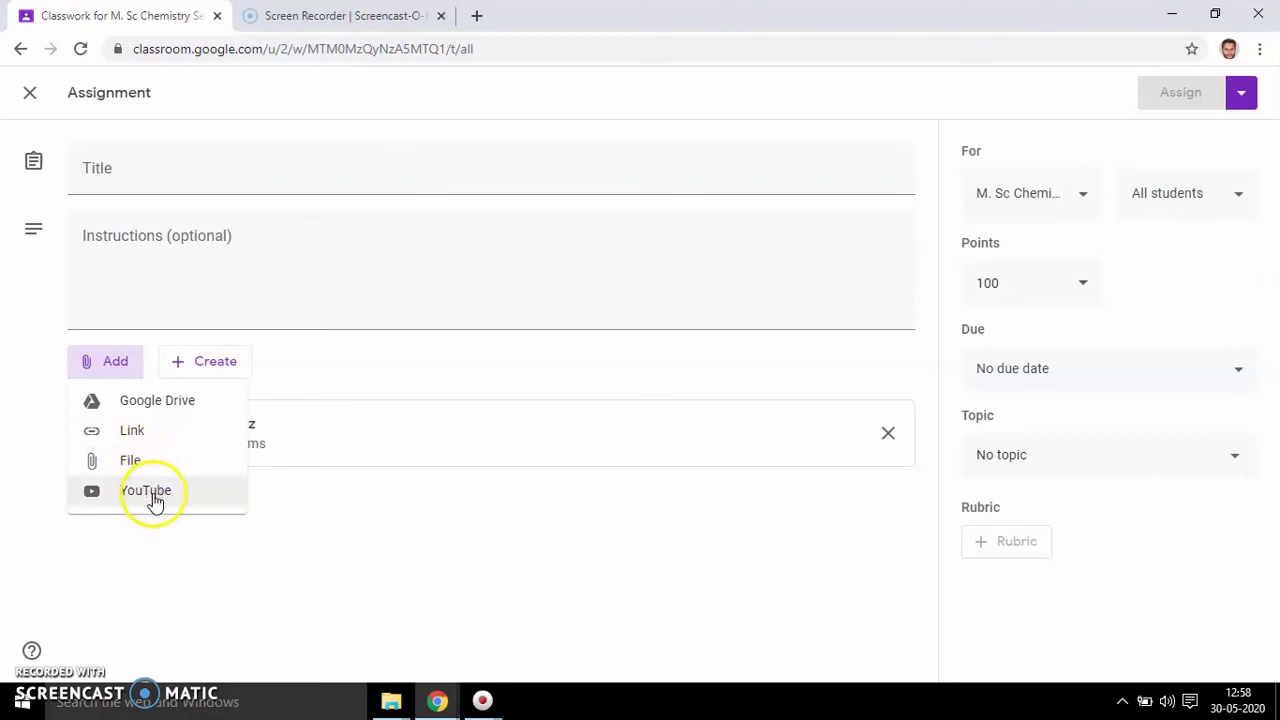
{"action": "left_click", "coordinate": [220, 363]}
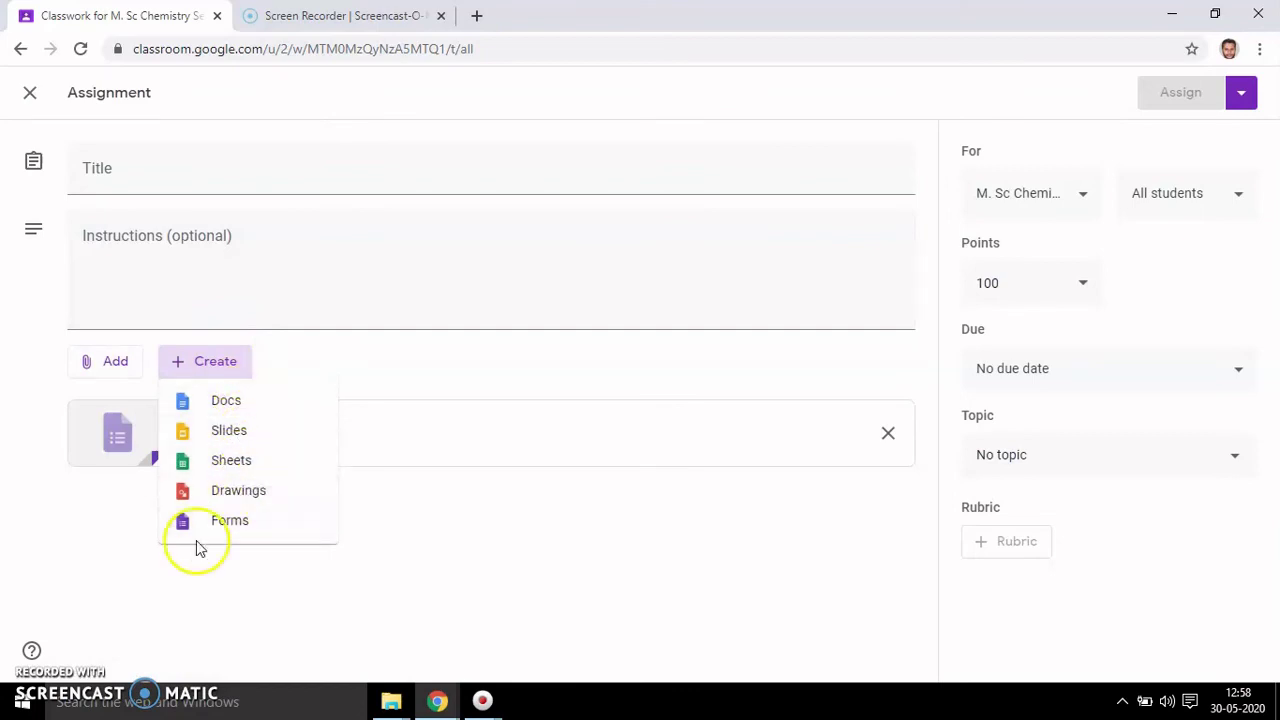
{"action": "left_click", "coordinate": [100, 578]}
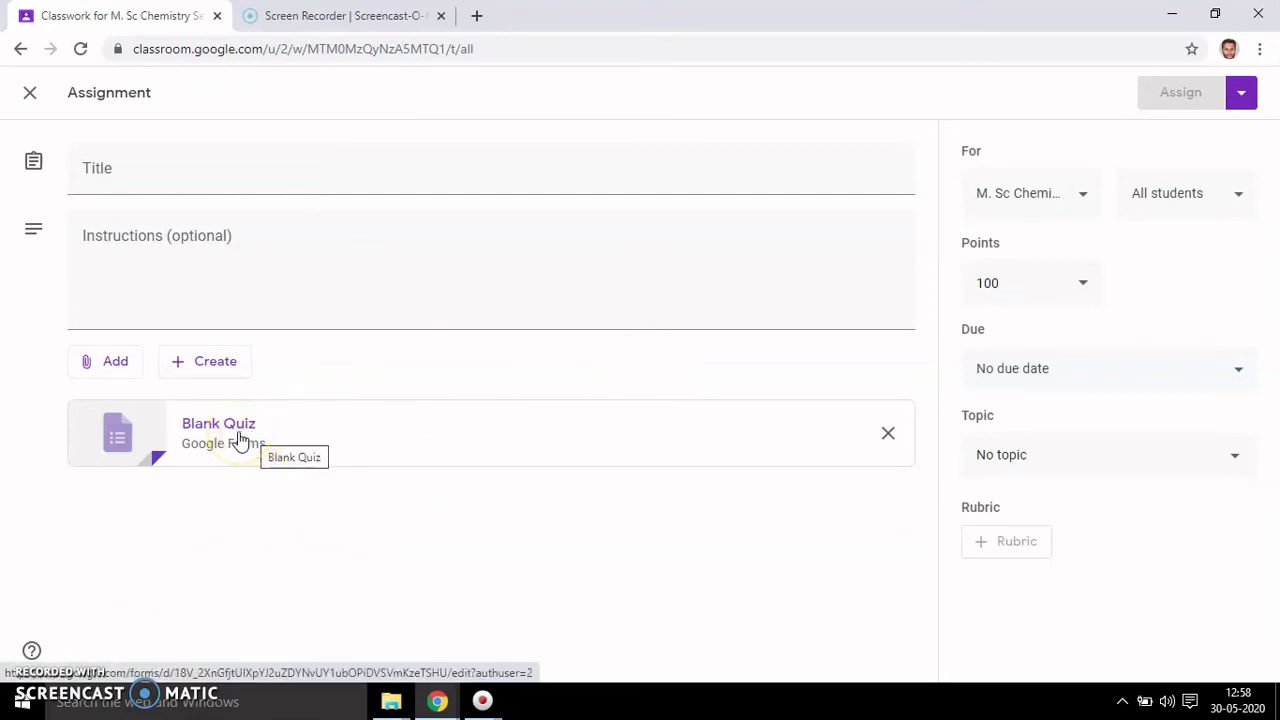
{"action": "left_click", "coordinate": [238, 431]}
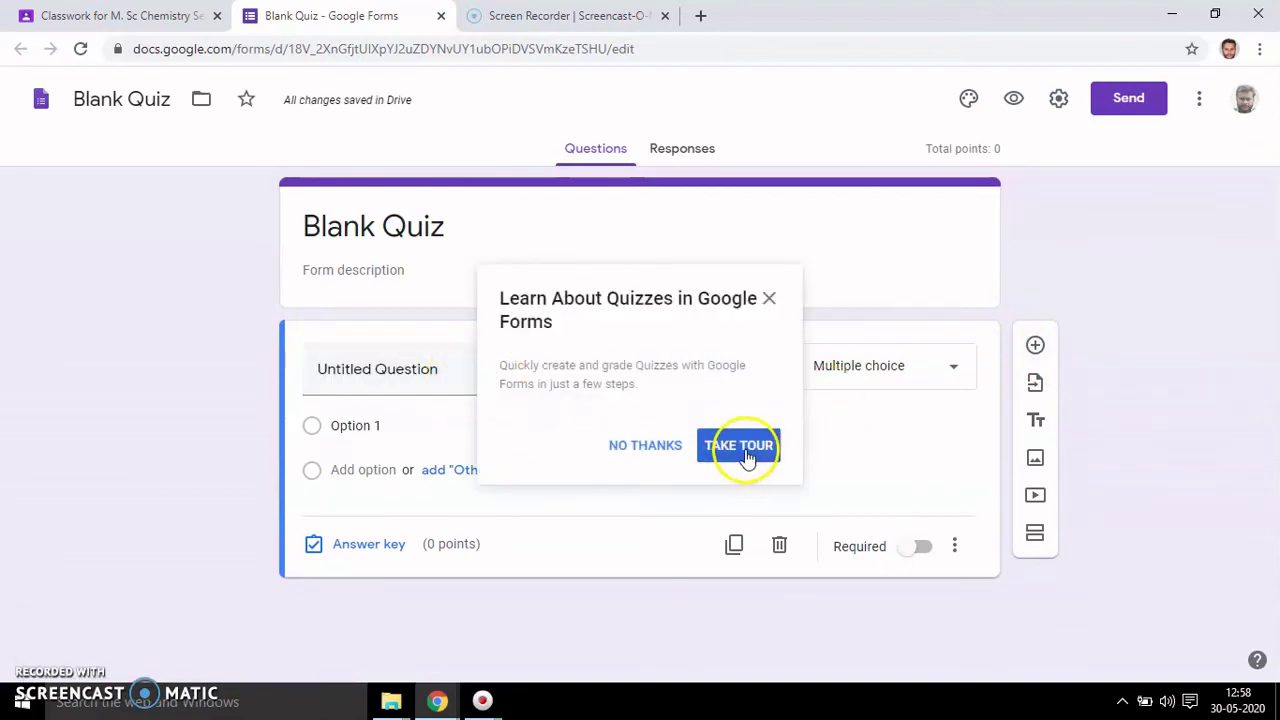
- Keep the first question multiple choice, make it required, and duplicate it into a second question
{"action": "left_click", "coordinate": [658, 447]}
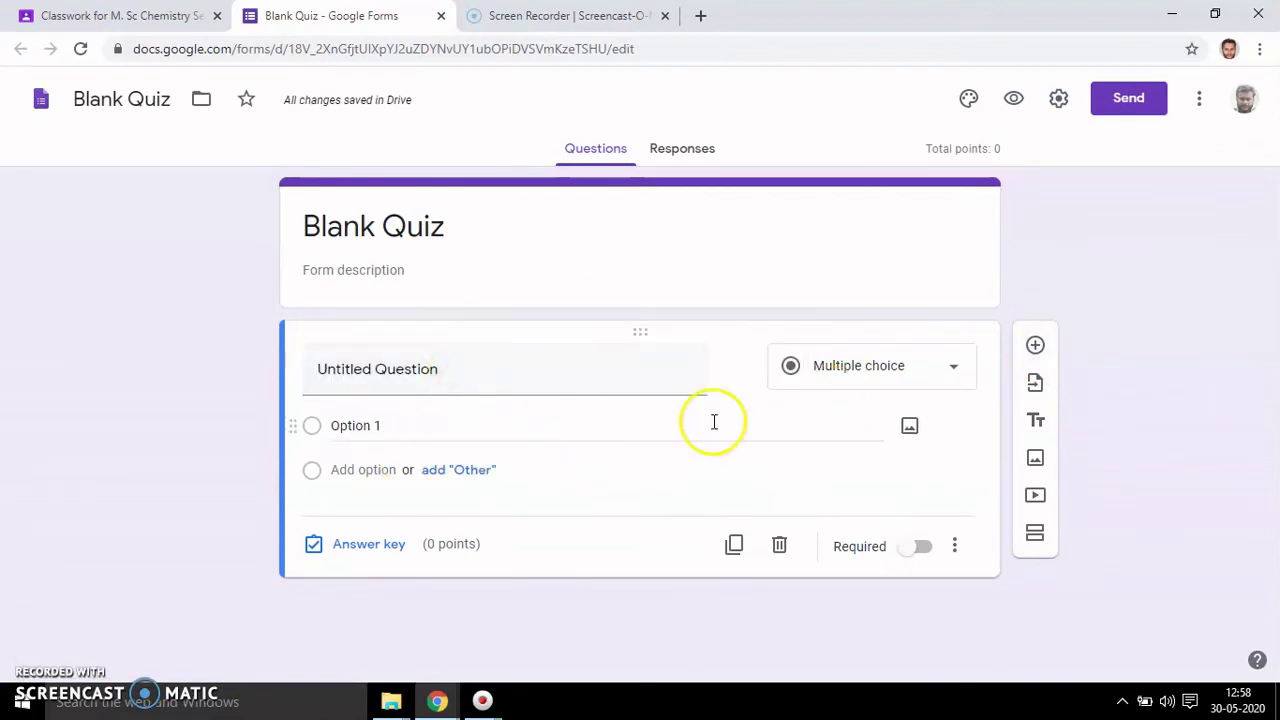
{"action": "left_click", "coordinate": [955, 373]}
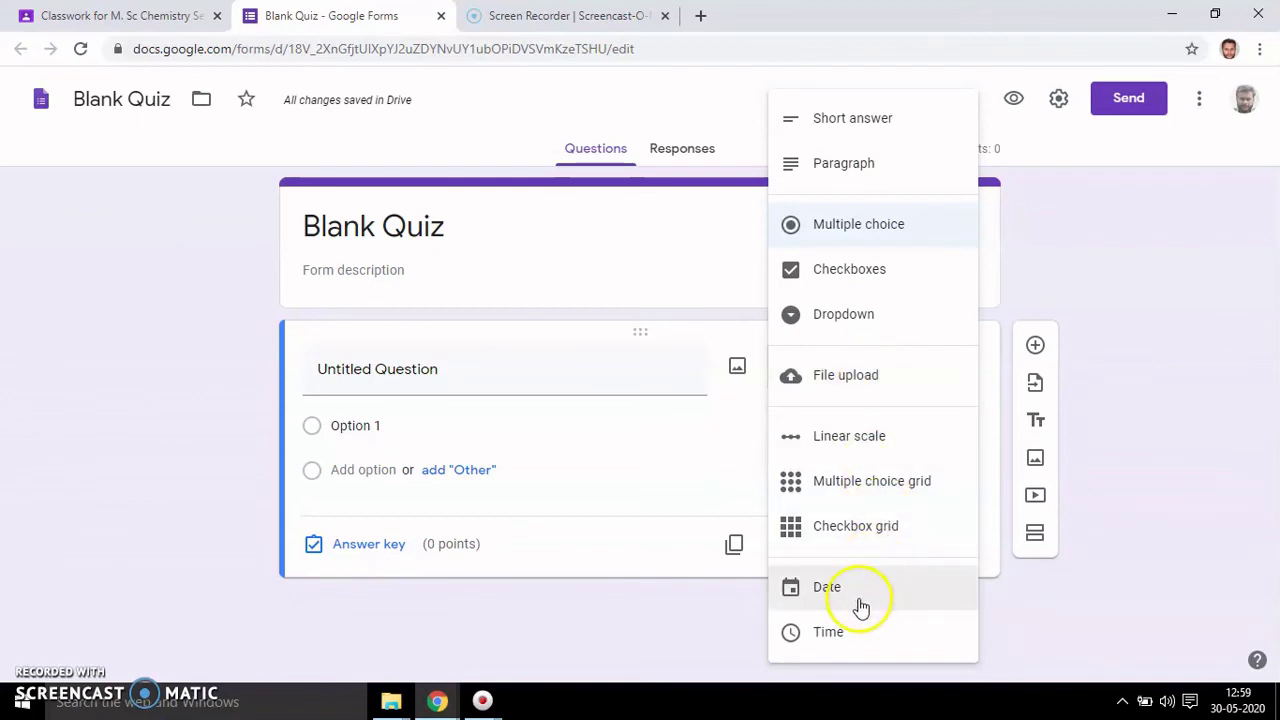
{"action": "left_click", "coordinate": [1055, 613]}
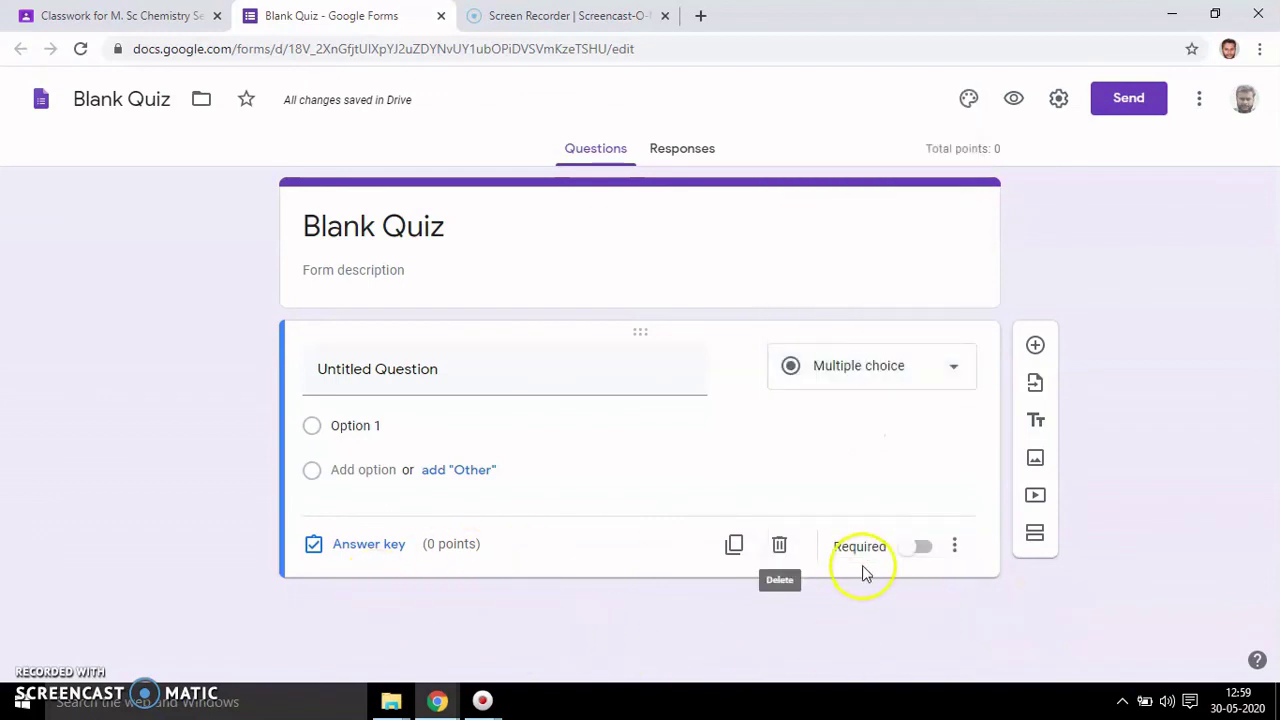
{"action": "left_click", "coordinate": [926, 550]}
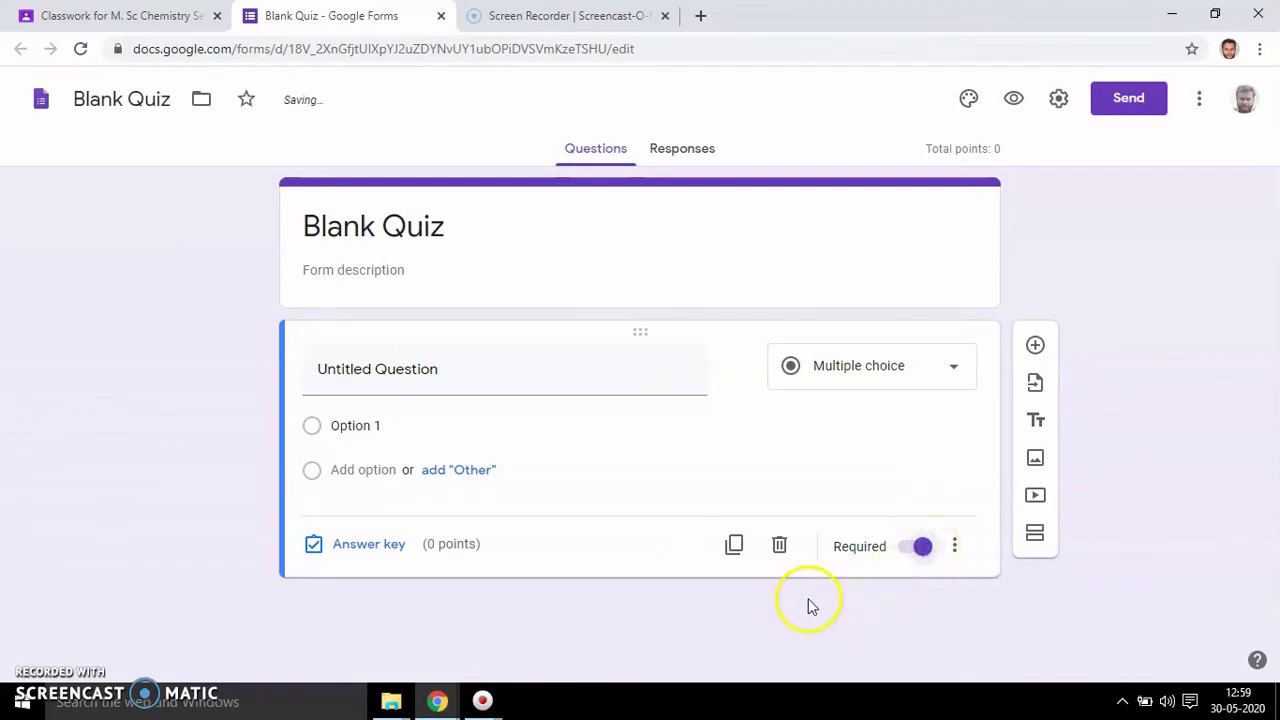
{"action": "left_click", "coordinate": [734, 546]}
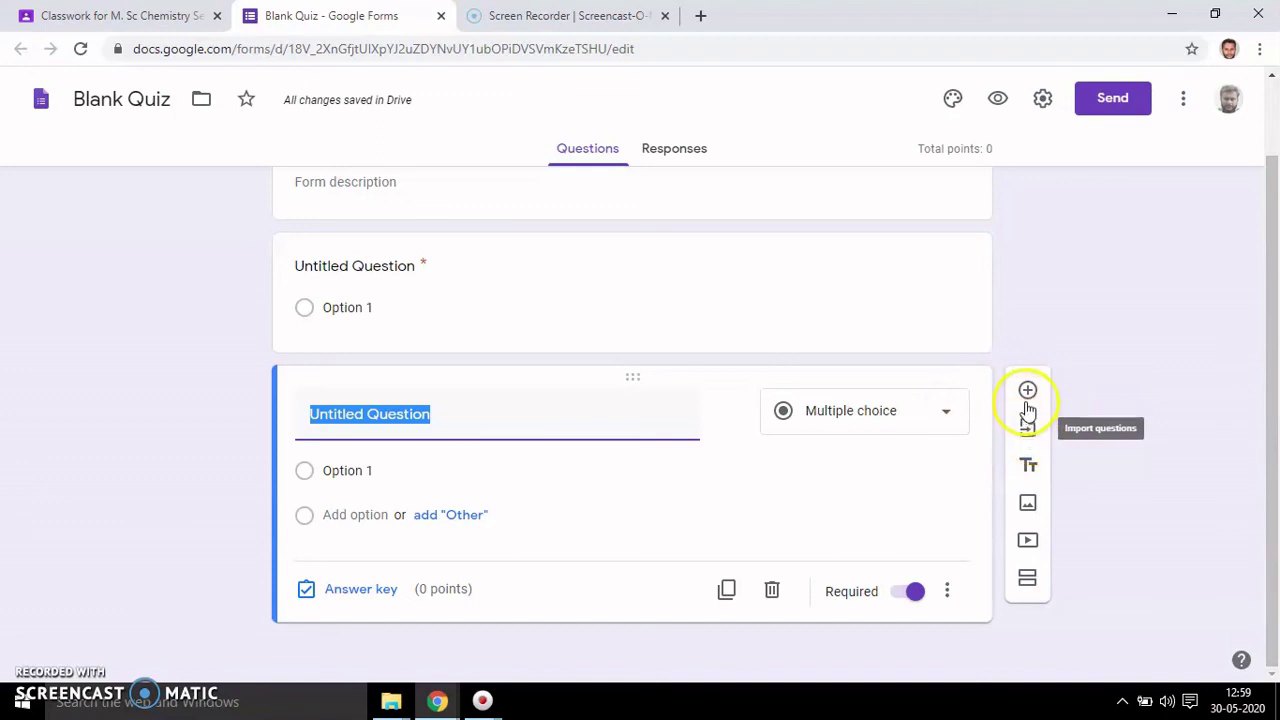
{"action": "left_click", "coordinate": [1027, 398]}
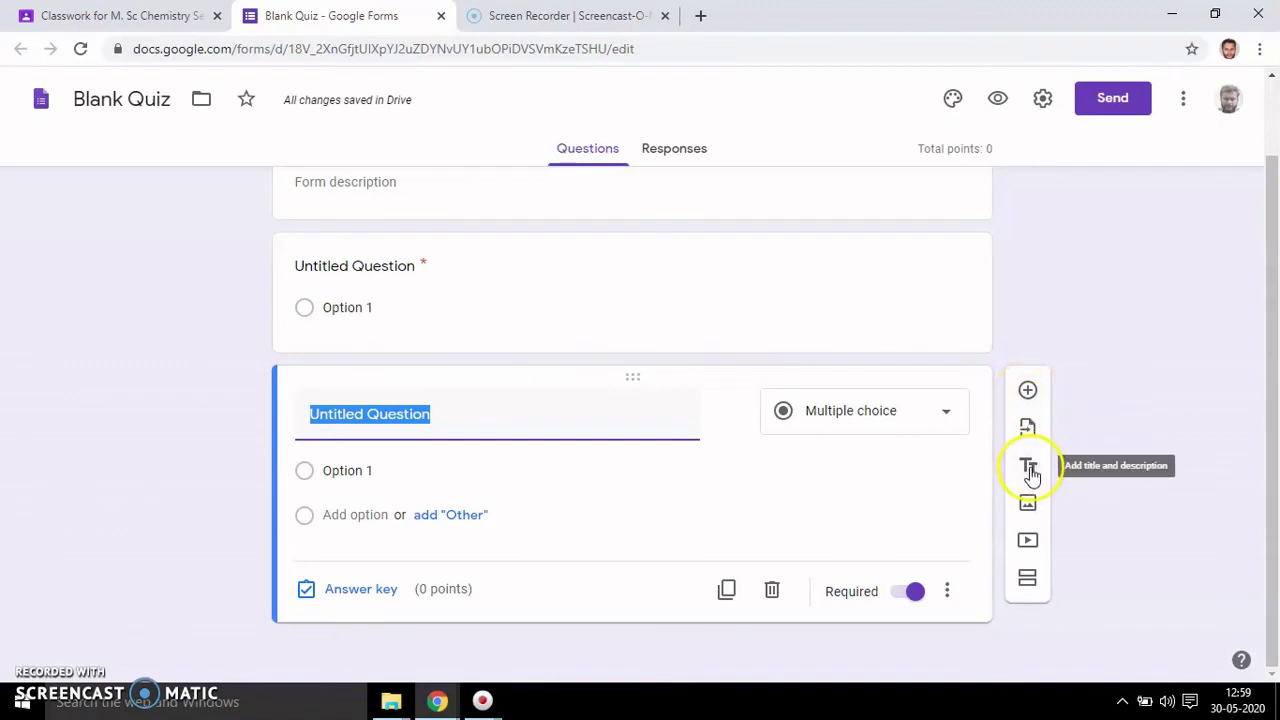
{"action": "left_click", "coordinate": [1029, 505]}
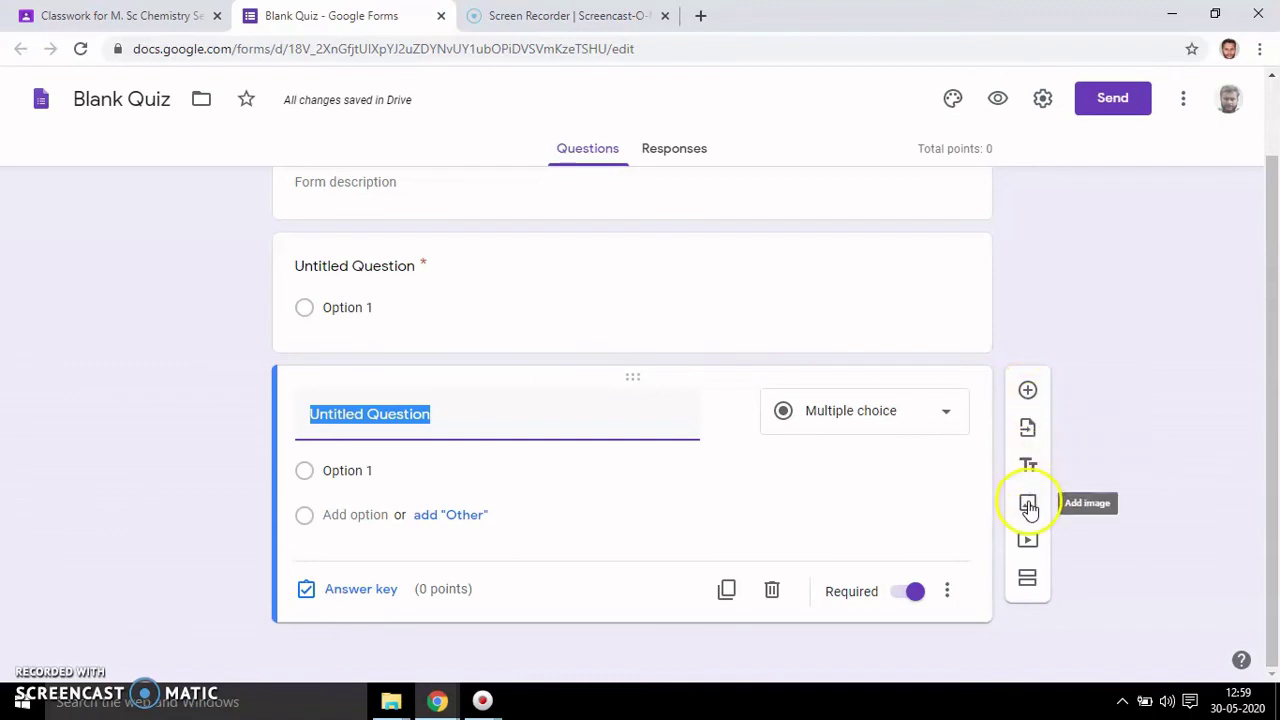
{"action": "left_click", "coordinate": [1028, 541]}
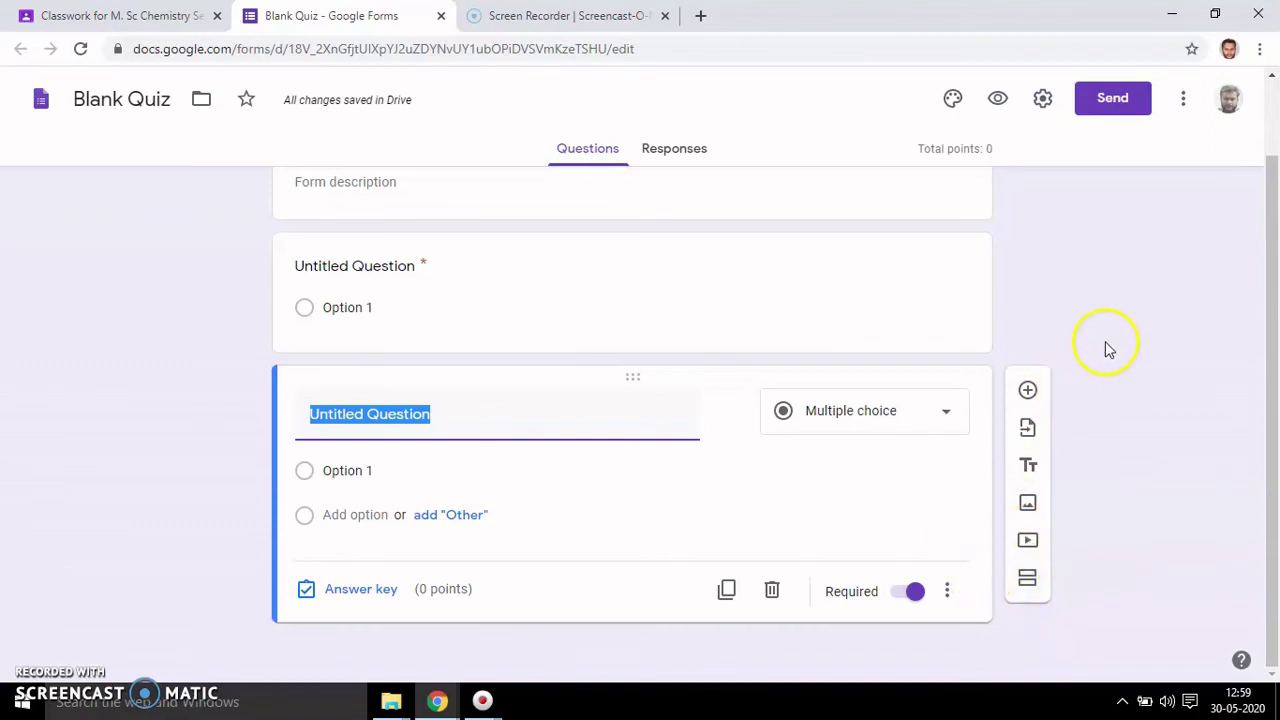
{"action": "left_click", "coordinate": [1183, 105]}
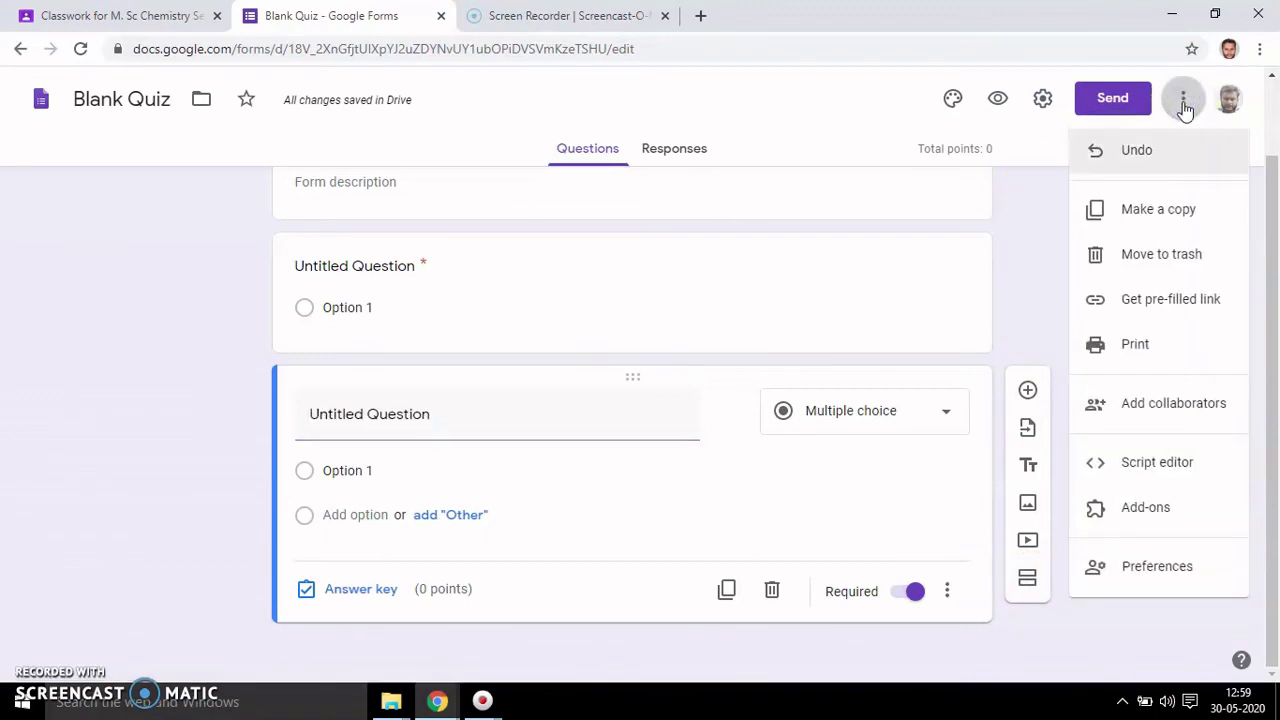
- Check the More and Send options without changing anything, then close the Blank Quiz form
{"action": "left_click", "coordinate": [1113, 100]}
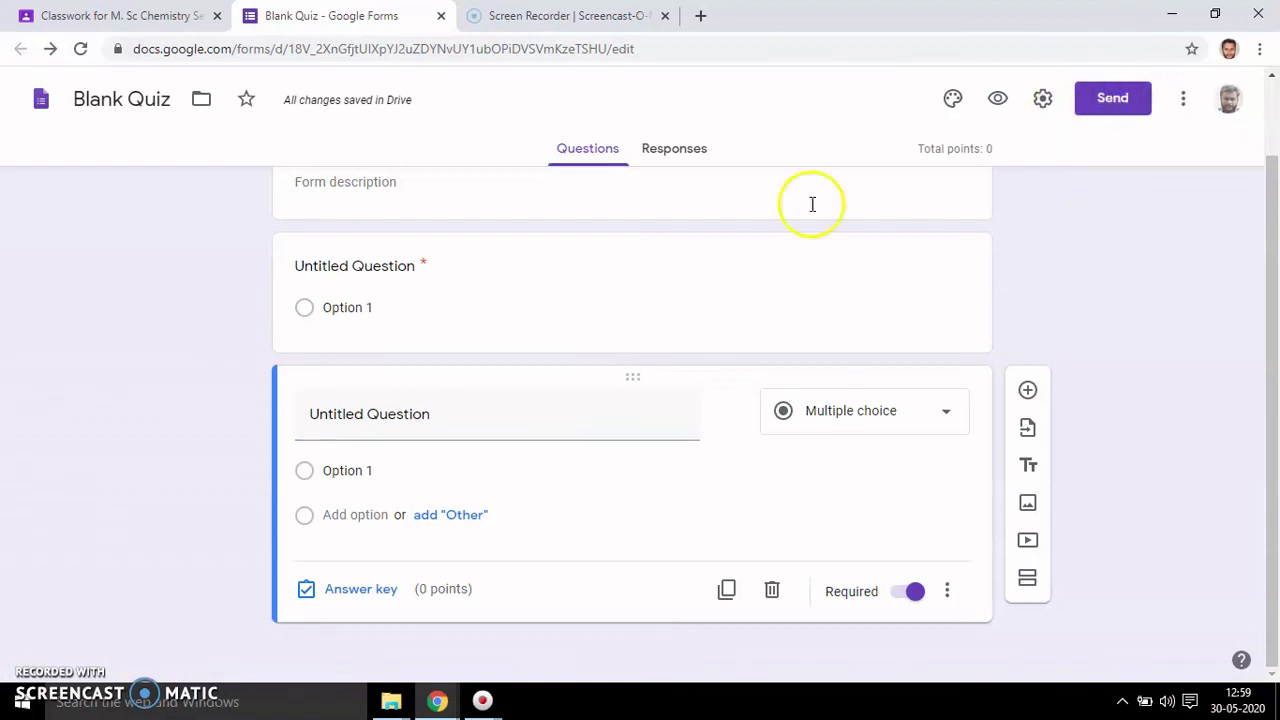
{"action": "left_click", "coordinate": [1106, 97]}
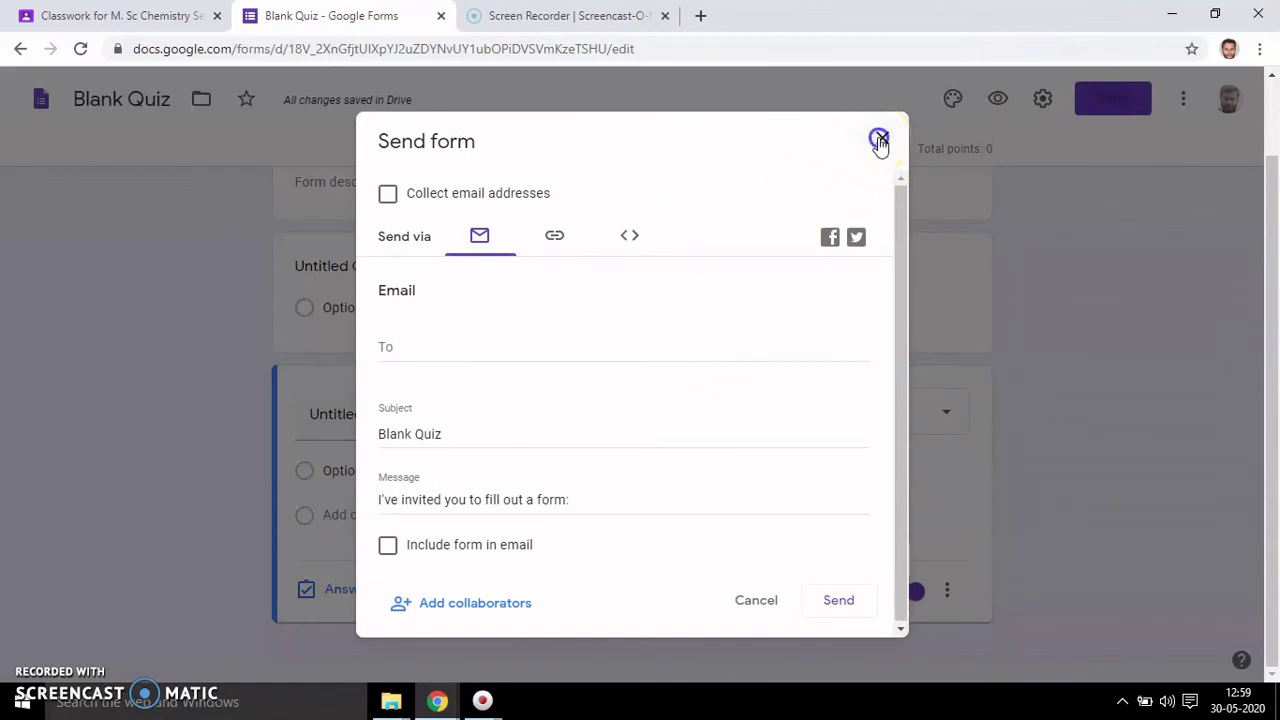
{"action": "left_click", "coordinate": [881, 141]}
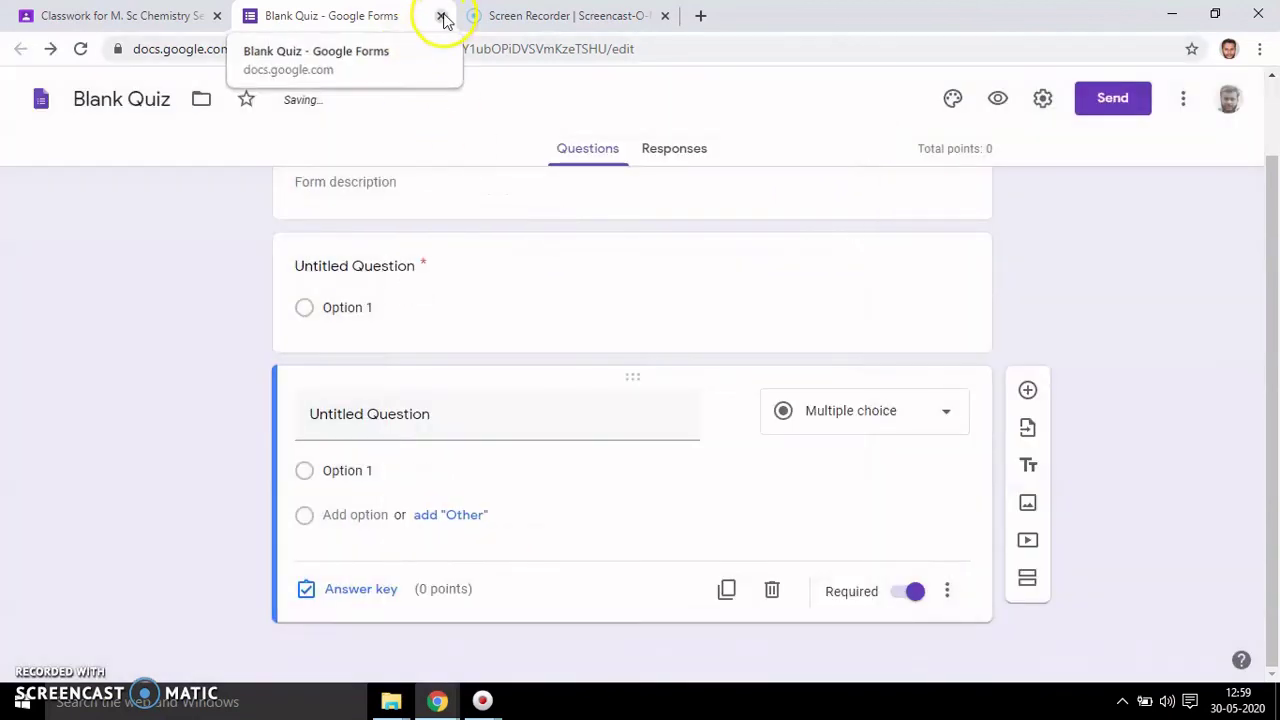
{"action": "left_click", "coordinate": [441, 16]}
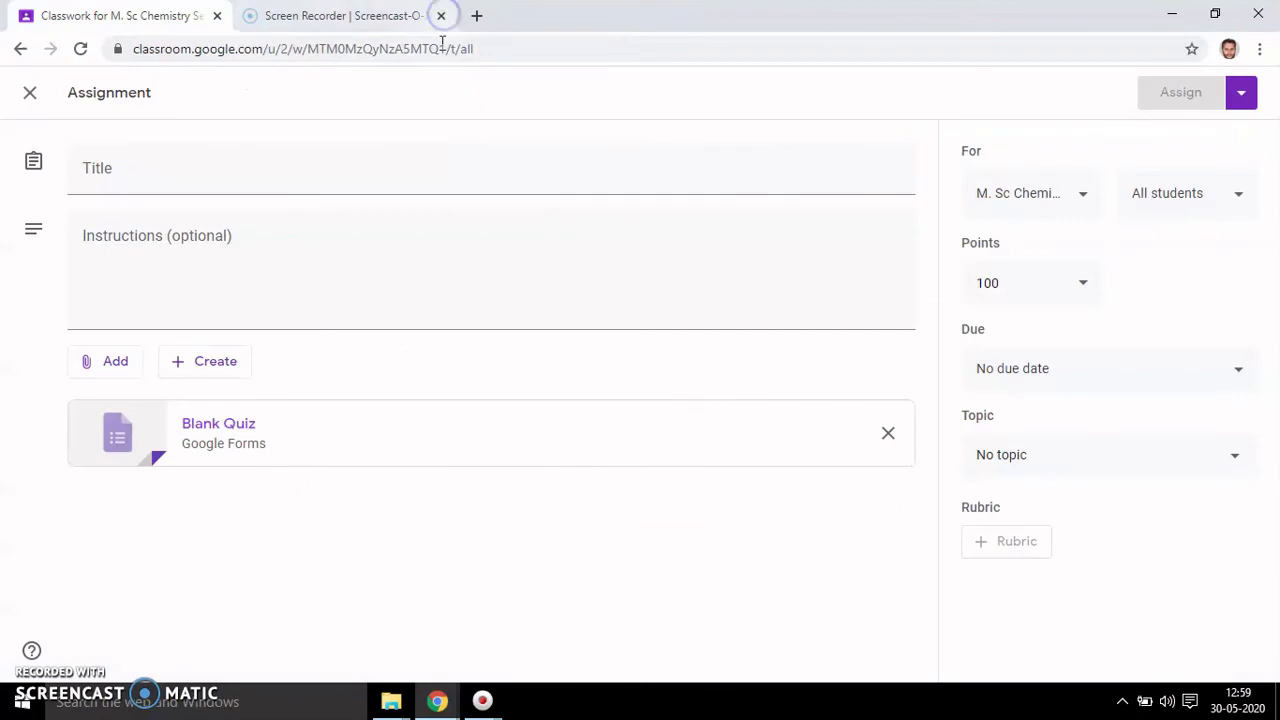
- Reopen and close the attached Blank Quiz, then exit the editor, saving the 'Science Quiz' draft
{"action": "left_click", "coordinate": [212, 425]}
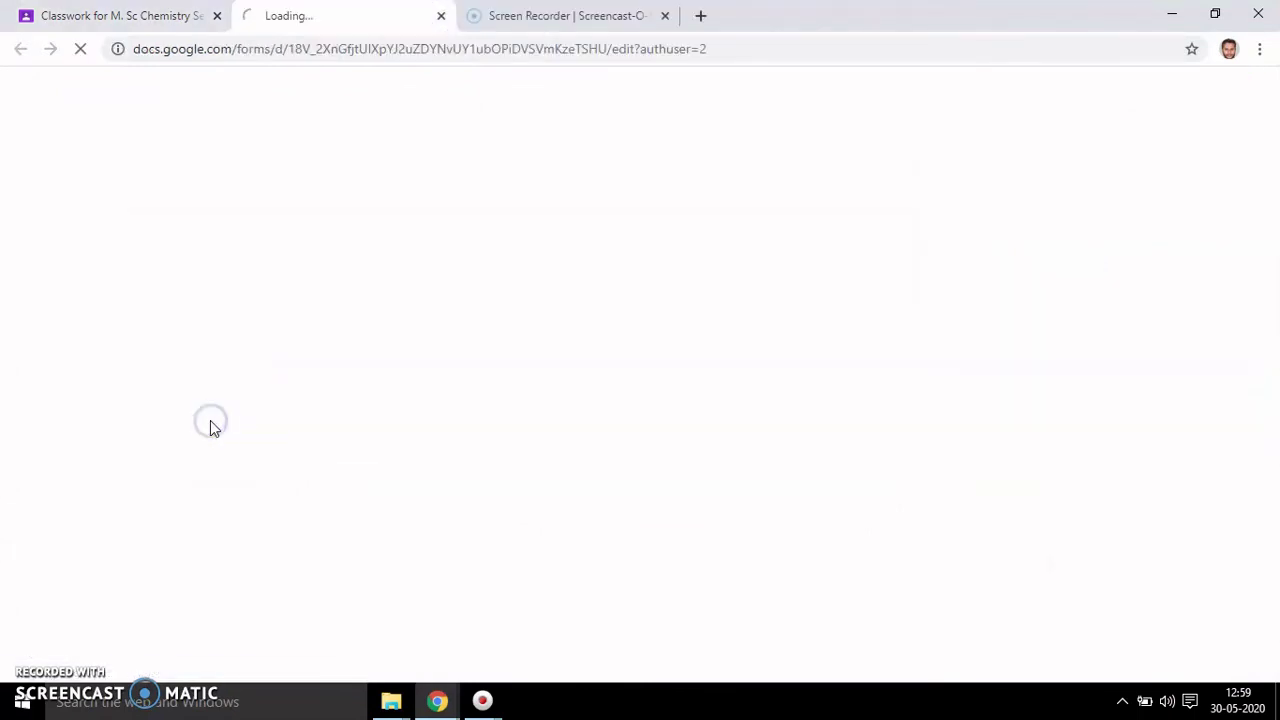
{"action": "left_click", "coordinate": [441, 16]}
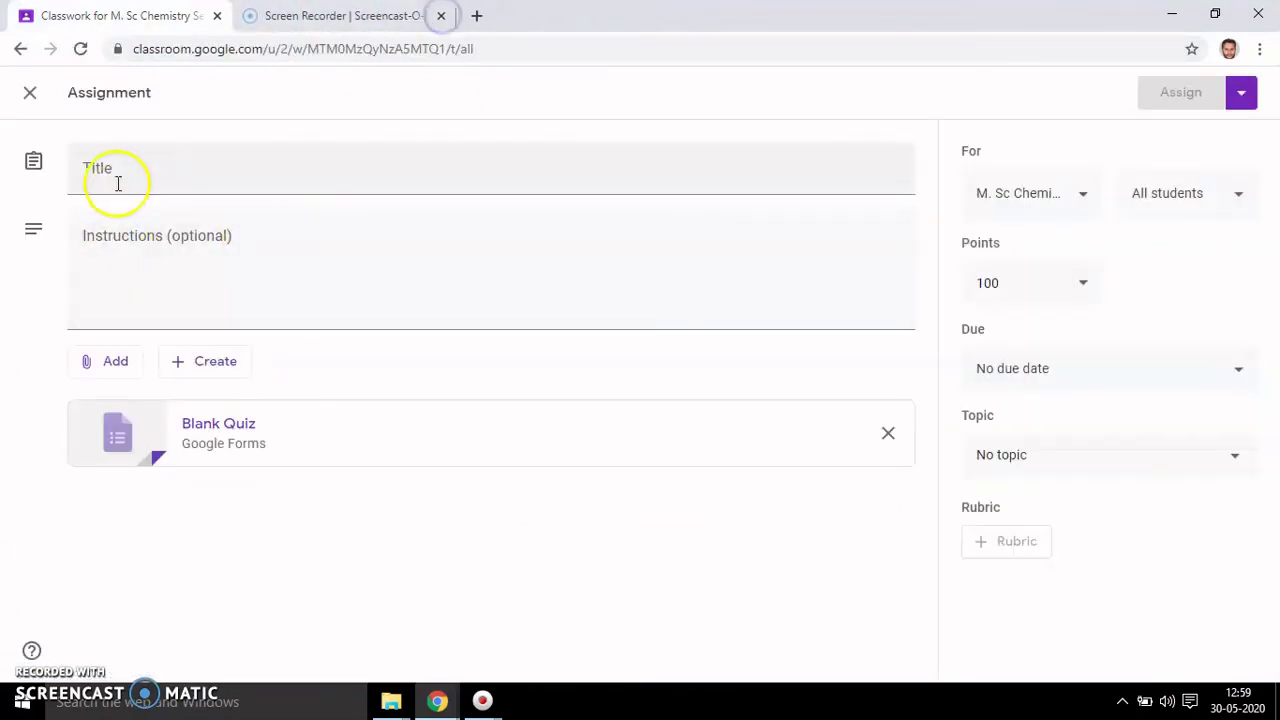
{"action": "left_click", "coordinate": [31, 96]}
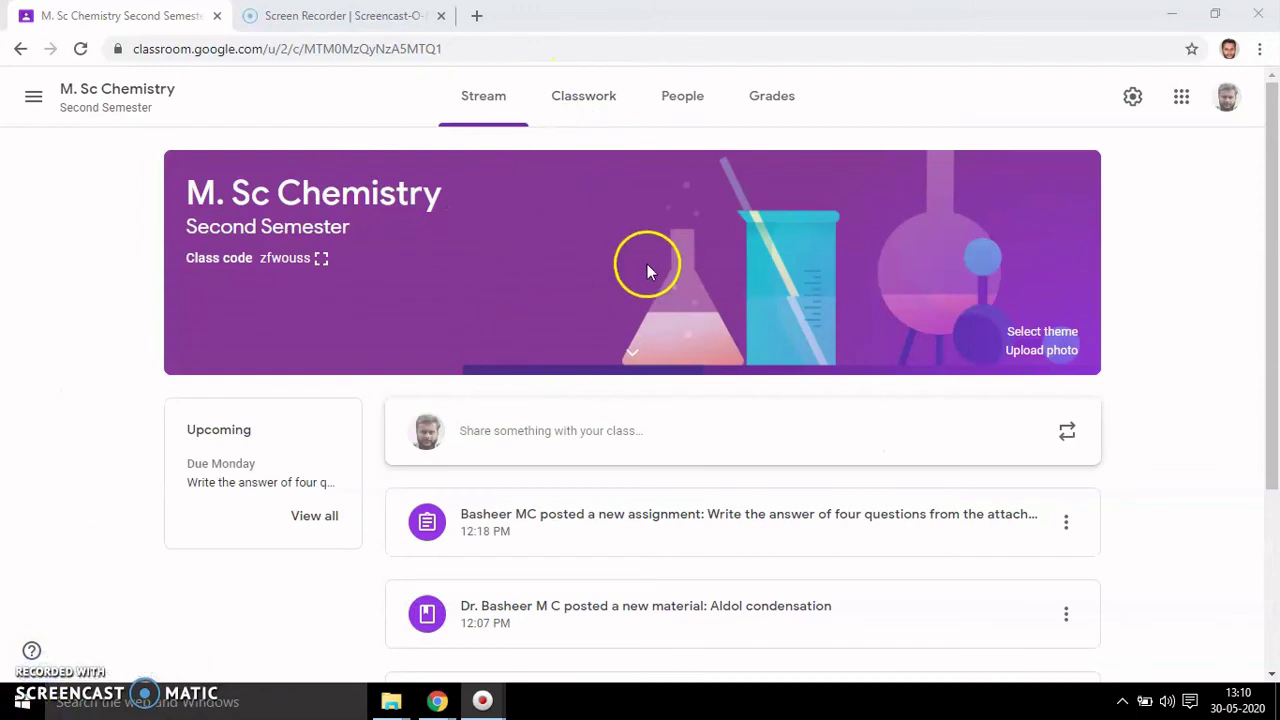
- Browse the Stream, Classwork, Create menu and People pages, ending on the Grades gradebook
{"action": "left_click", "coordinate": [500, 108]}
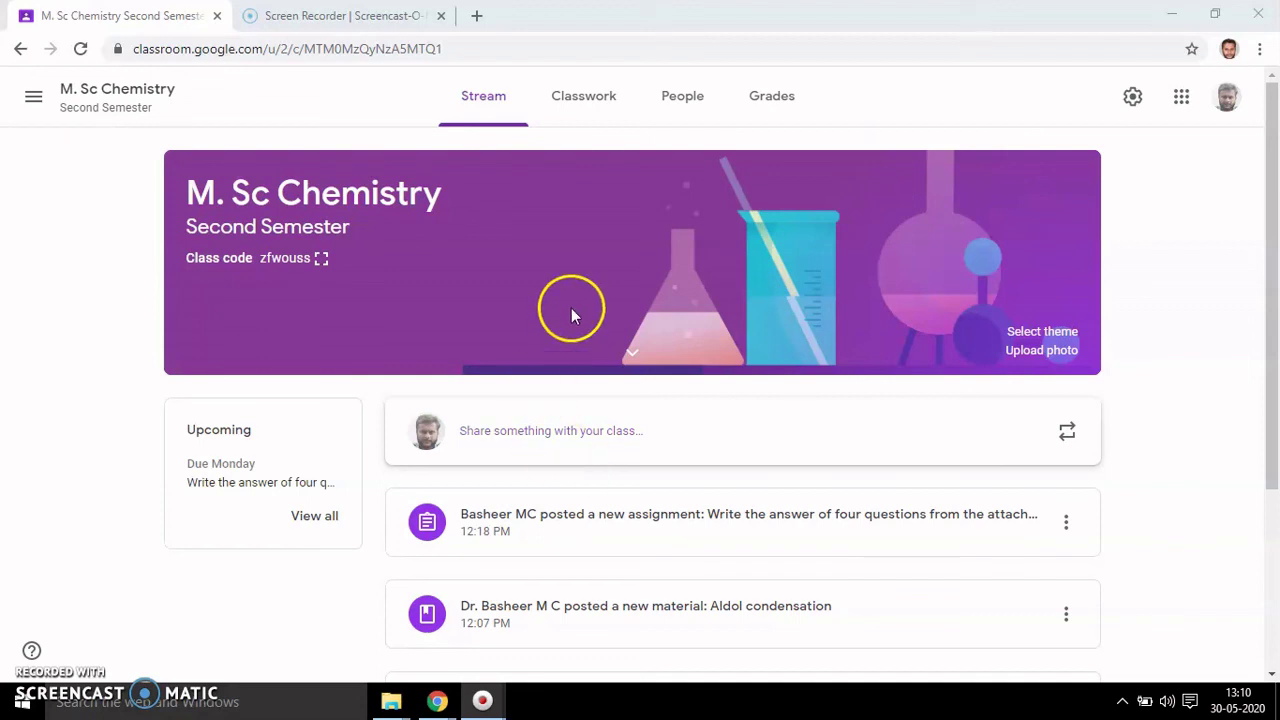
{"action": "left_click", "coordinate": [487, 102]}
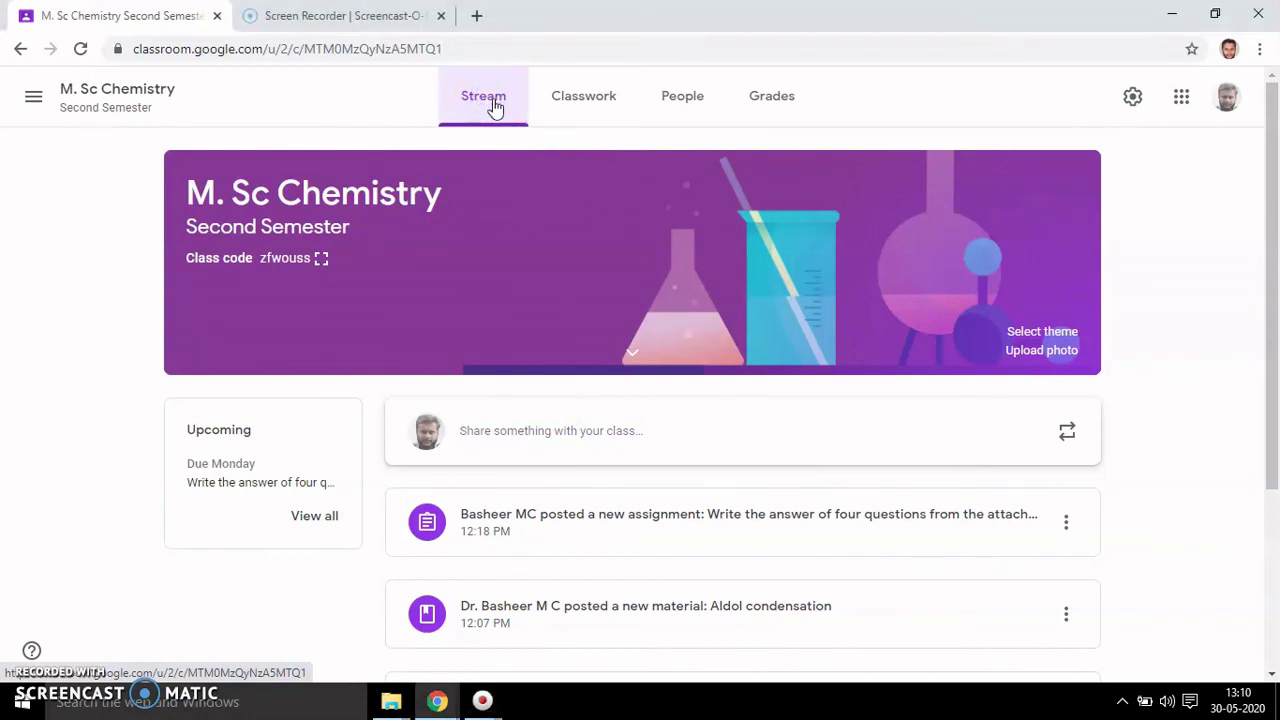
{"action": "left_click", "coordinate": [575, 110]}
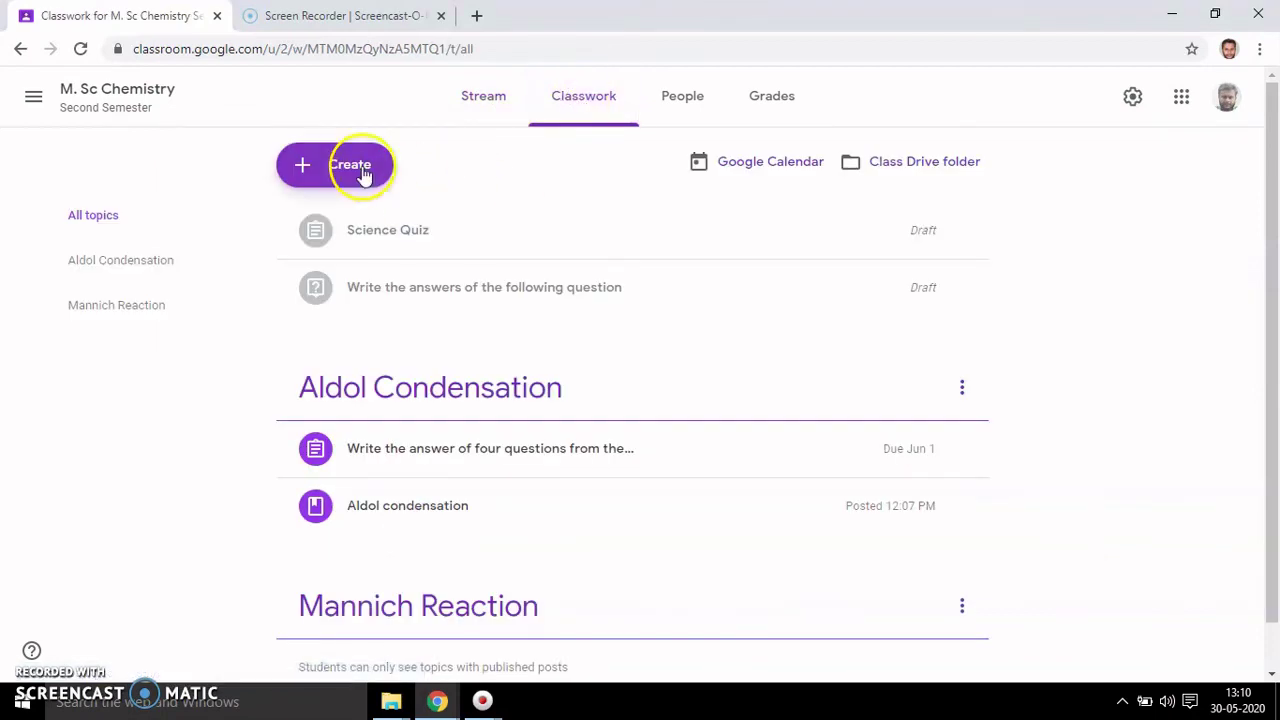
{"action": "left_click", "coordinate": [354, 171]}
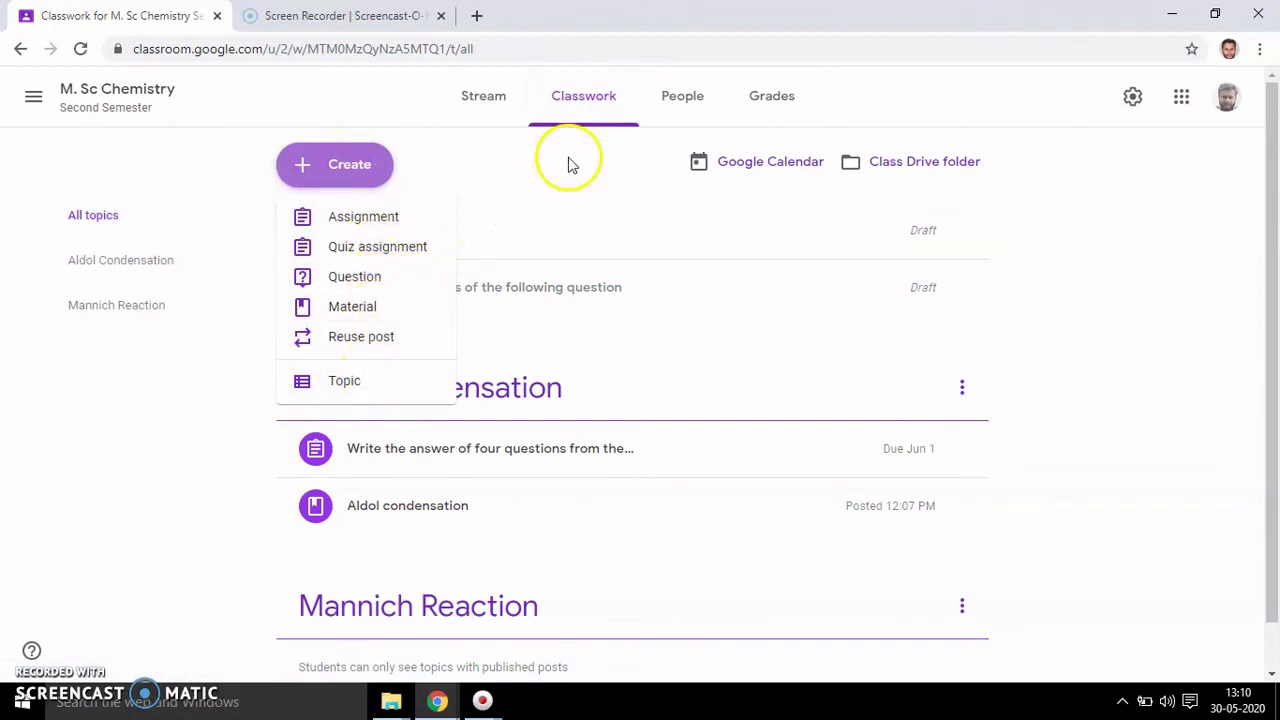
{"action": "left_click", "coordinate": [682, 100]}
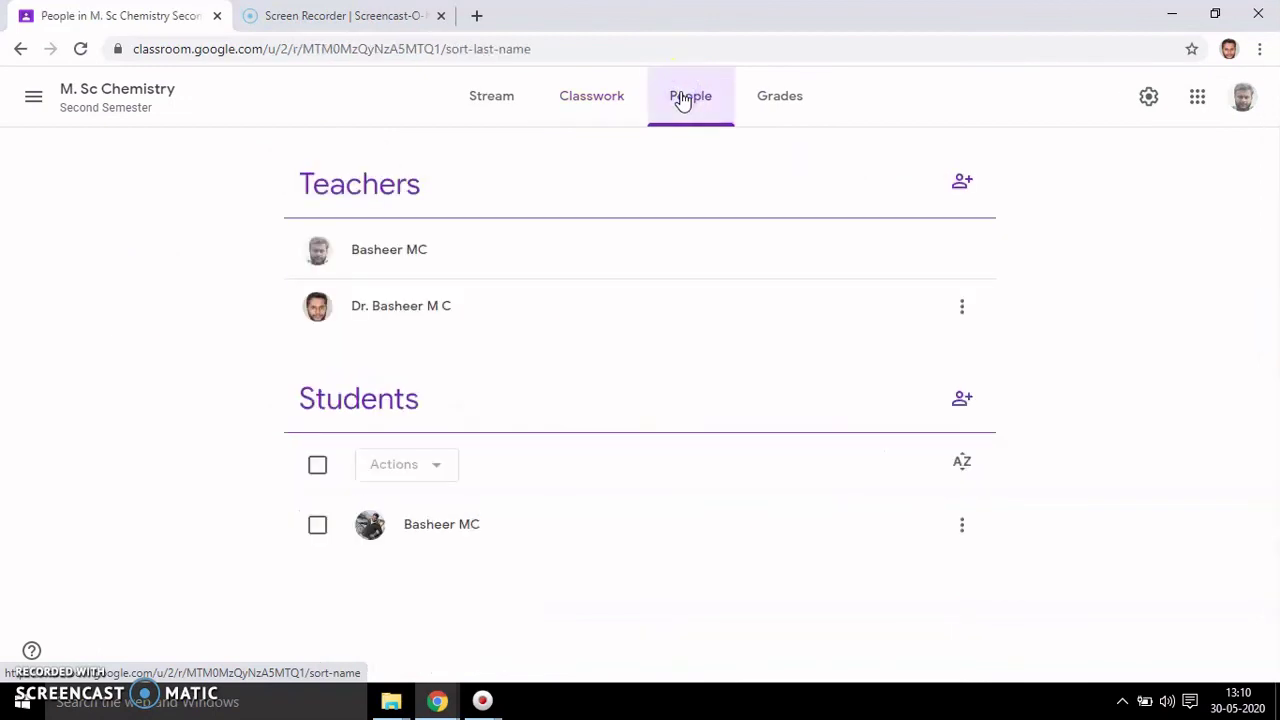
{"action": "left_click", "coordinate": [778, 104]}
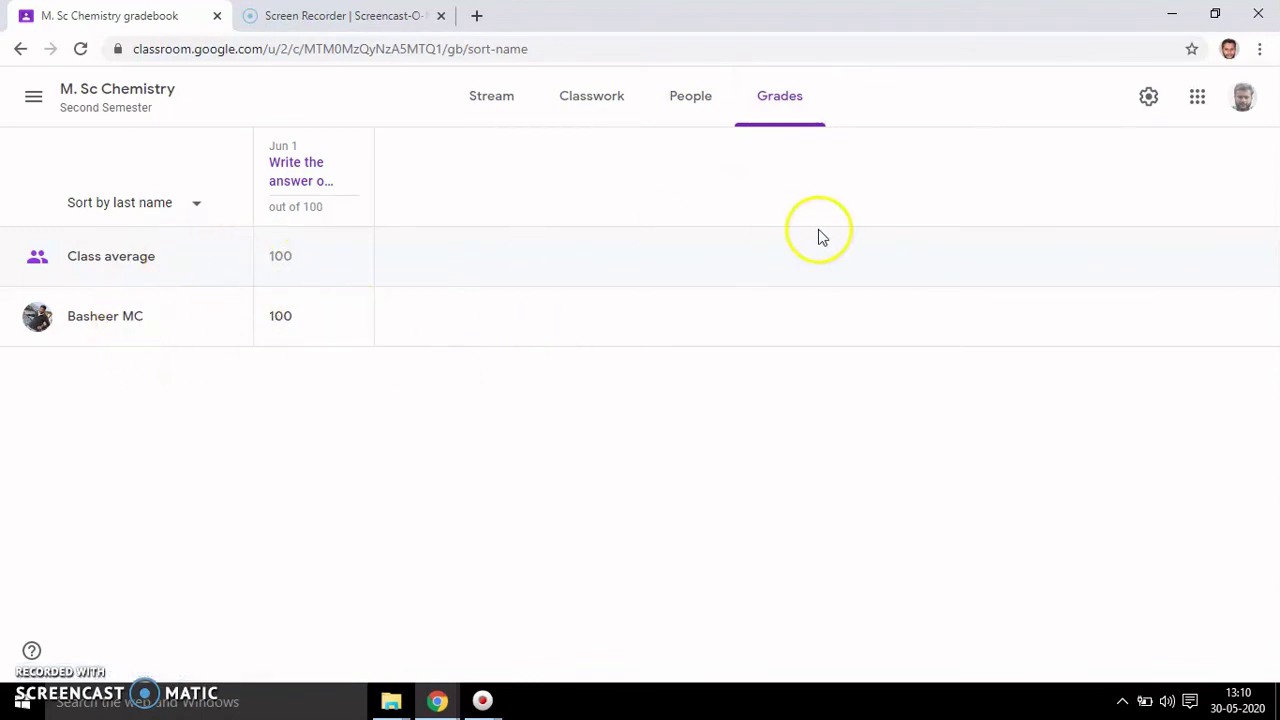
- Open Class settings and review the class code, stream posting and classwork-on-stream options unchanged
{"action": "left_click", "coordinate": [1150, 101]}
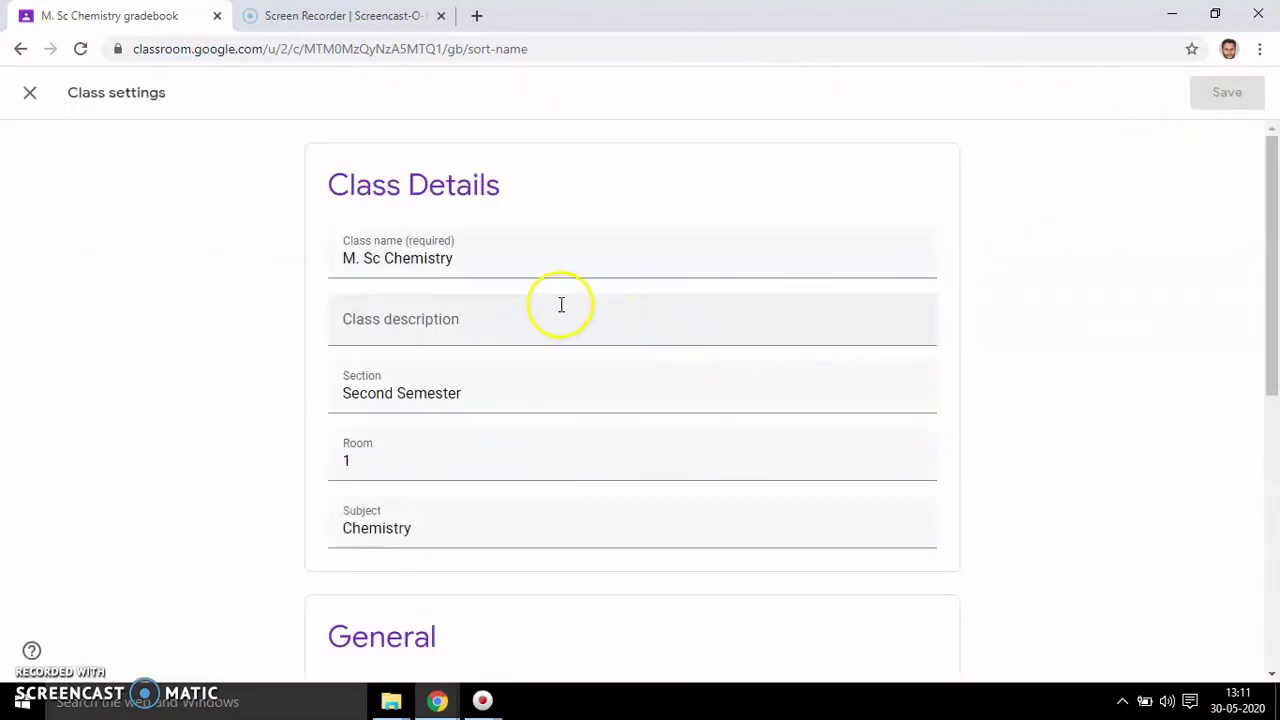
{"action": "left_click", "coordinate": [1275, 265]}
{"action": "left_click_drag", "start_coordinate": [1275, 265], "coordinate": [1275, 450]}
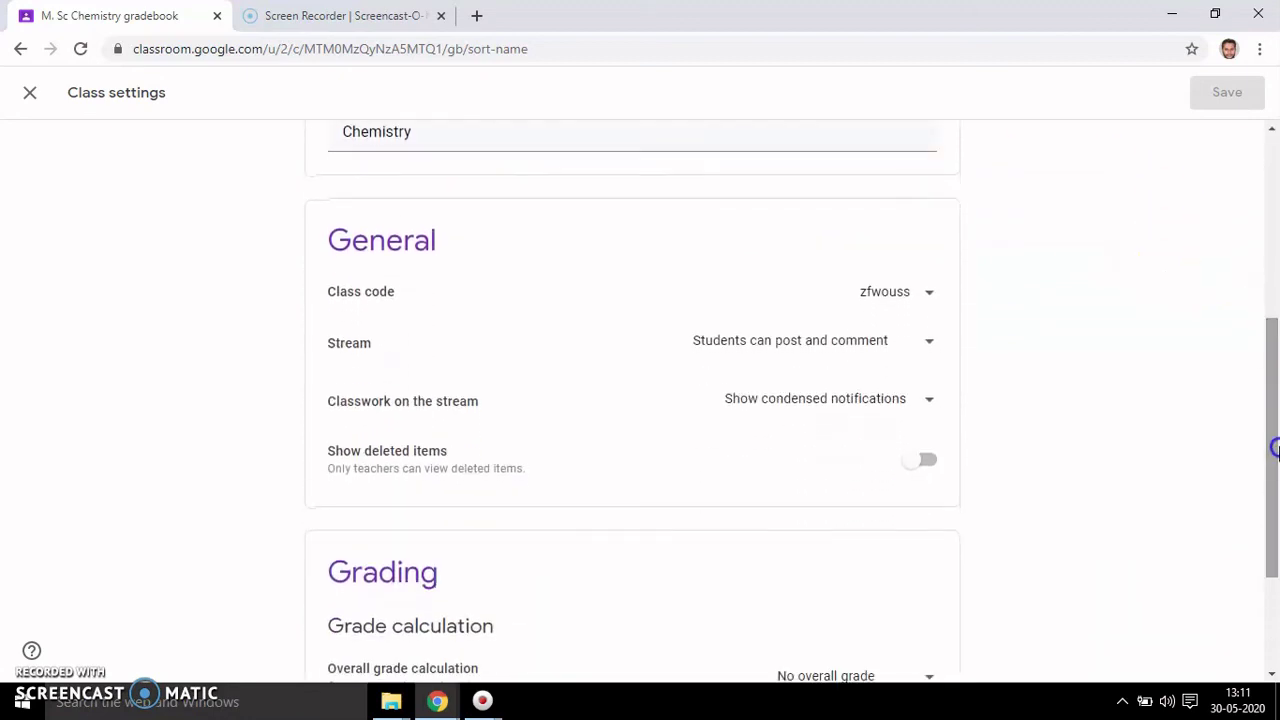
{"action": "left_click", "coordinate": [930, 298]}
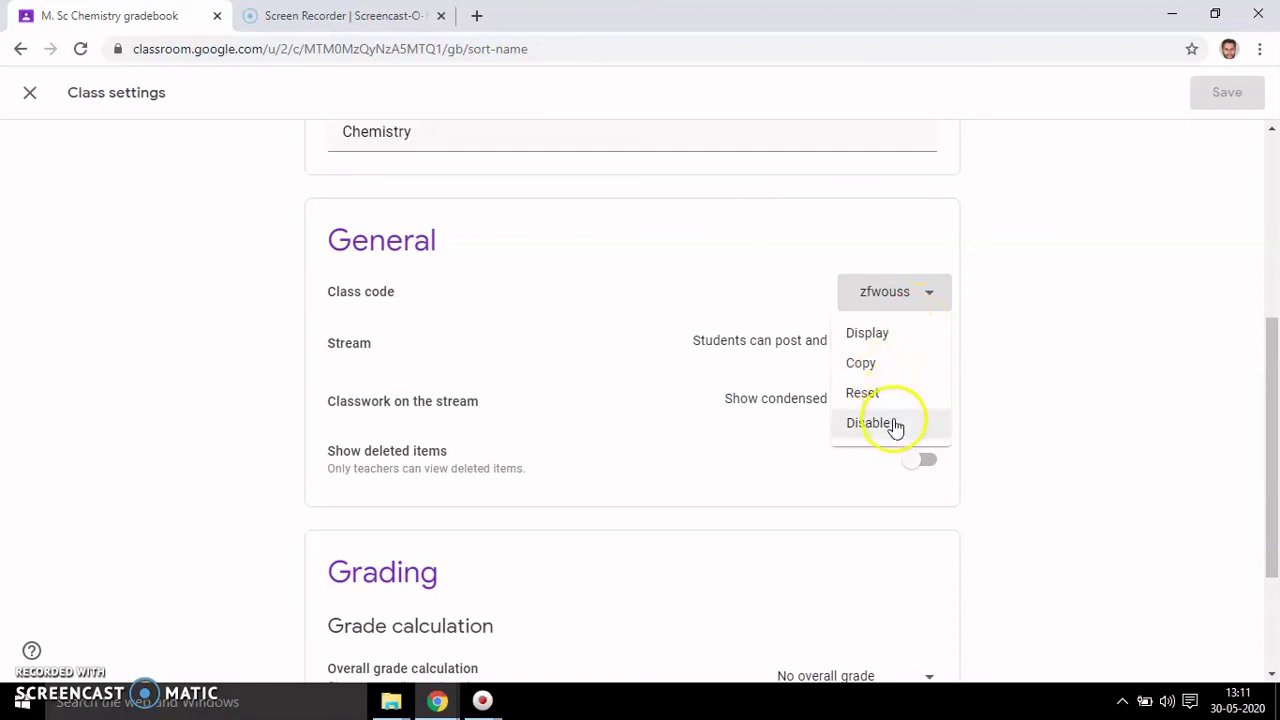
{"action": "left_click", "coordinate": [1123, 325]}
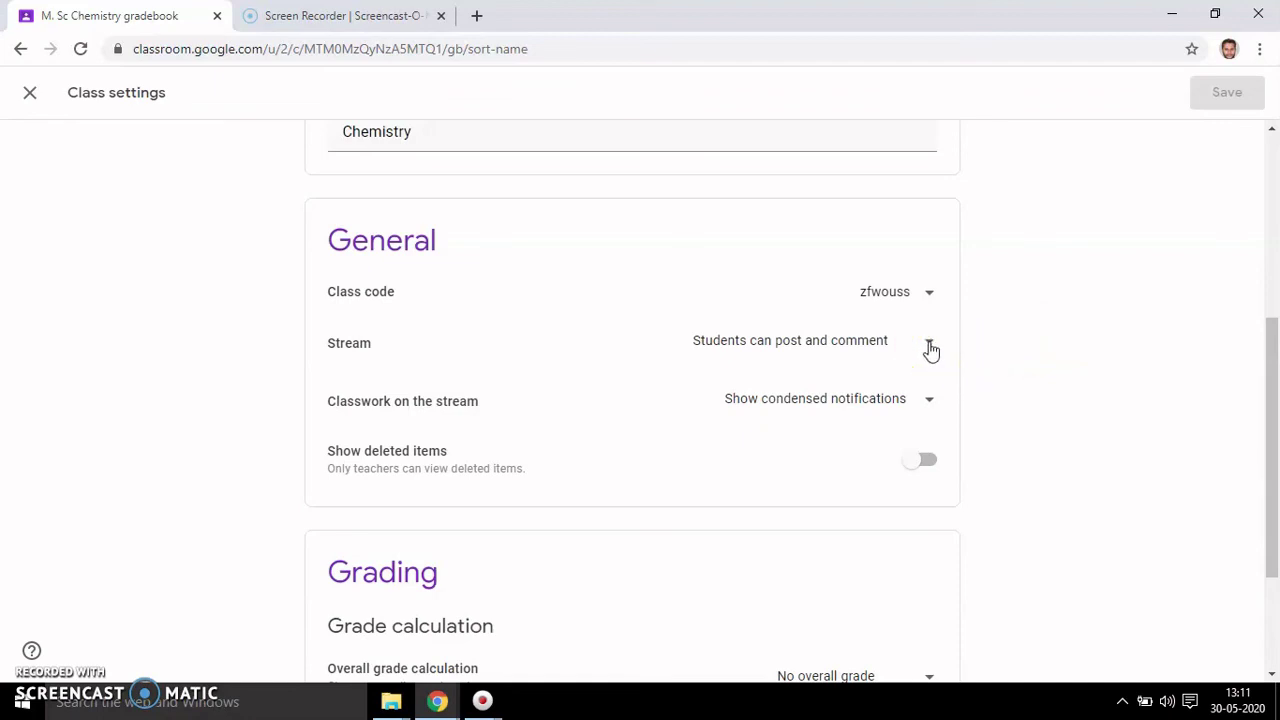
{"action": "left_click", "coordinate": [930, 349]}
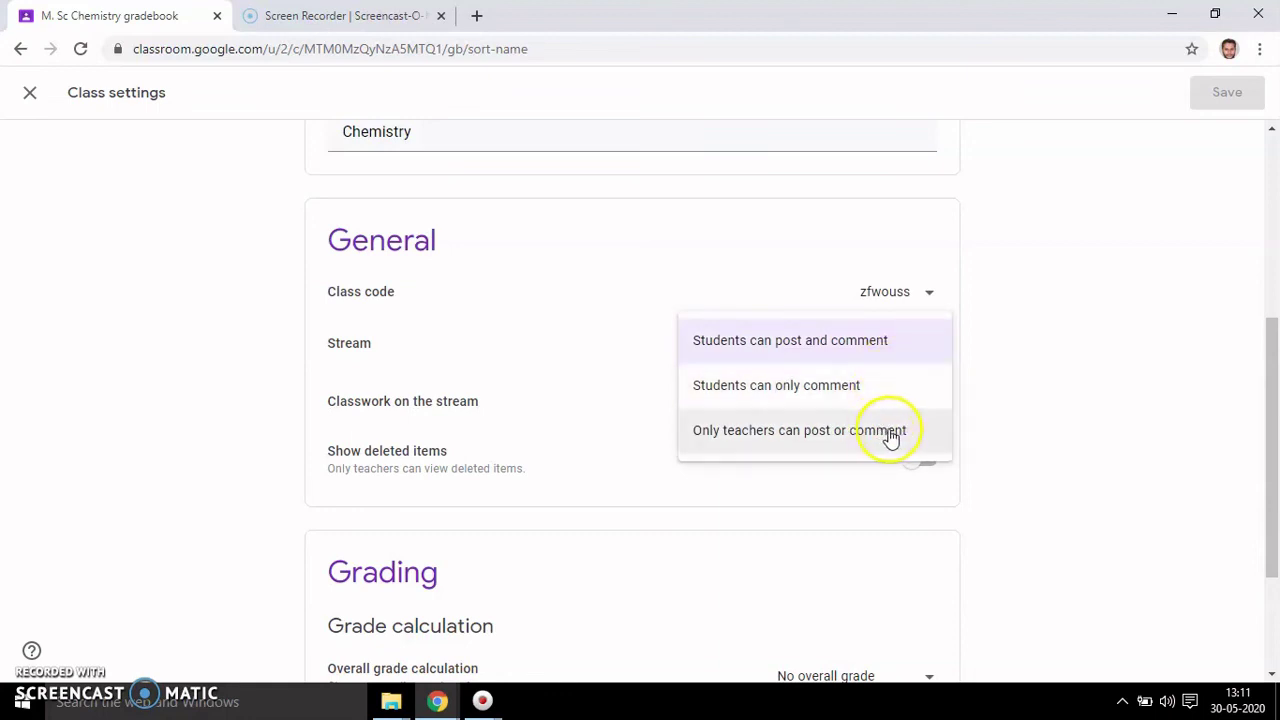
{"action": "left_click", "coordinate": [1030, 388]}
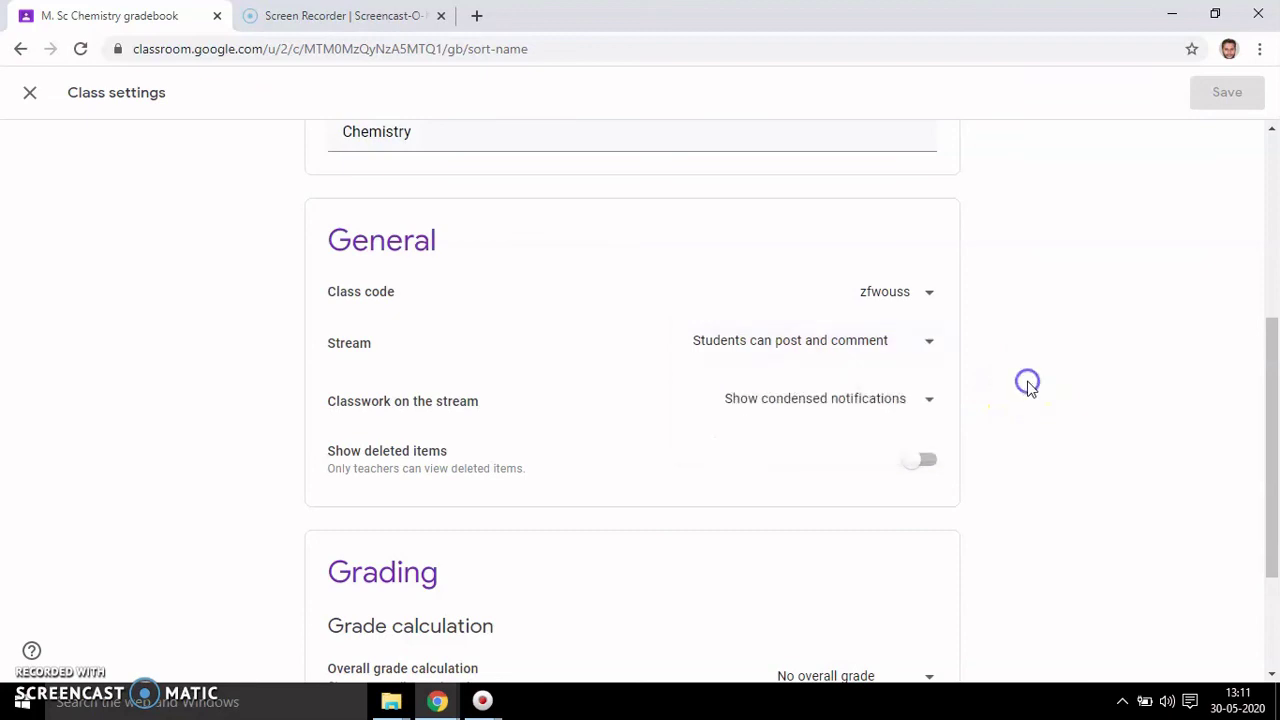
{"action": "left_click", "coordinate": [932, 403]}
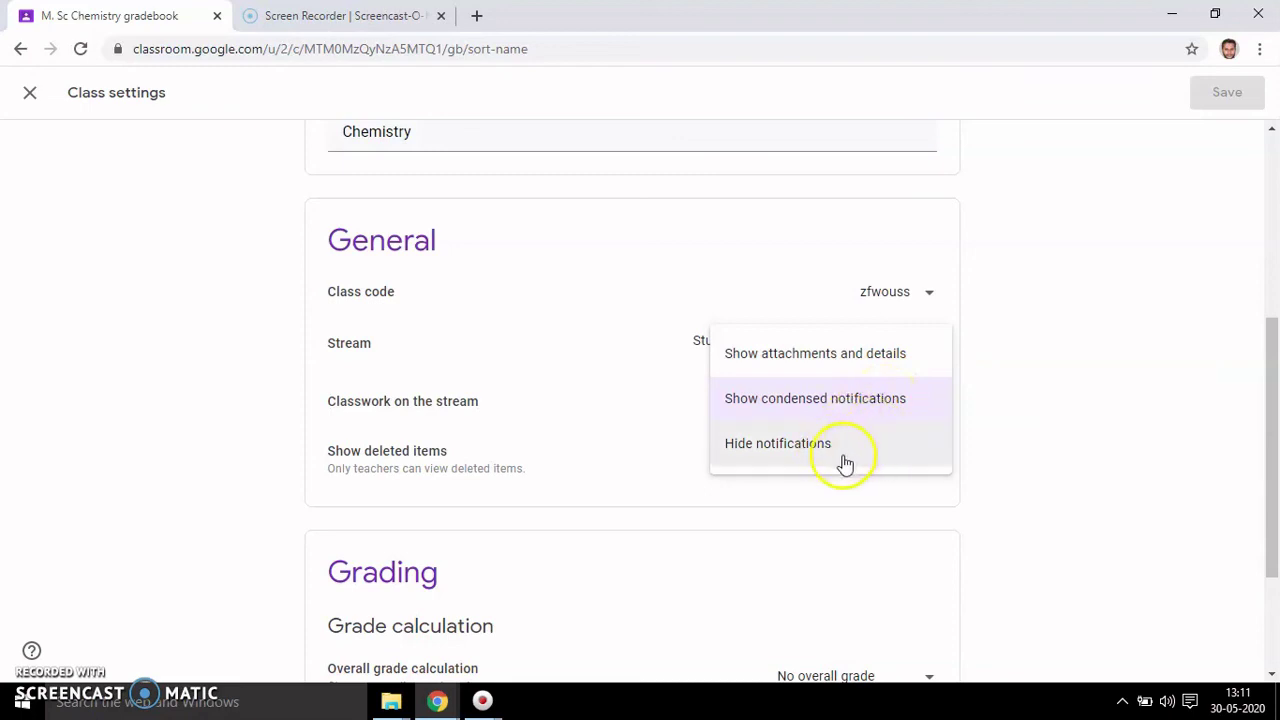
{"action": "left_click", "coordinate": [1046, 372]}
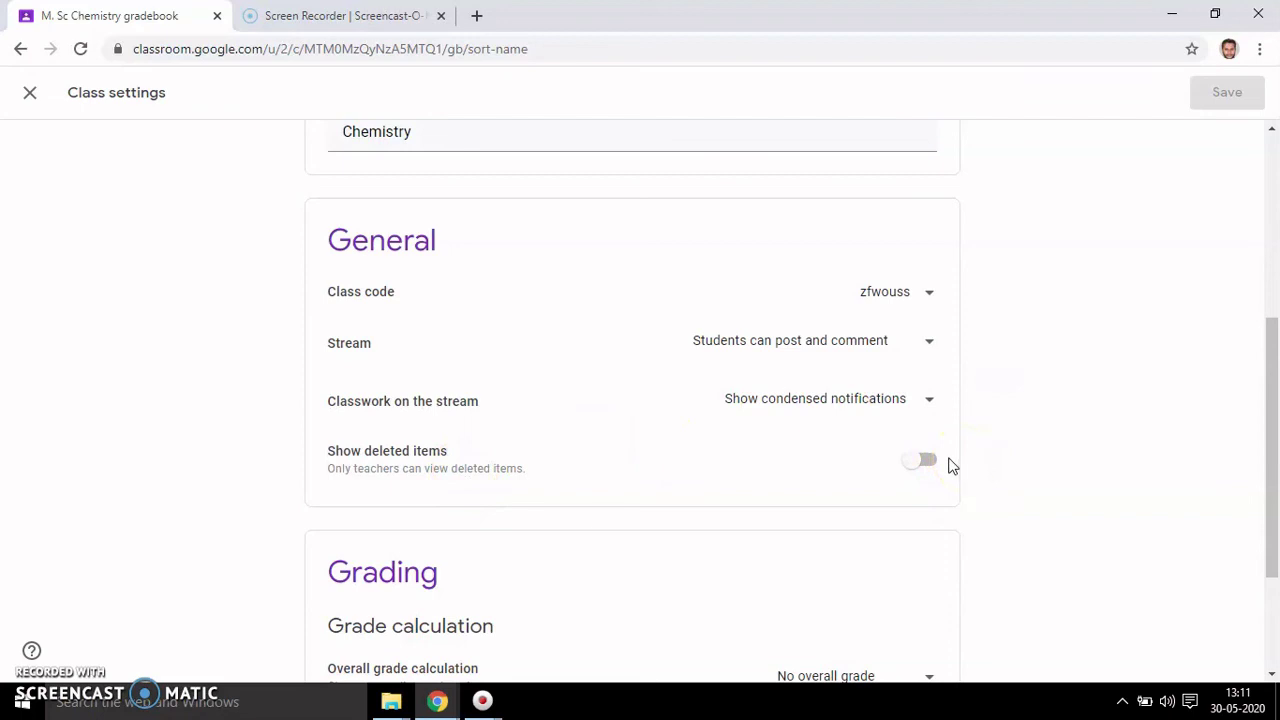
- Review the overall grade calculation, keeping No overall grade, and scroll back to the top
{"action": "left_click", "coordinate": [1274, 373]}
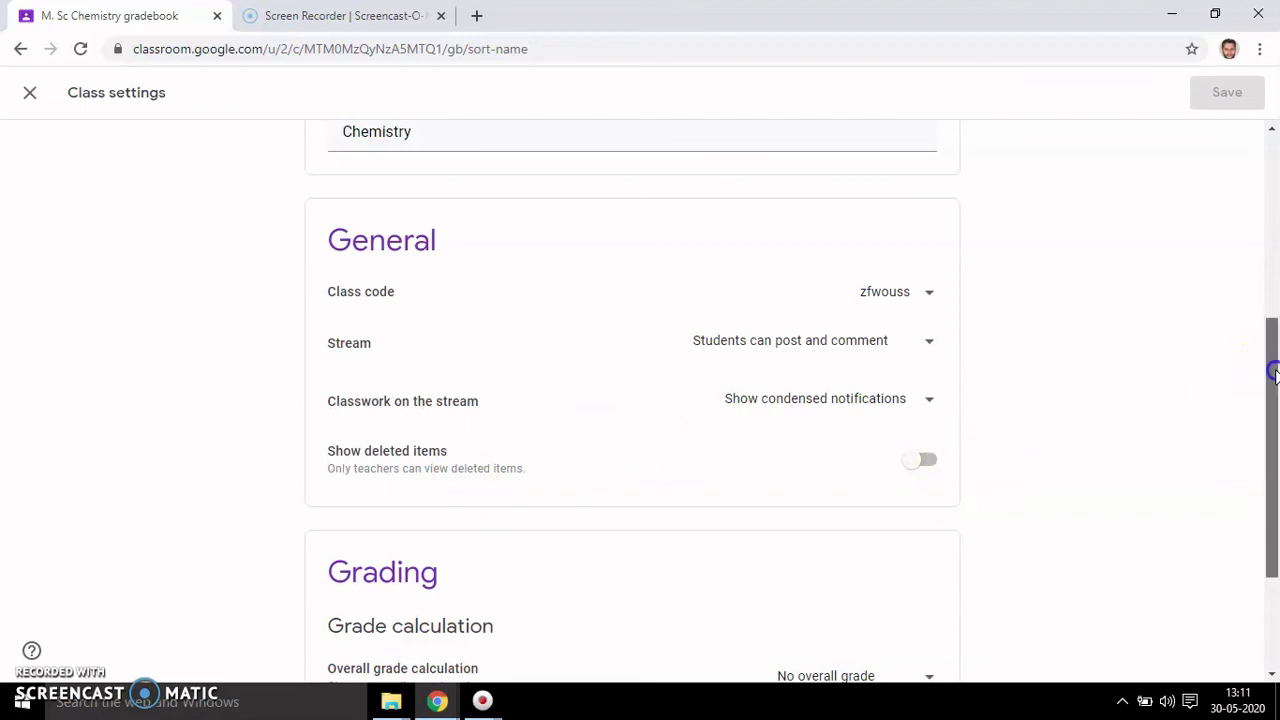
{"action": "left_click_drag", "start_coordinate": [1274, 373], "coordinate": [1275, 468]}
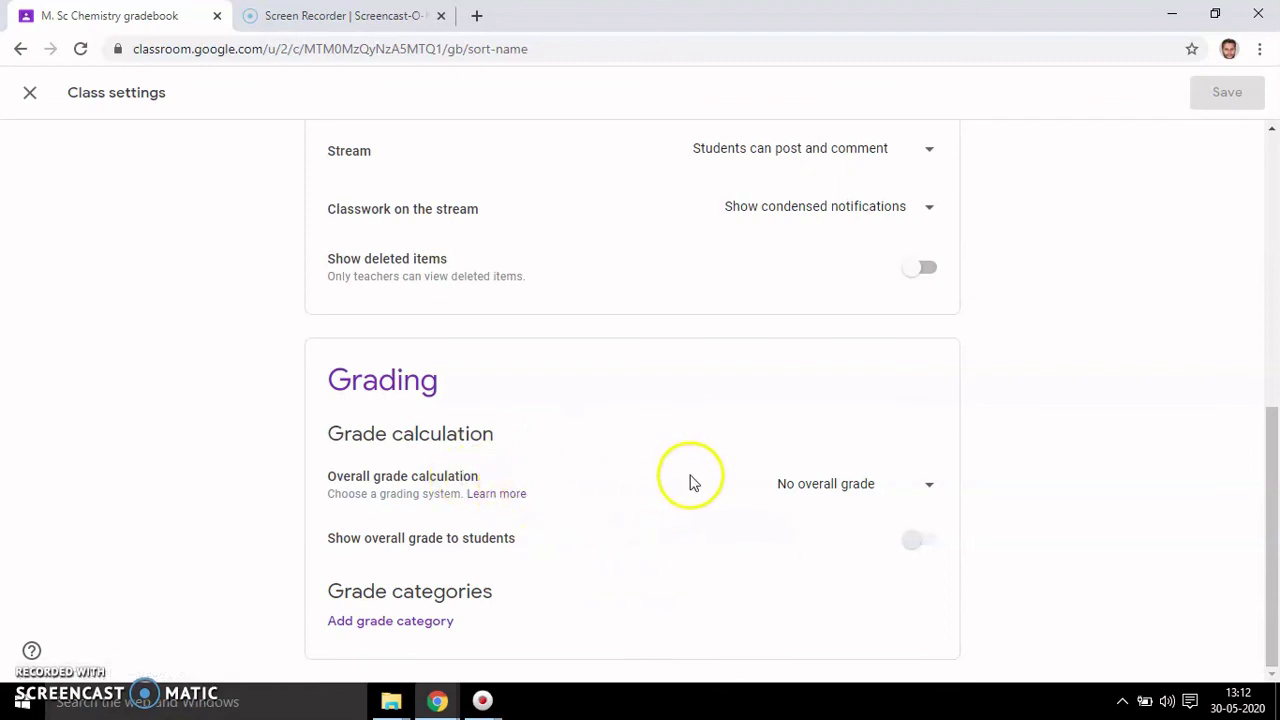
{"action": "left_click", "coordinate": [930, 489]}
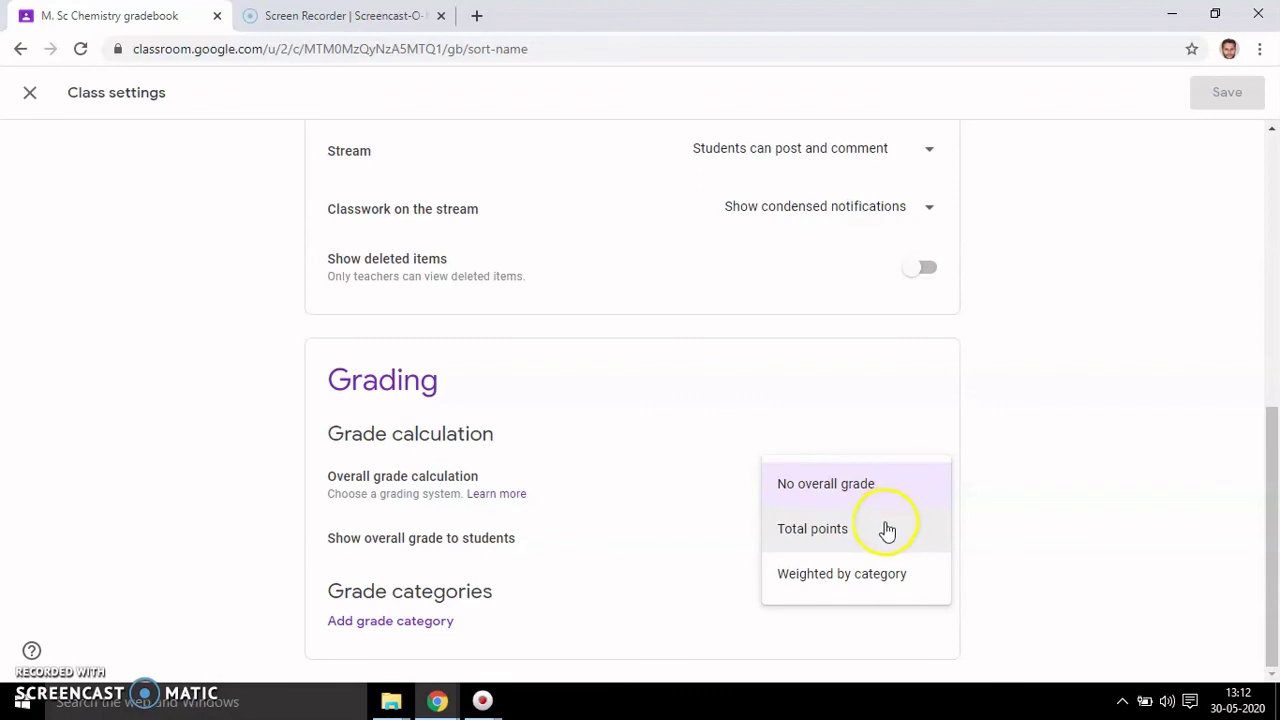
{"action": "left_click", "coordinate": [1068, 526]}
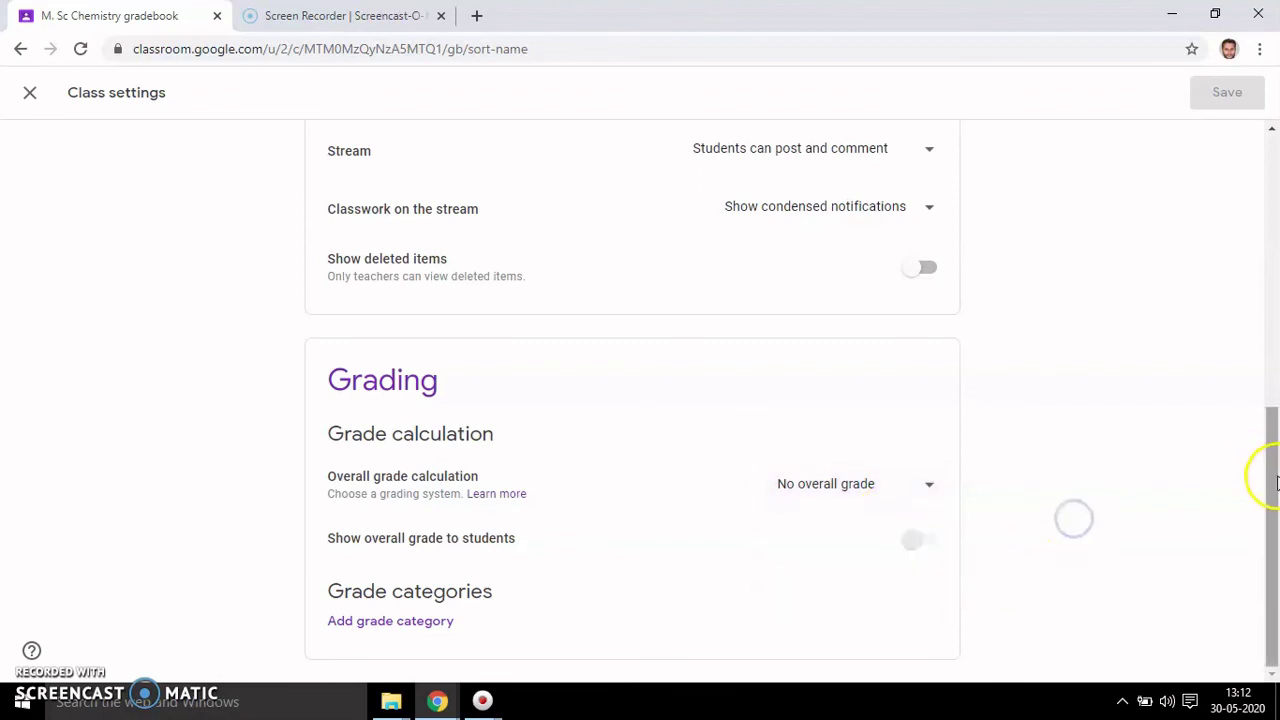
{"action": "left_click", "coordinate": [1272, 550]}
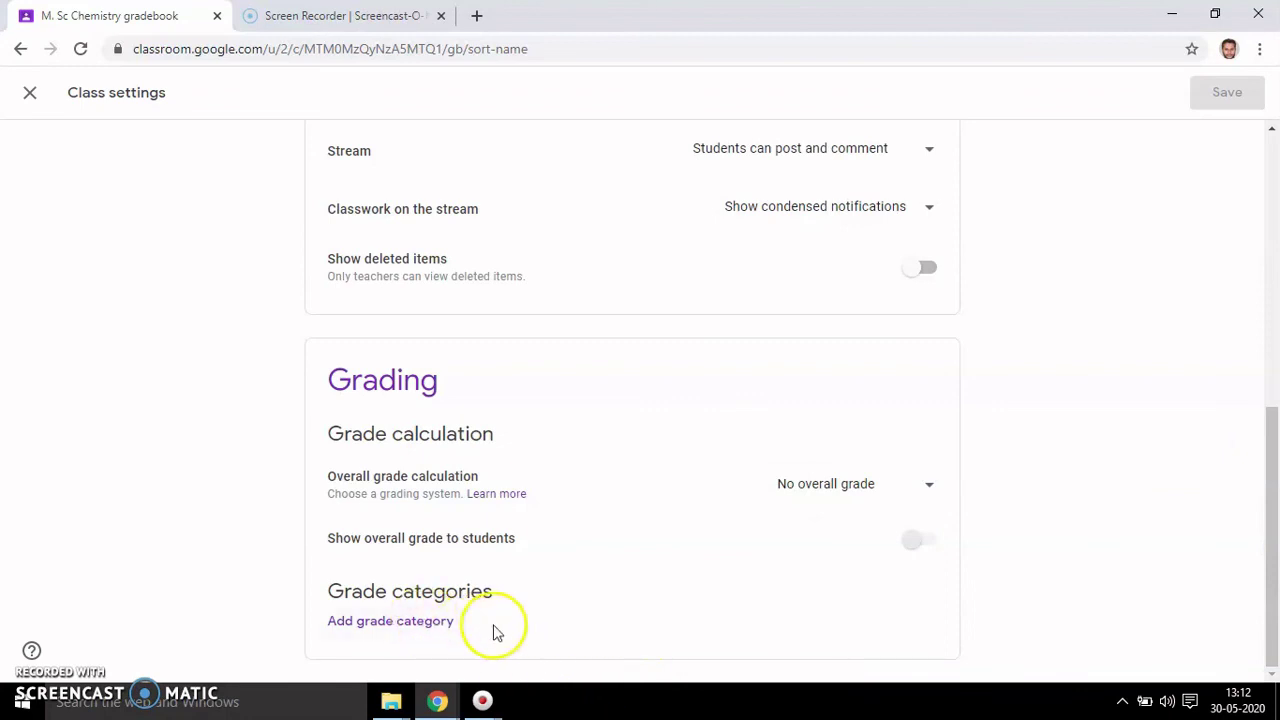
{"action": "left_click_drag", "start_coordinate": [1270, 470], "coordinate": [1273, 160]}
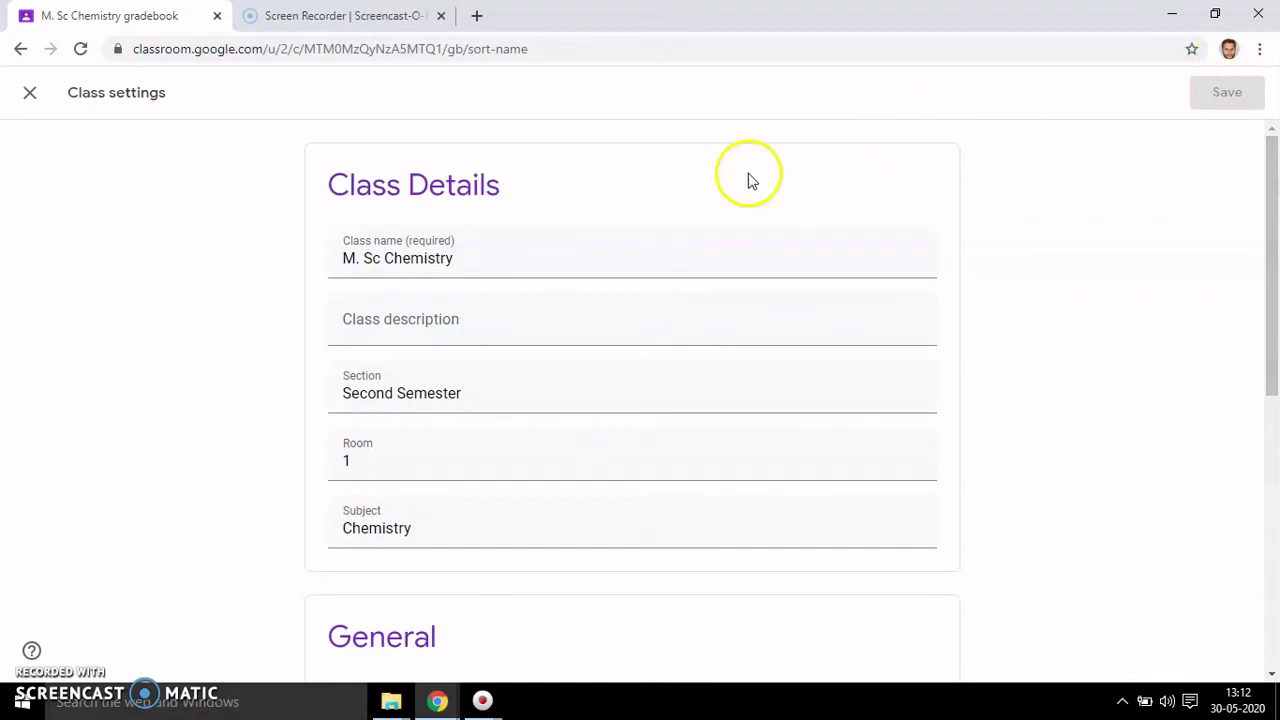
- Close Class settings and reopen the M. Sc Chemistry class from the Classes home page
{"action": "left_click", "coordinate": [30, 92]}
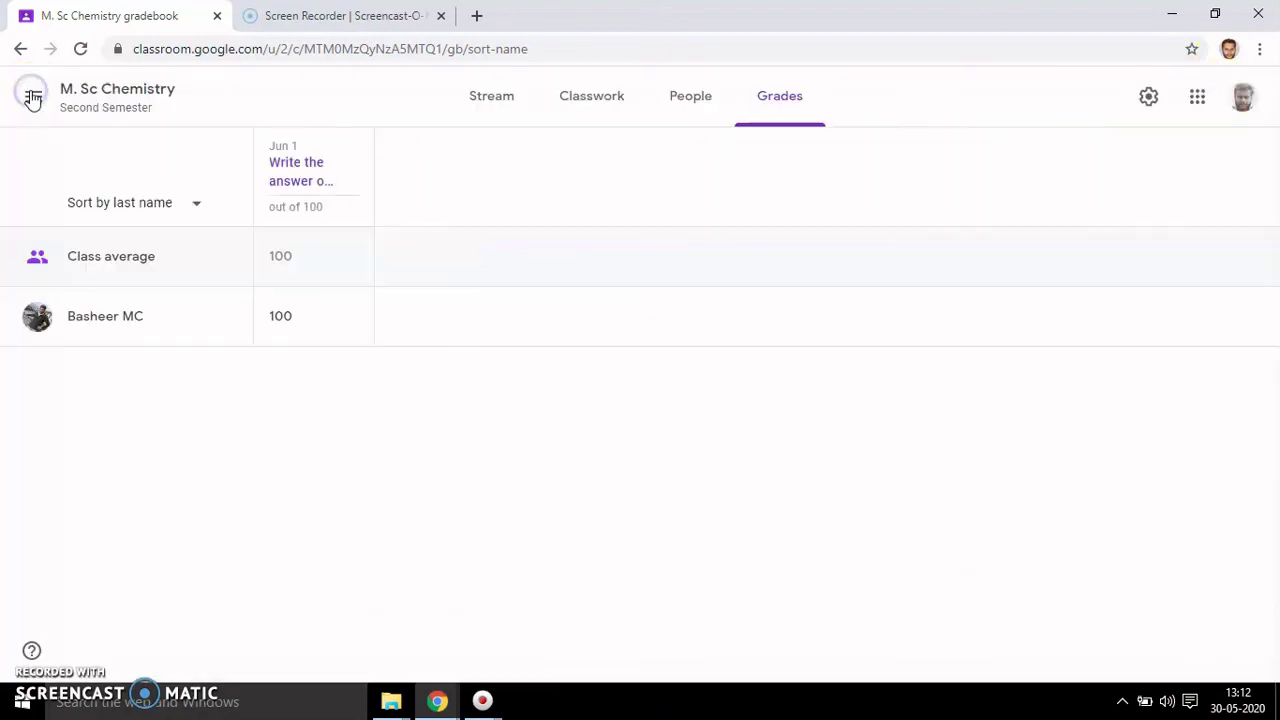
{"action": "left_click", "coordinate": [34, 96]}
{"action": "left_click", "coordinate": [70, 102]}
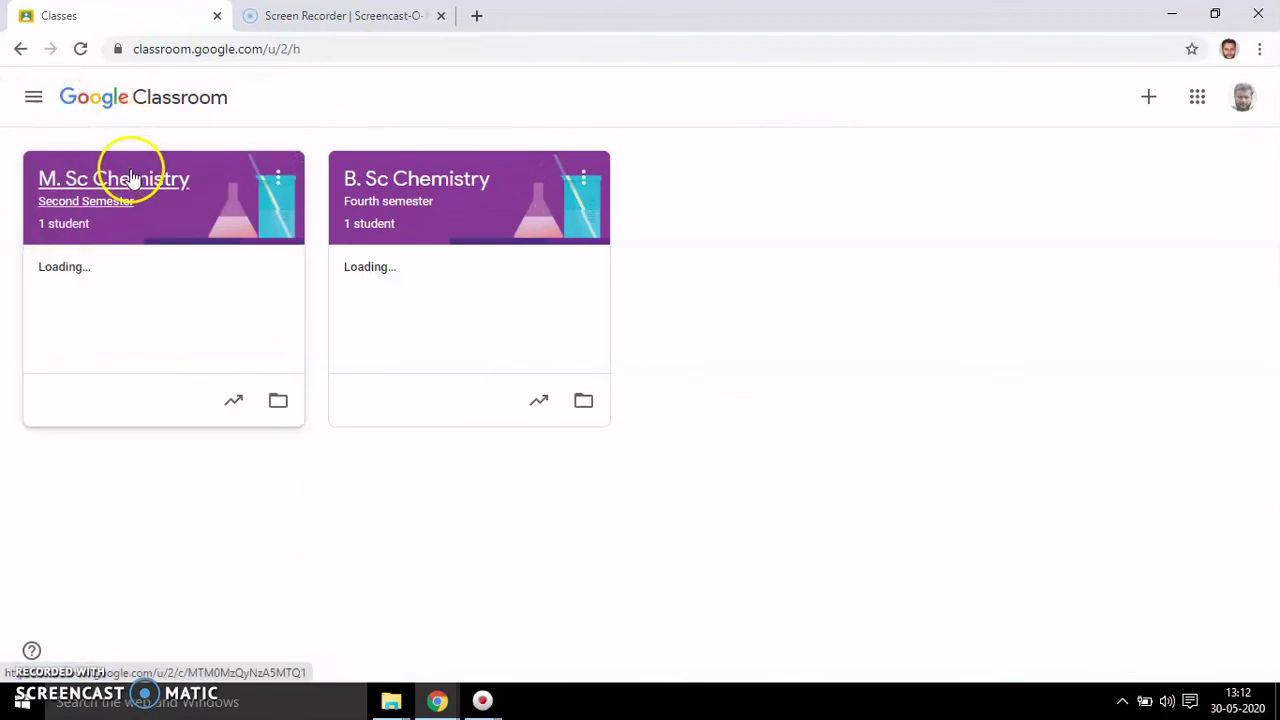
{"action": "left_click", "coordinate": [108, 180]}
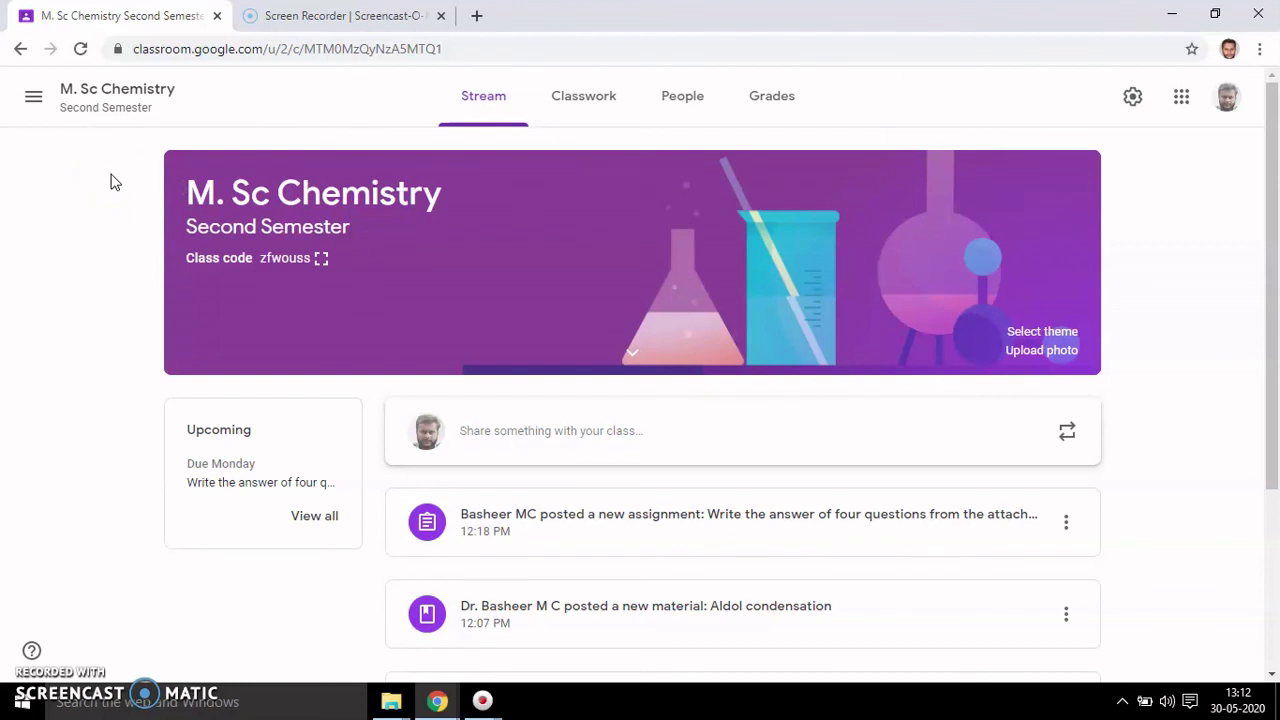
{"action": "left_click", "coordinate": [128, 220]}
{"action": "left_click", "coordinate": [80, 391]}
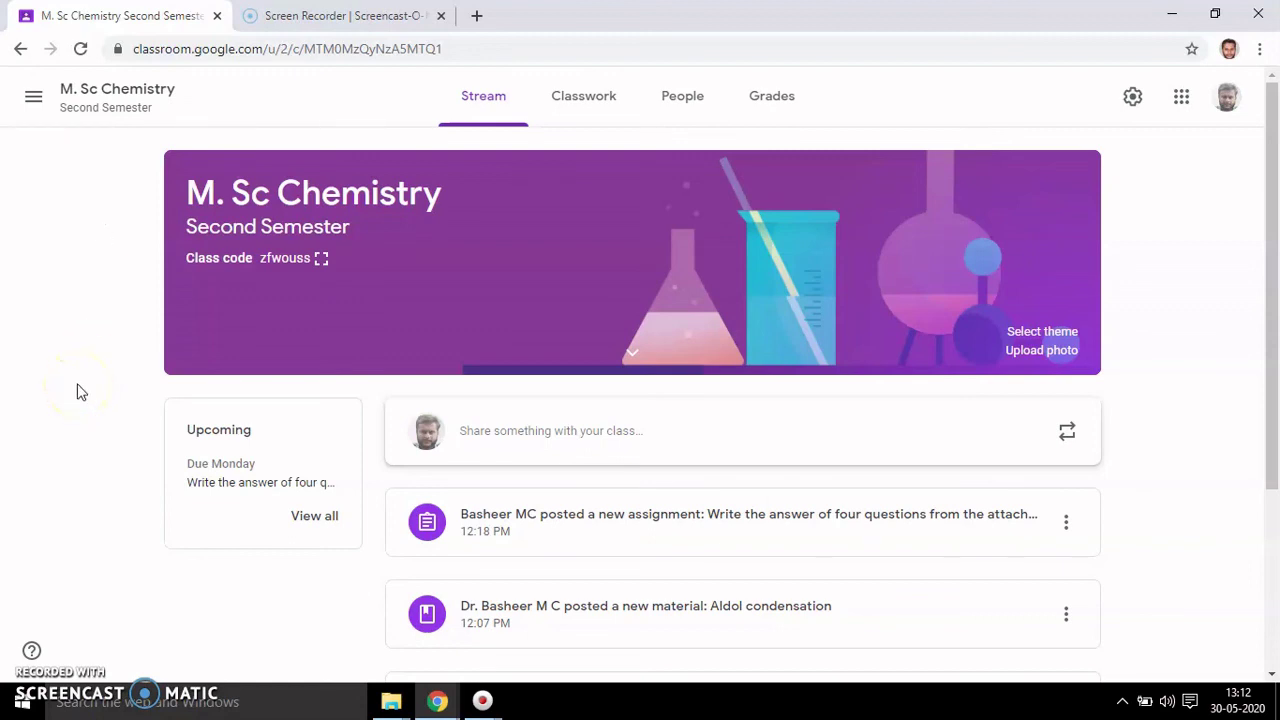